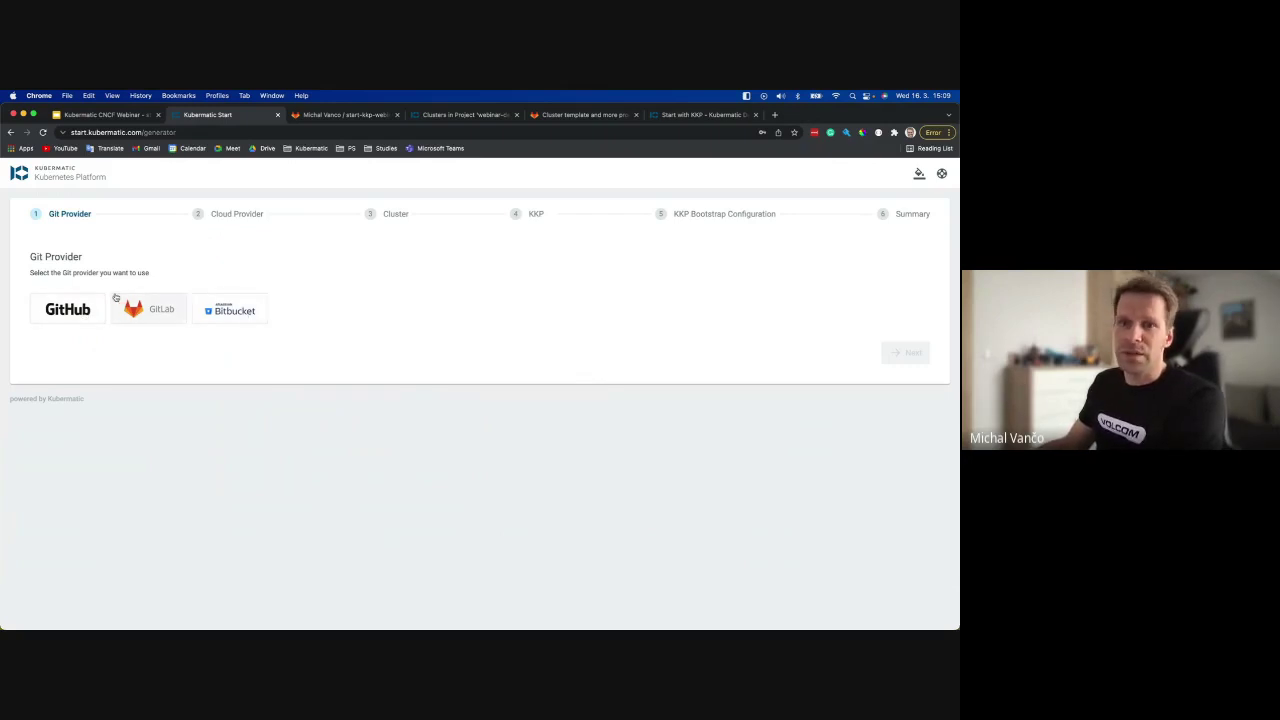
Choose GitHub as the Git provider and Google Cloud as the cloud provider.
left_click(64, 310)
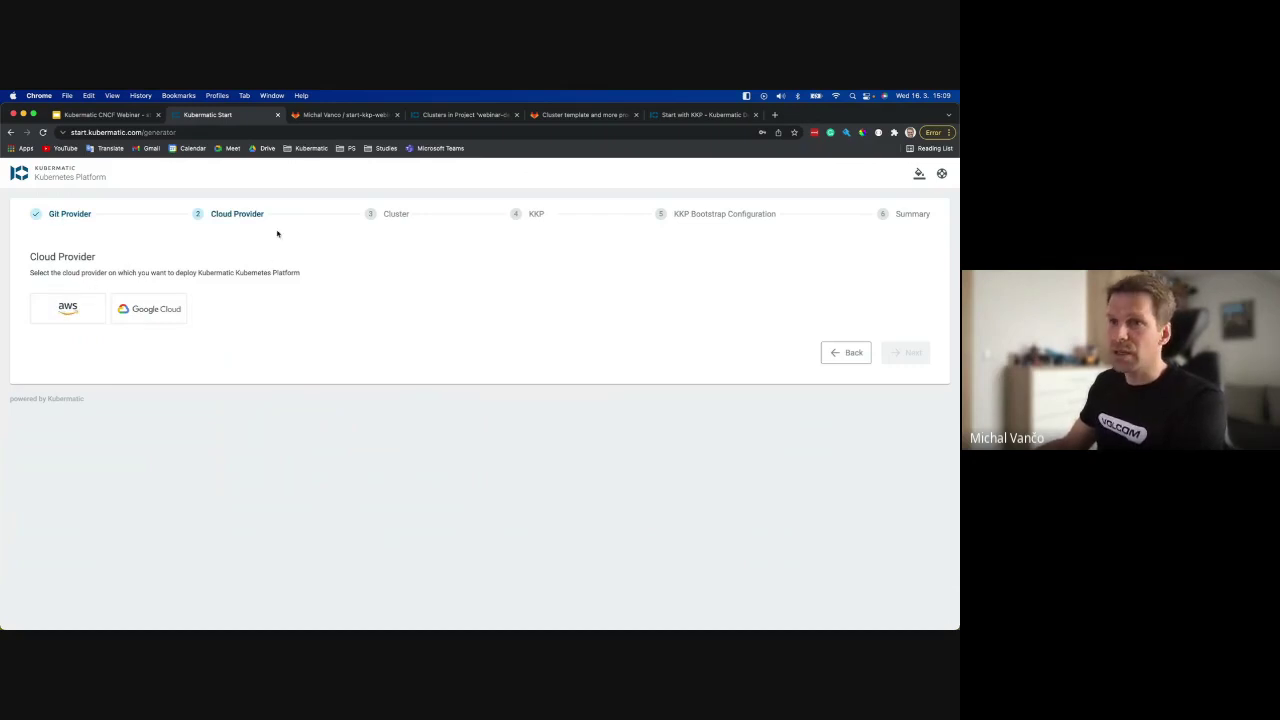
left_click(838, 354)
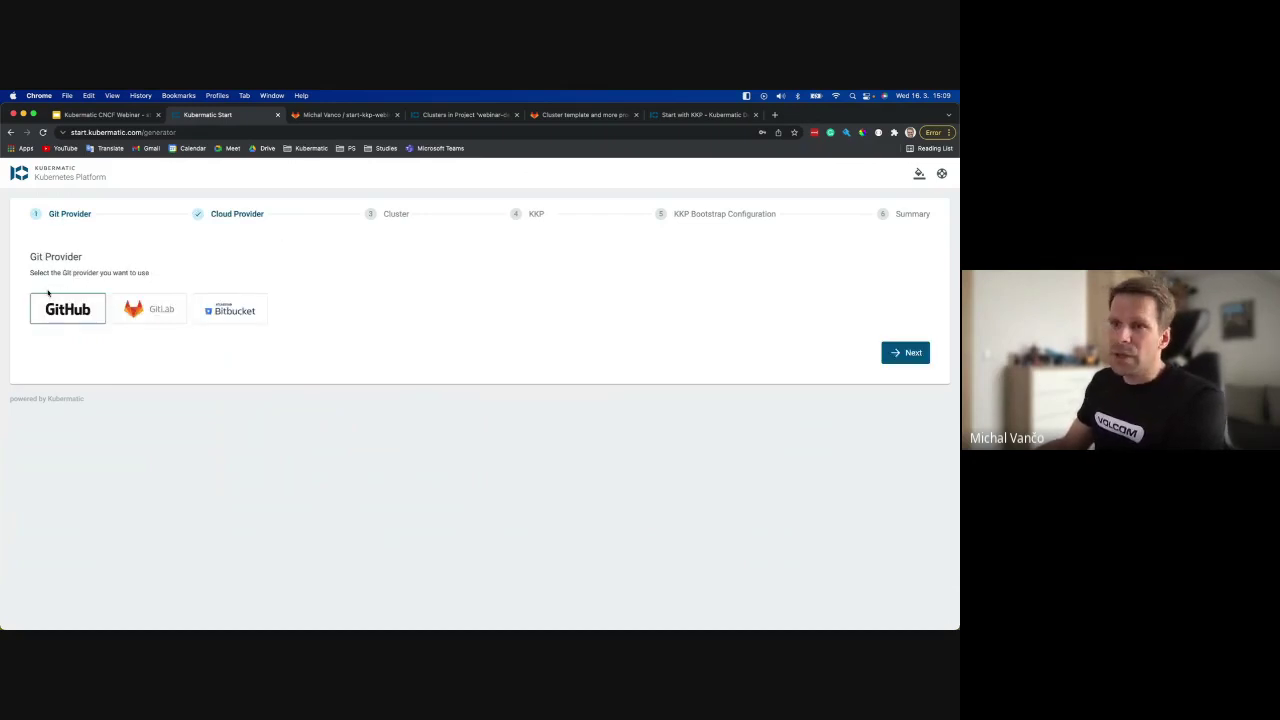
key("Return")
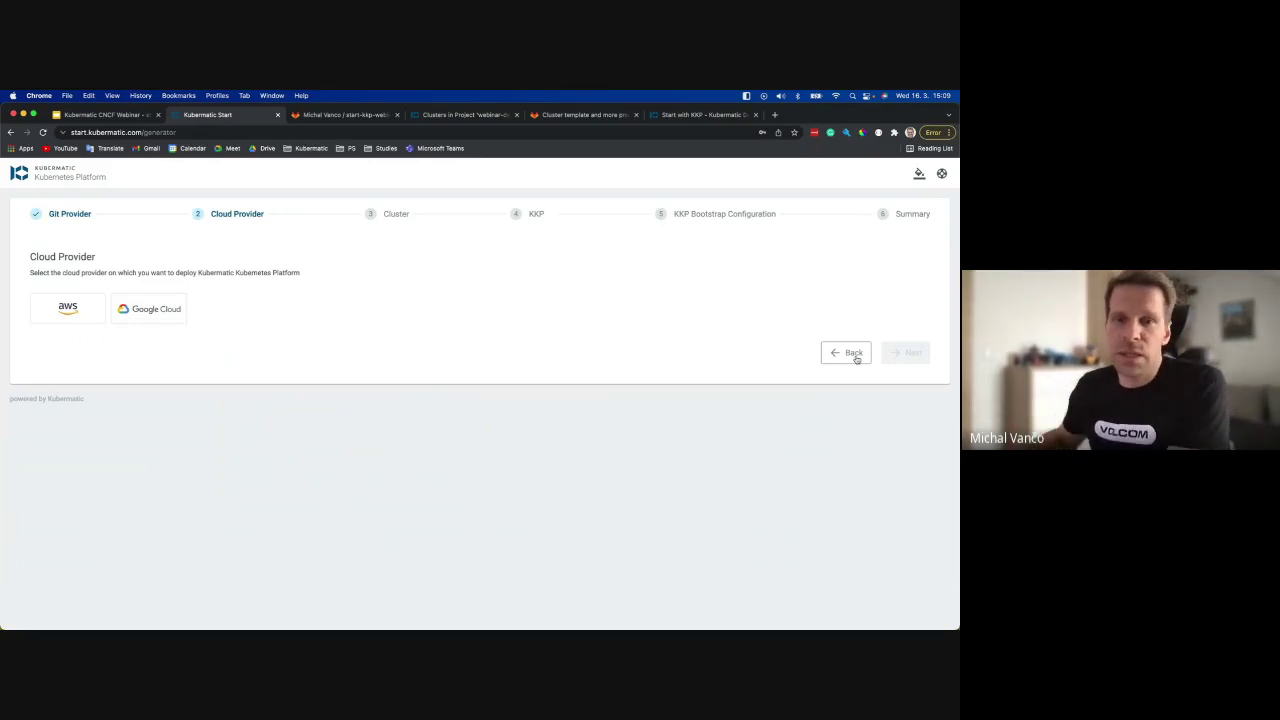
left_click(852, 357)
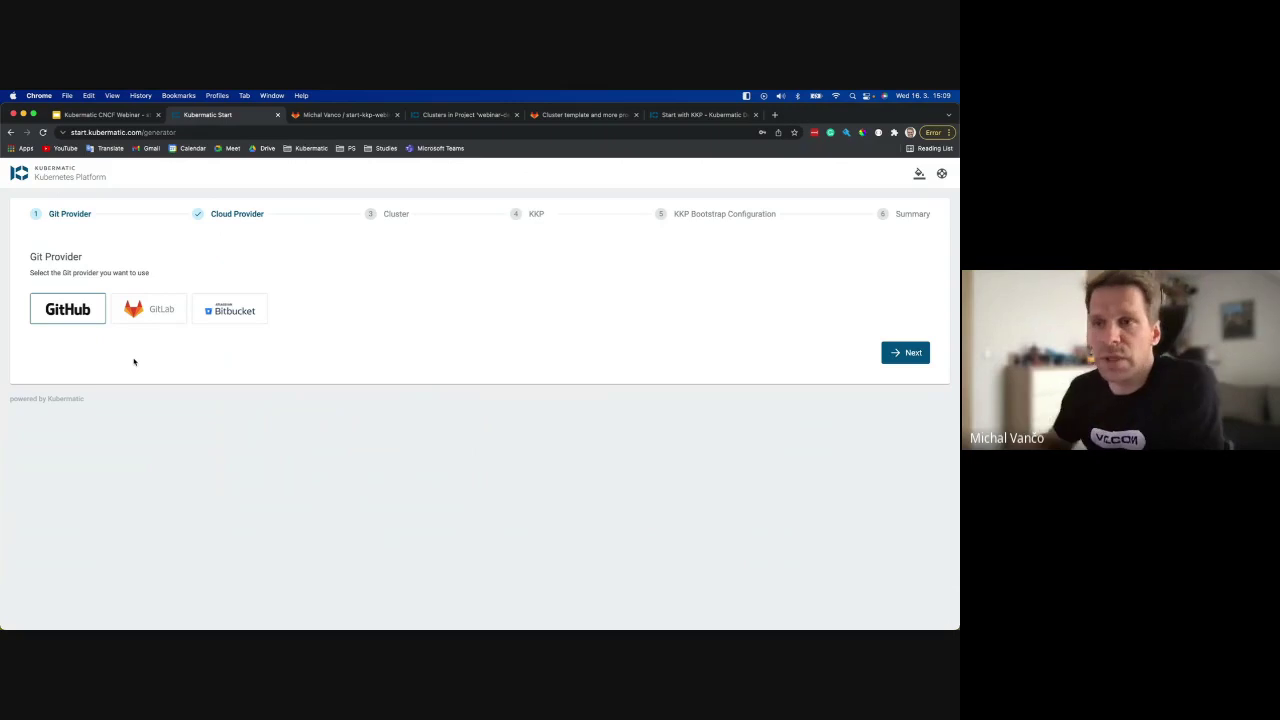
left_click(163, 307)
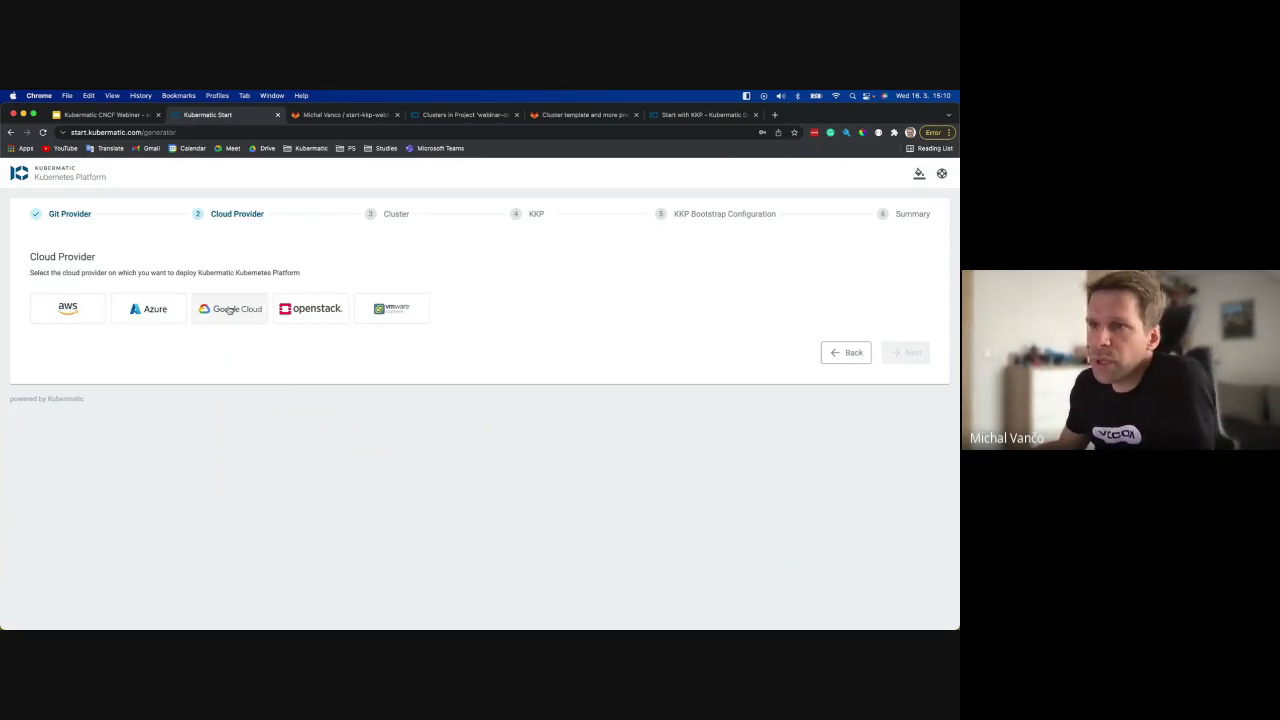
left_click(193, 316)
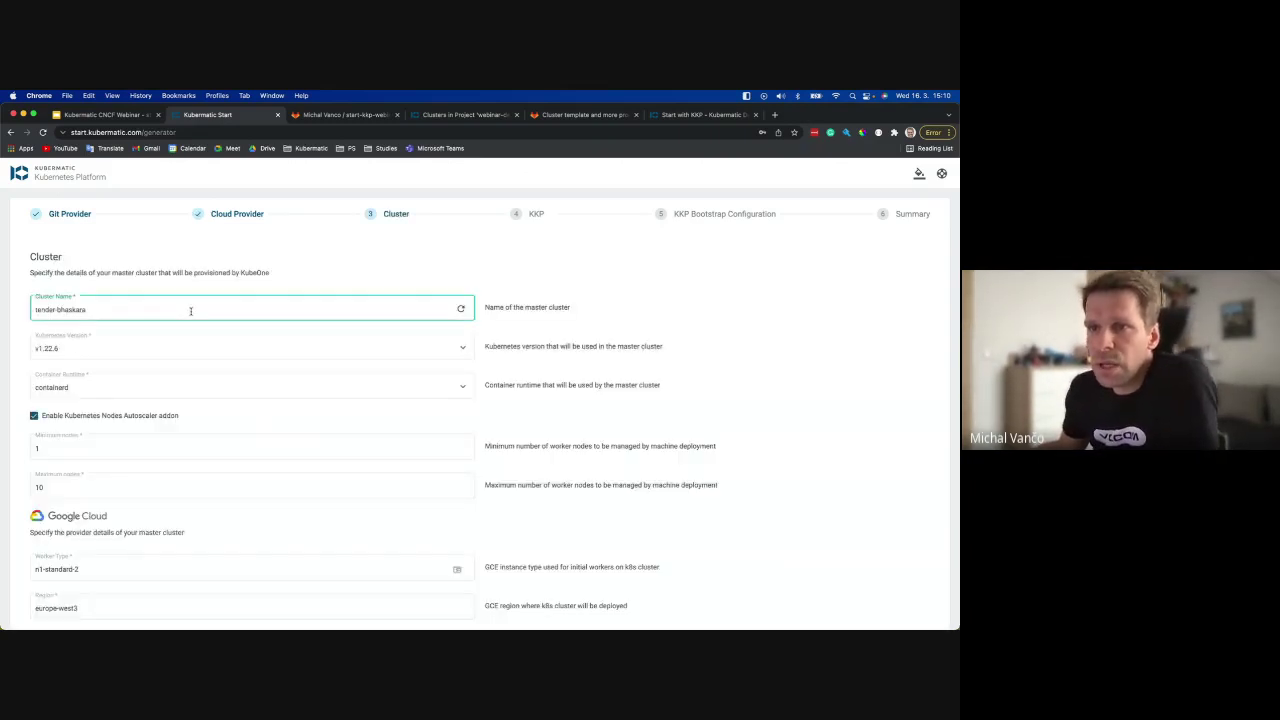
Switch the cloud provider to AWS and check the generated cluster name.
scroll(595, 388, "down", 5)
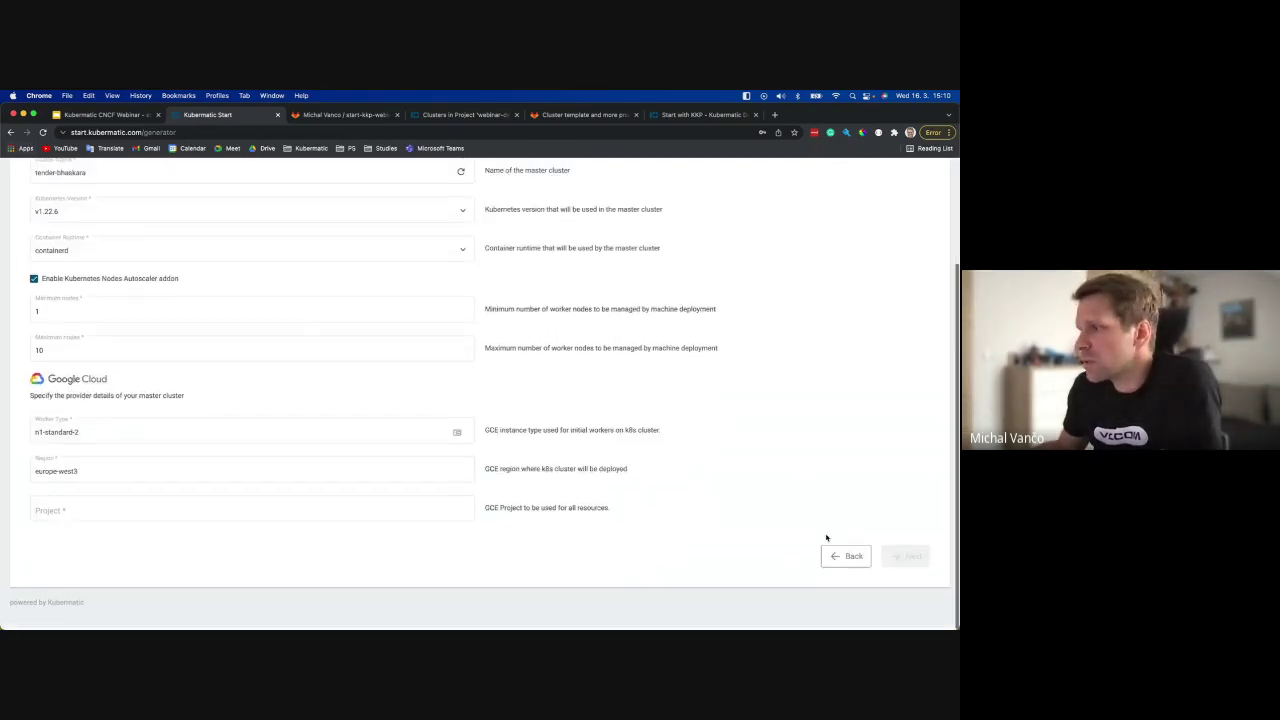
left_click(843, 549)
left_click(68, 312)
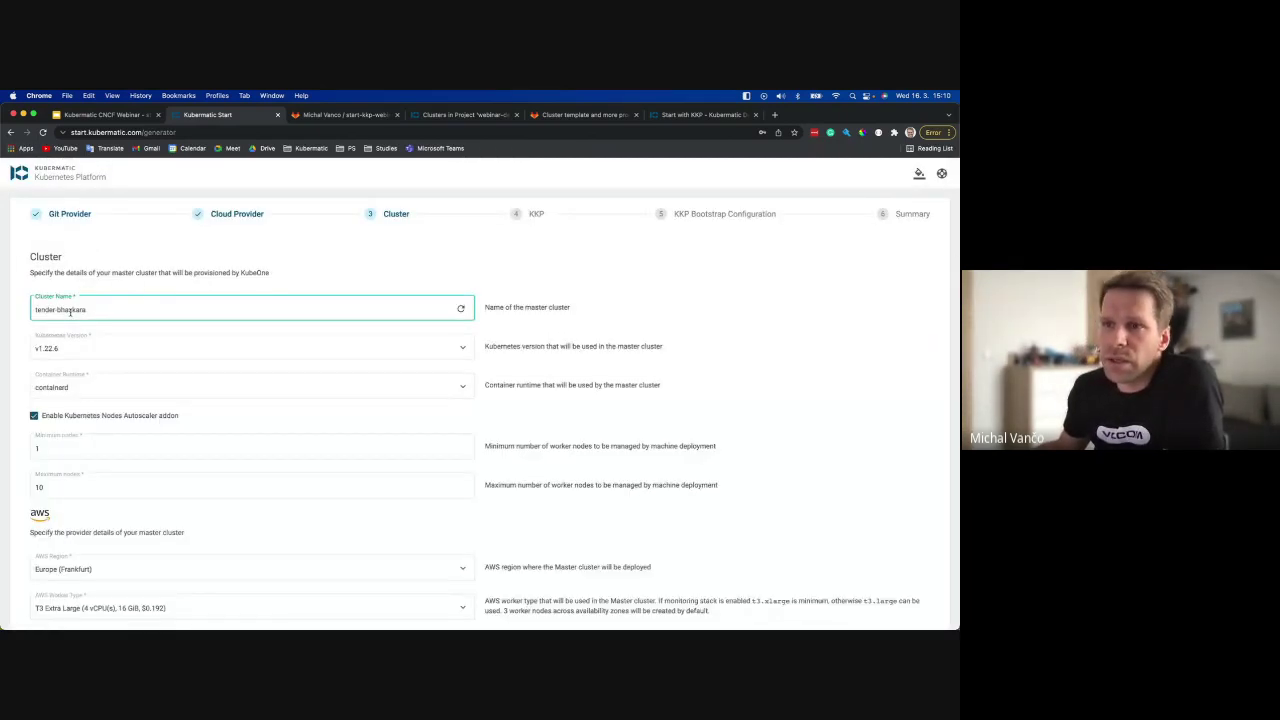
scroll(154, 275, "down", 2)
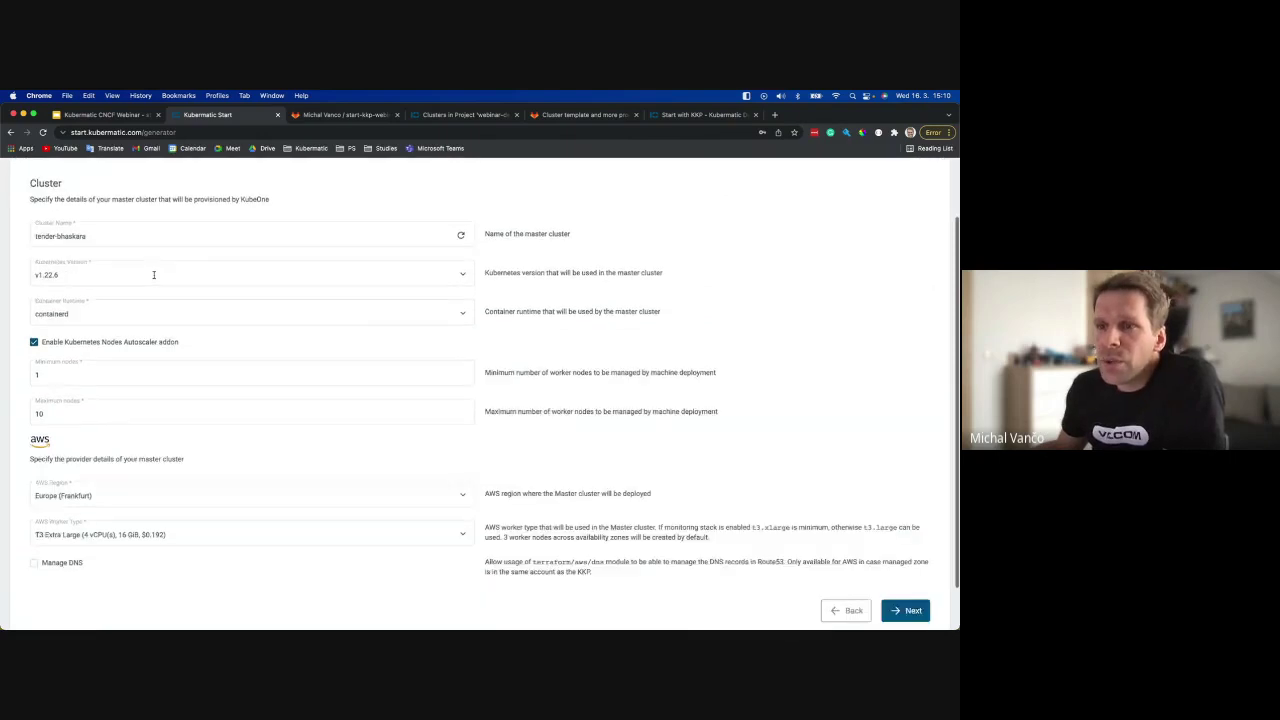
scroll(154, 274, "down", 1)
left_click(41, 262)
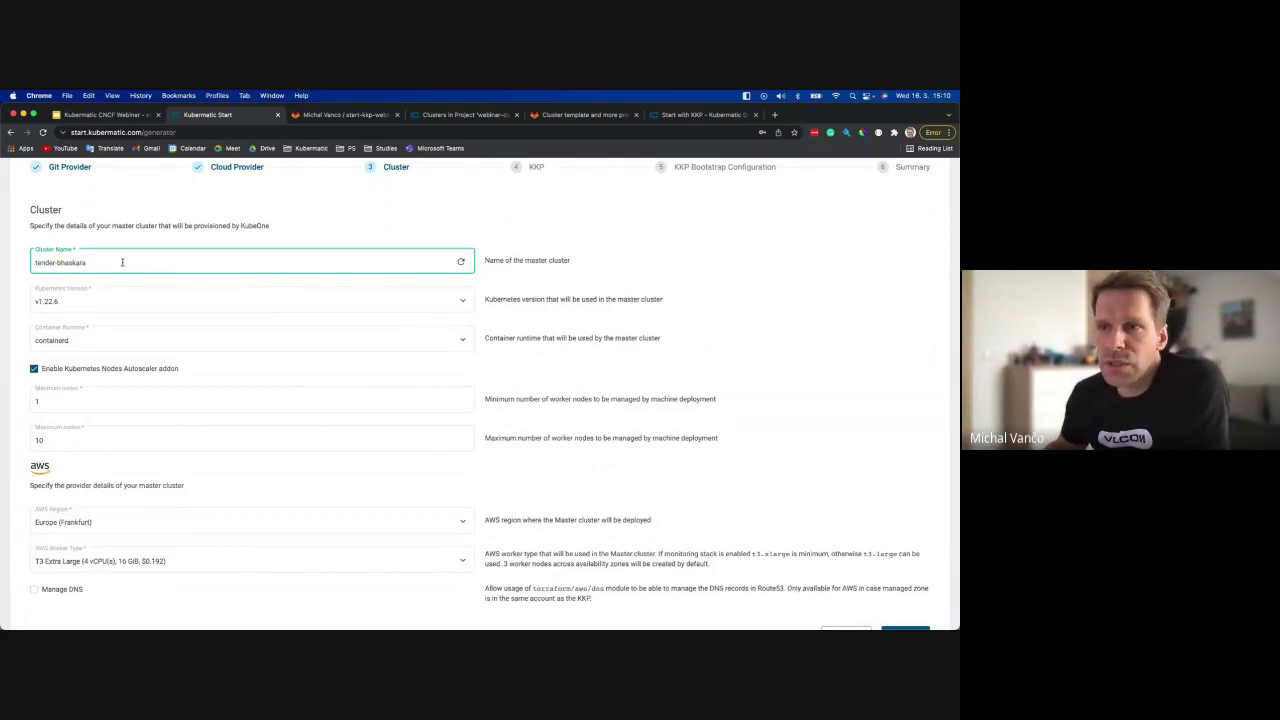
Keep Kubernetes v1.22.6, containerd runtime, and the nodes autoscaler on with minimum 1 node.
left_click(150, 300)
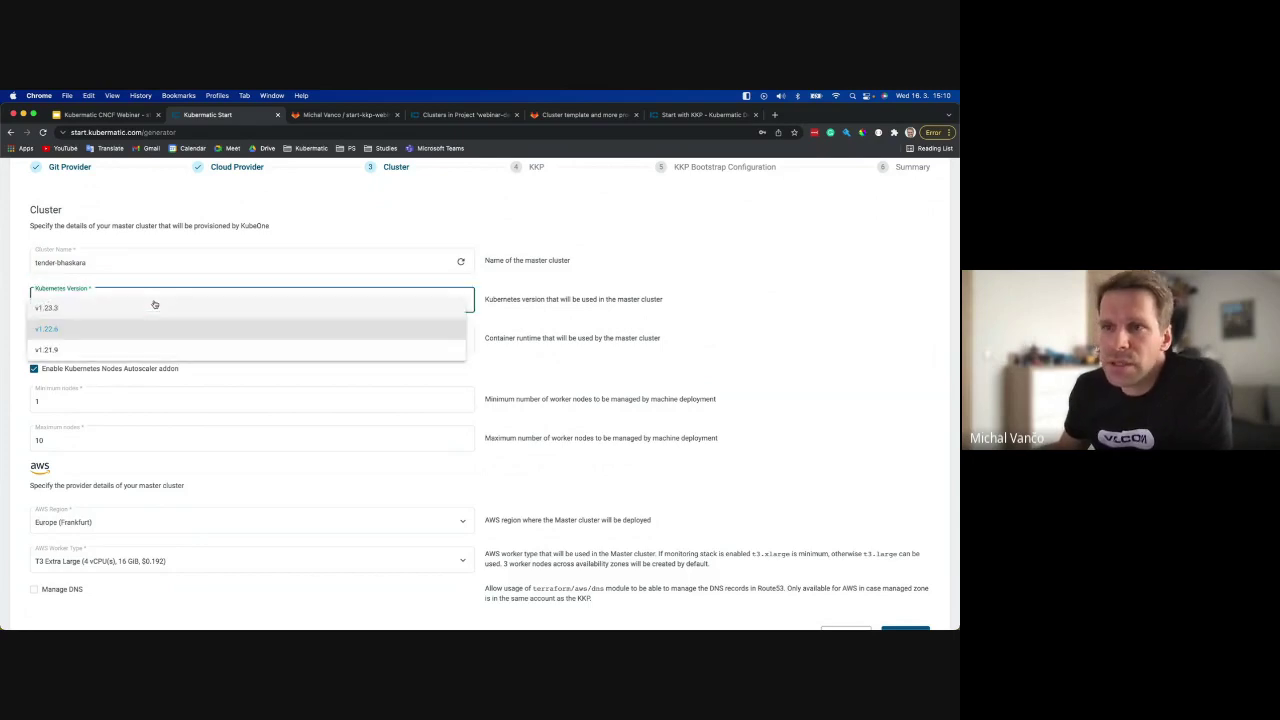
left_click(17, 288)
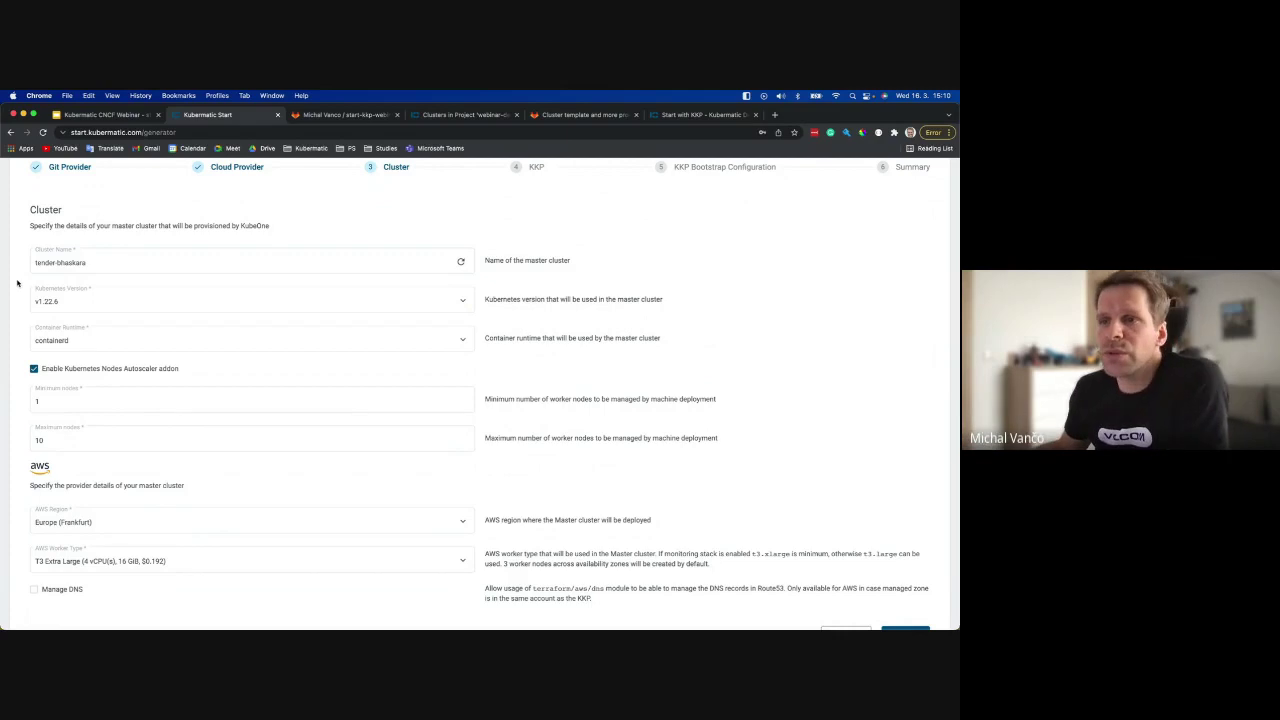
left_click(21, 330)
left_click(21, 327)
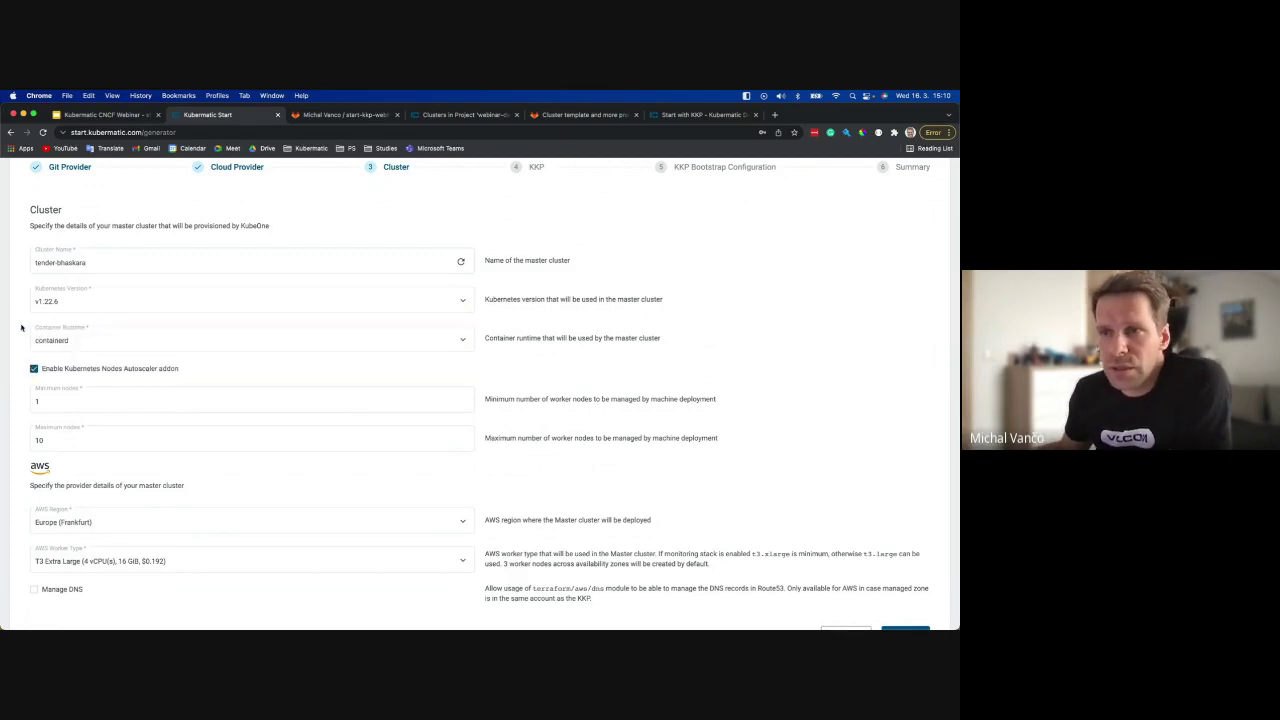
scroll(40, 330, "down", 1)
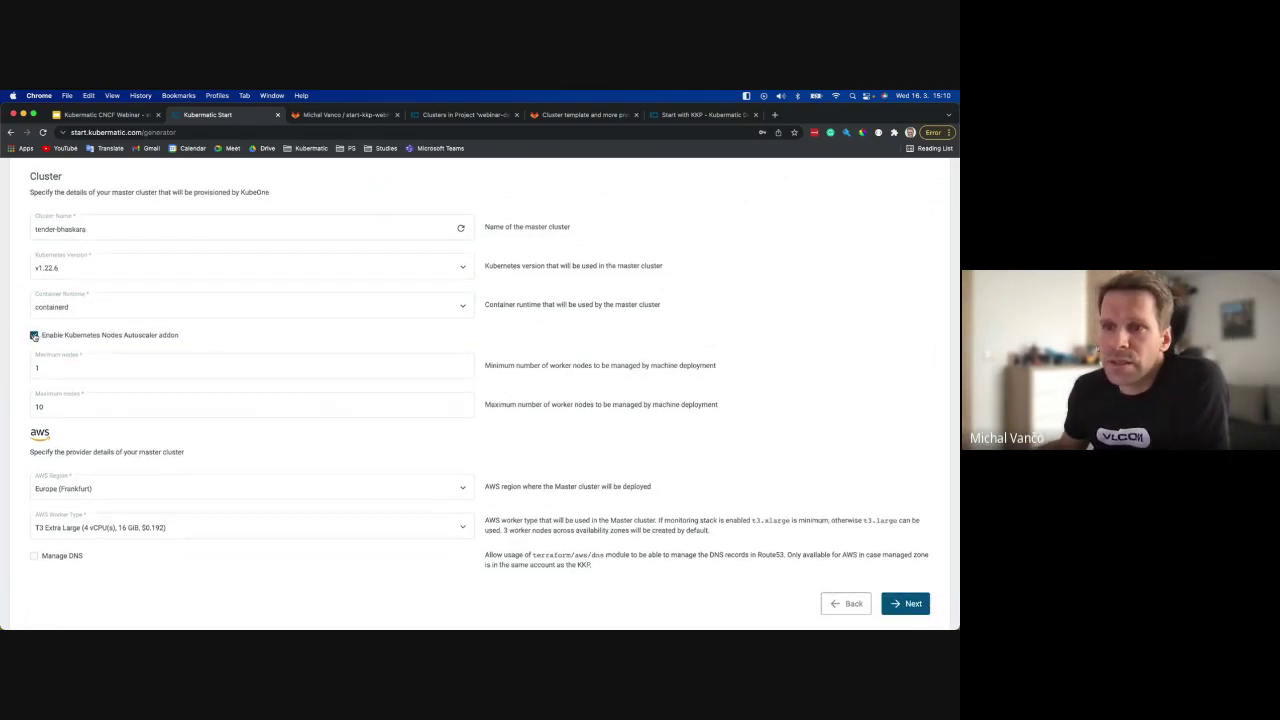
left_click(34, 336)
left_click(34, 368)
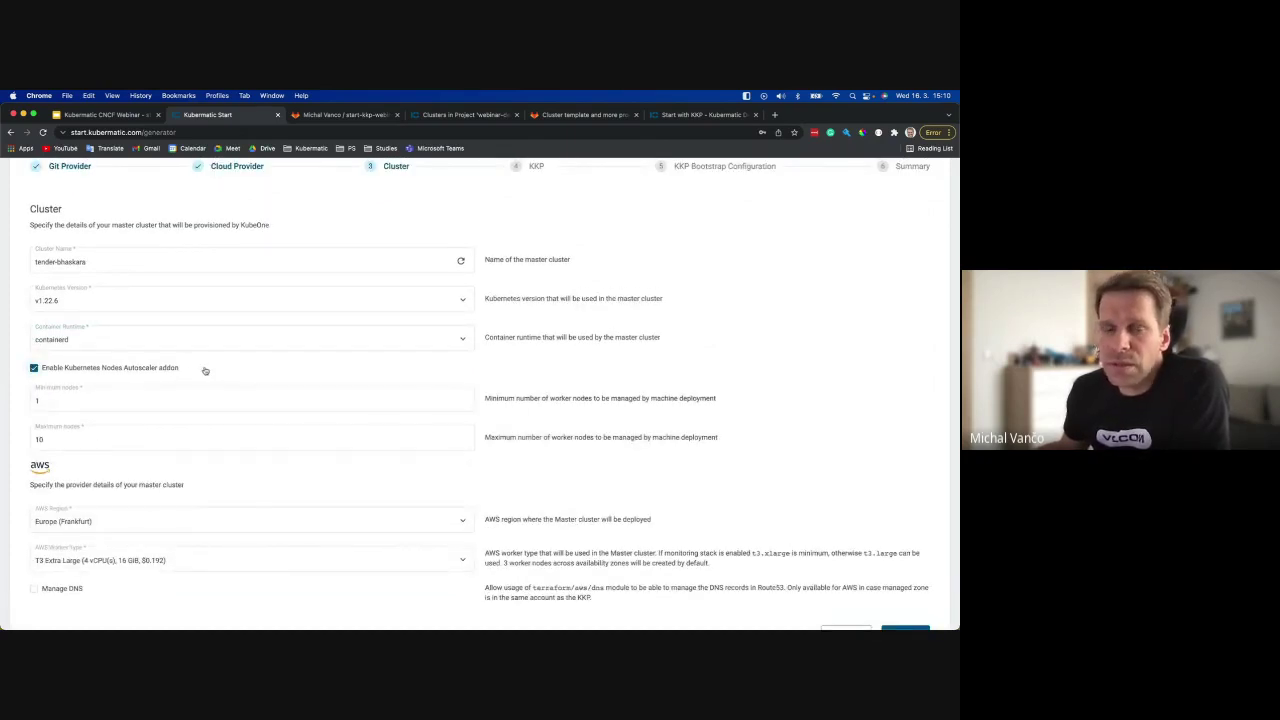
left_click(114, 410)
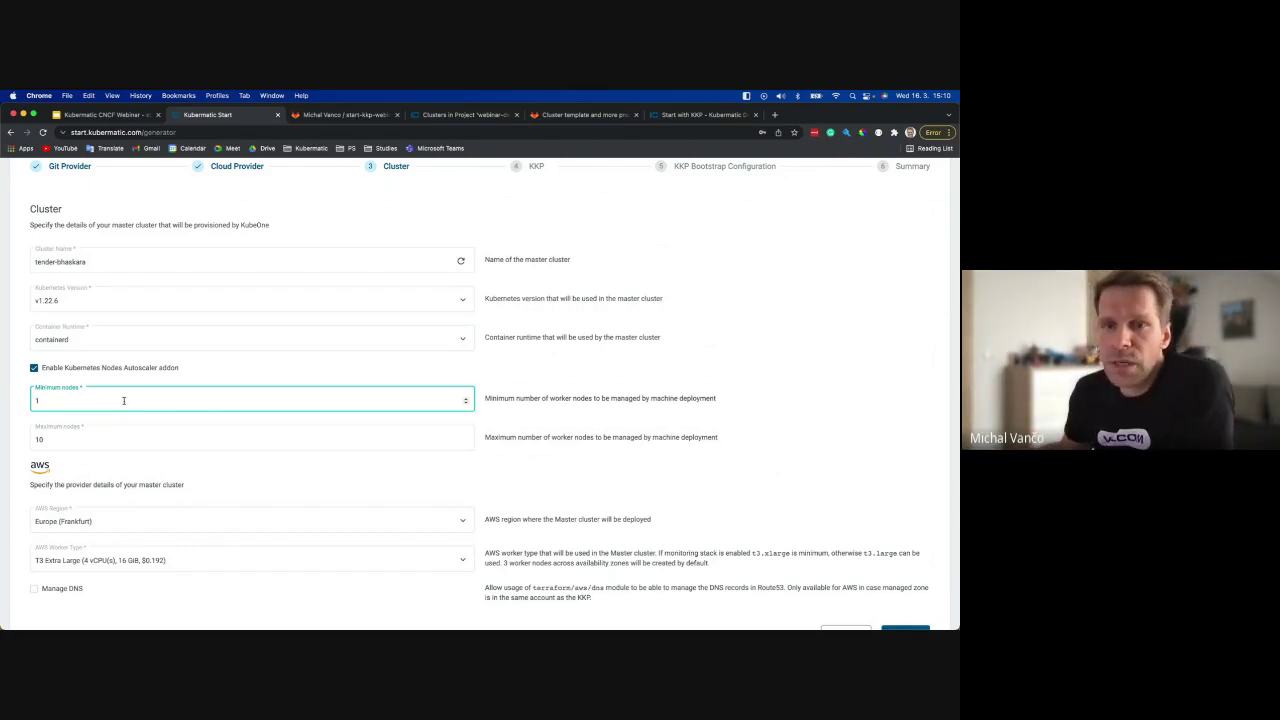
left_click(152, 385)
scroll(152, 385, "down", 2)
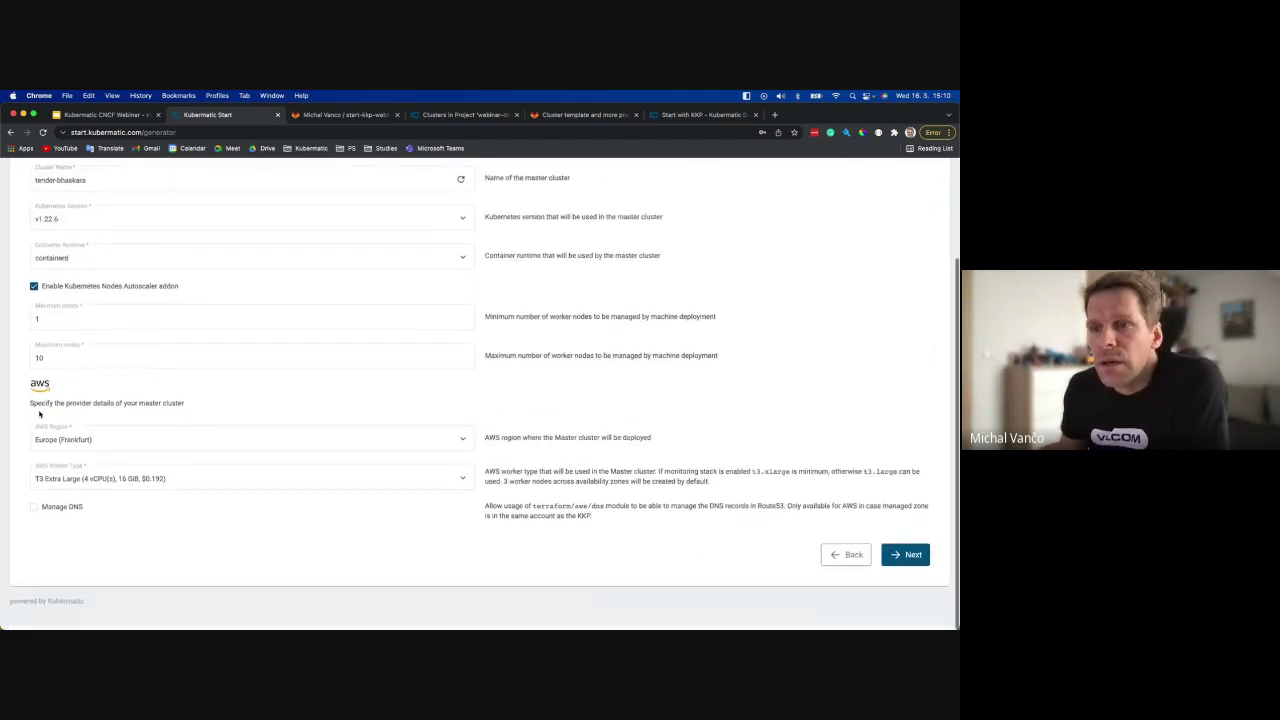
Keep Europe (Frankfurt) region and T3 Extra Large workers, then continue to the KKP step.
left_click(84, 445)
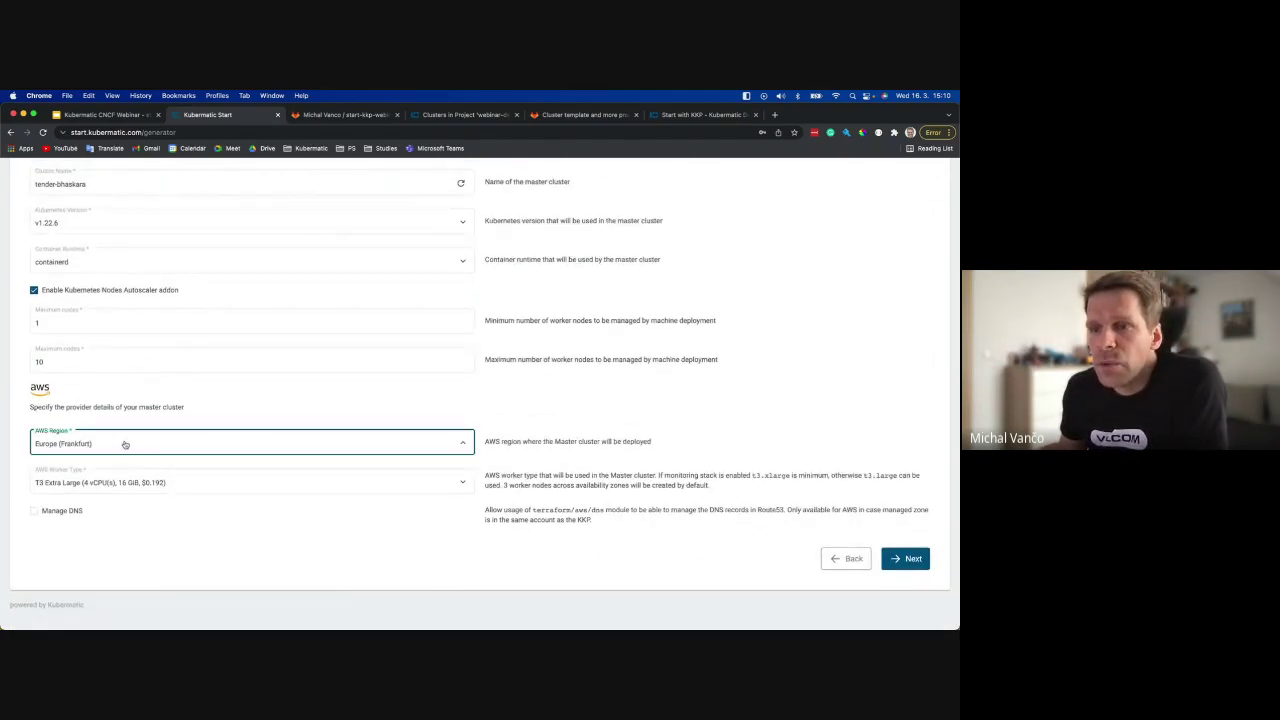
left_click(123, 444)
left_click(178, 404)
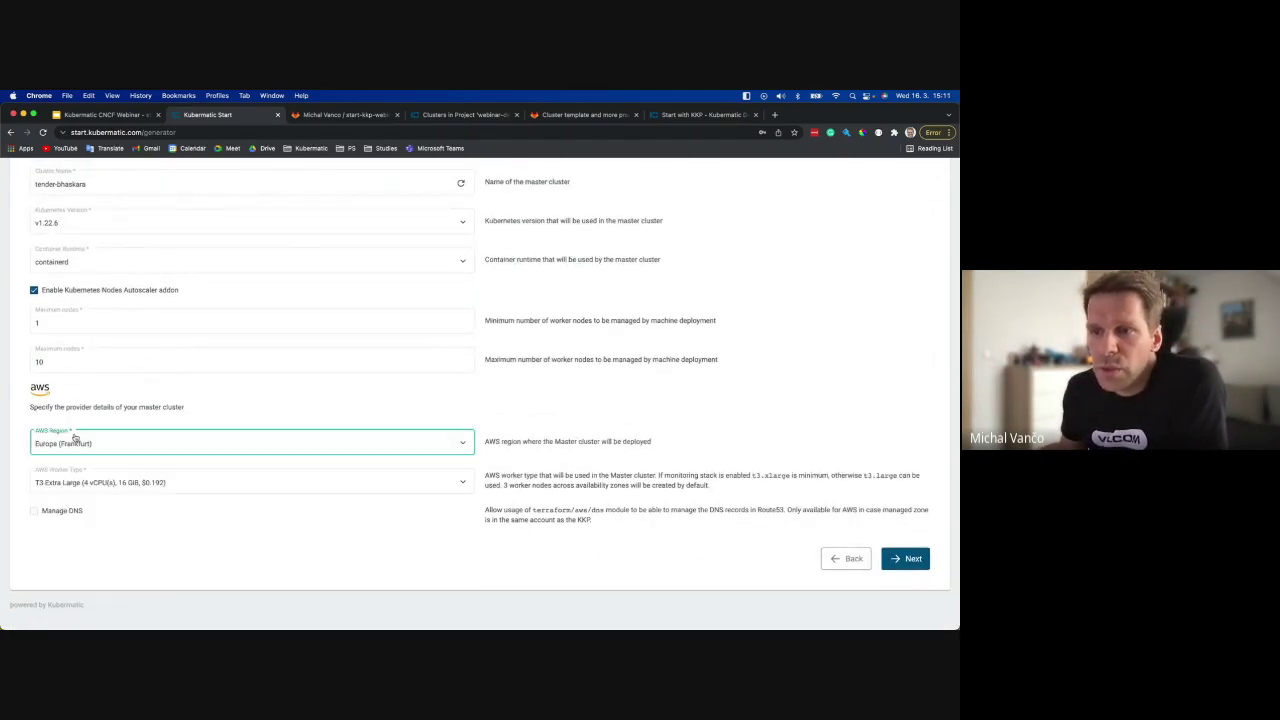
left_click(192, 486)
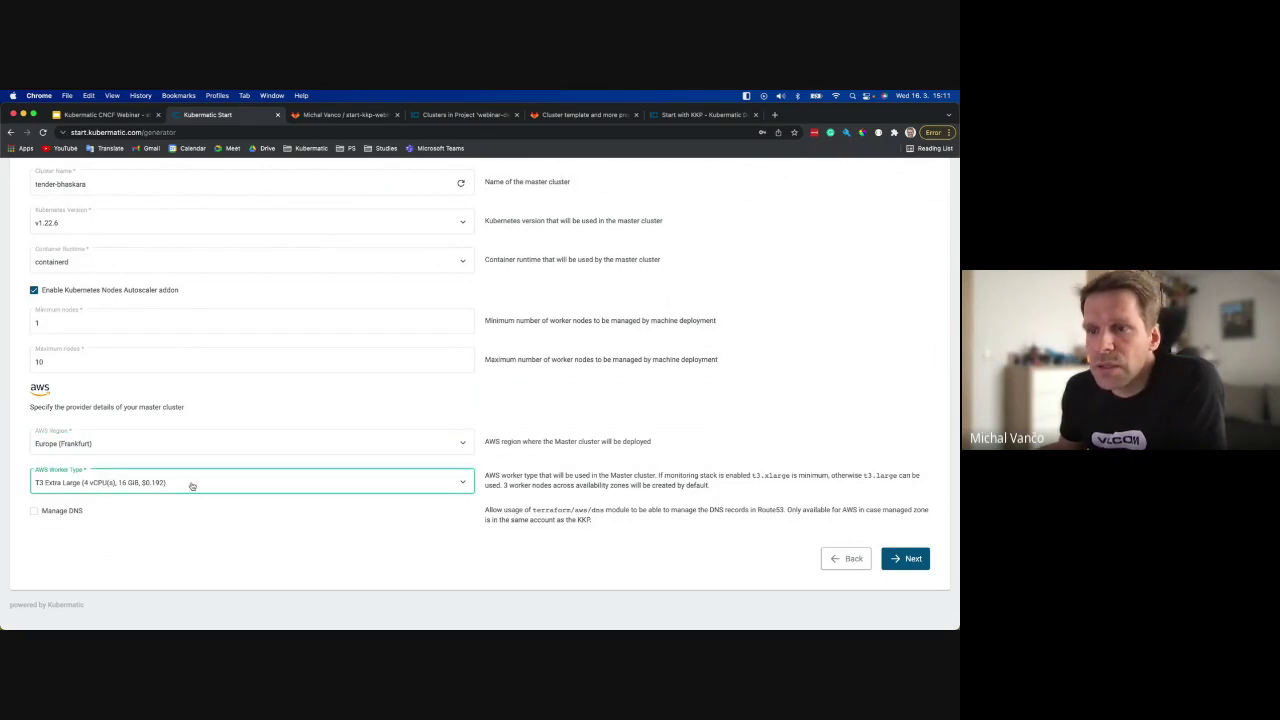
left_click(126, 483)
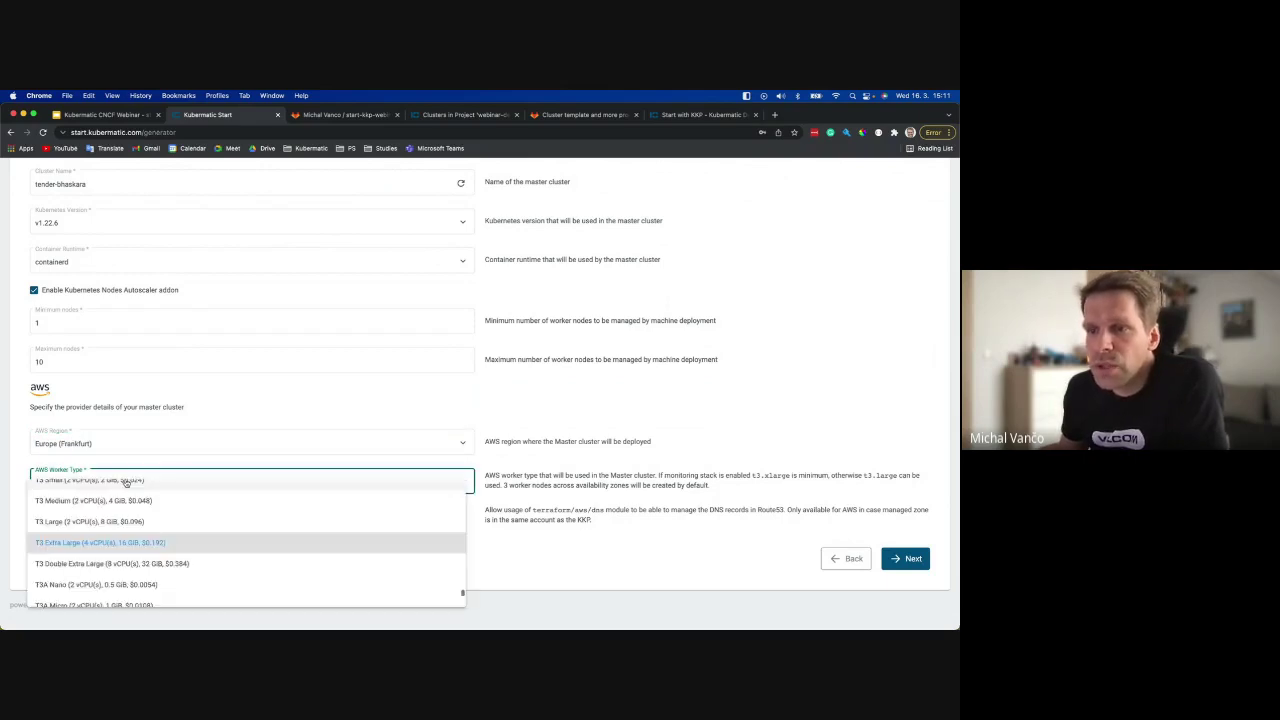
left_click(21, 470)
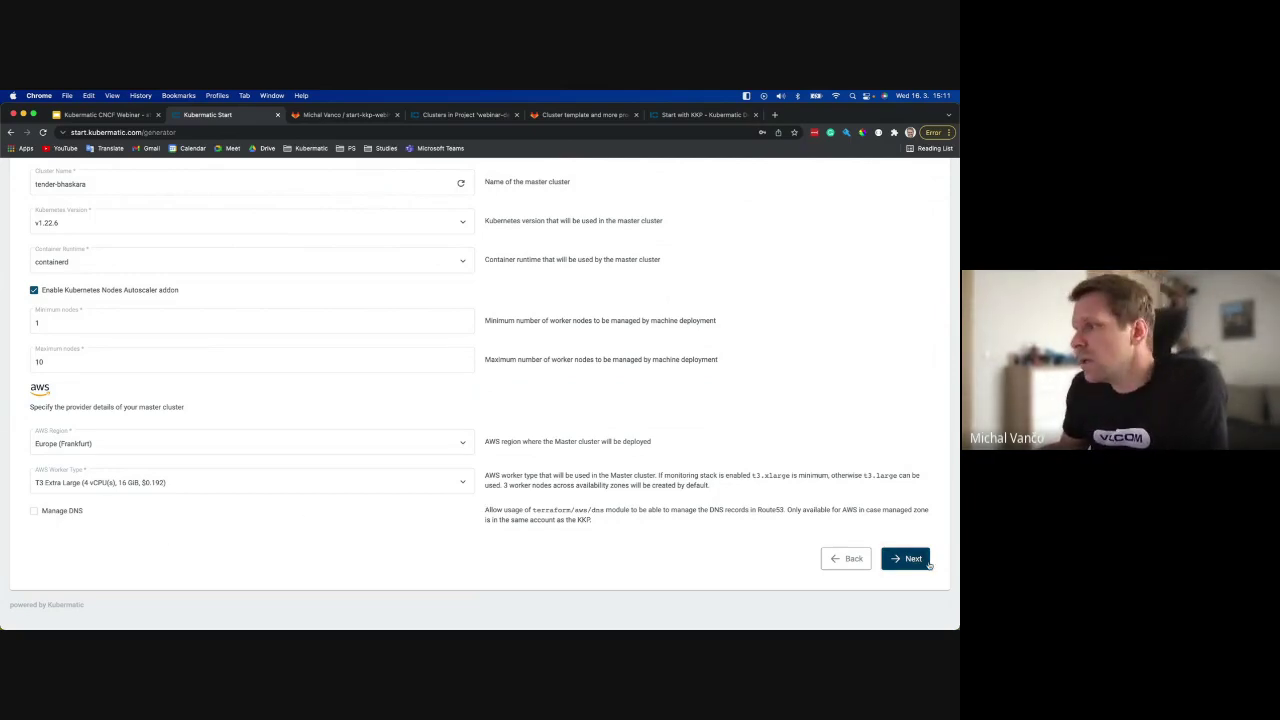
left_click(916, 564)
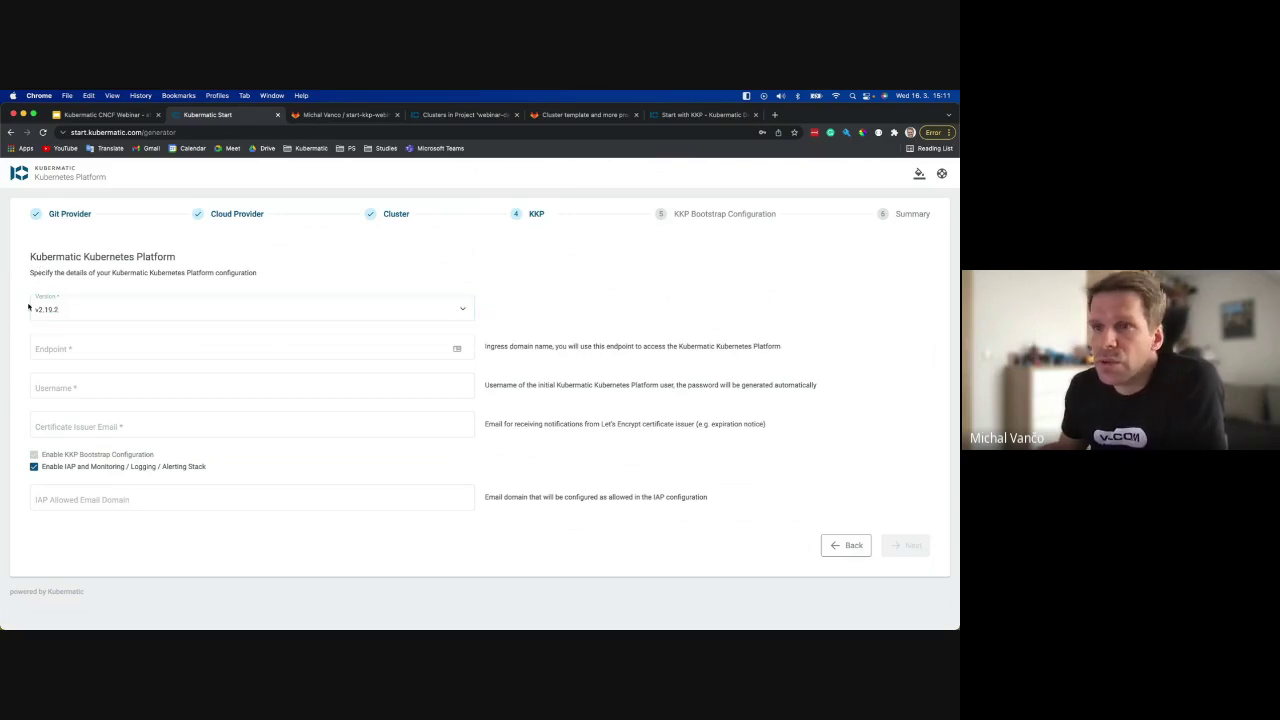
Enter KKP endpoint start-kkp.lab.kubermatic.co and the initial username e-mail address.
left_click(87, 346)
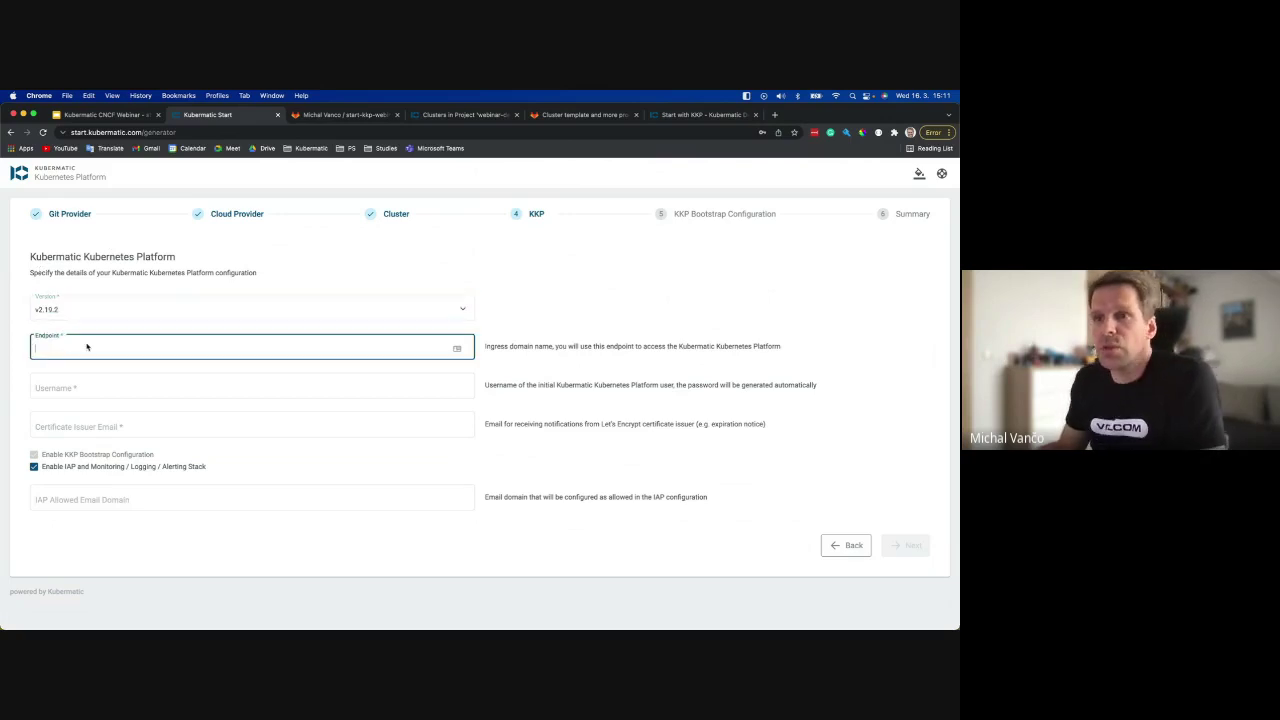
type("start")
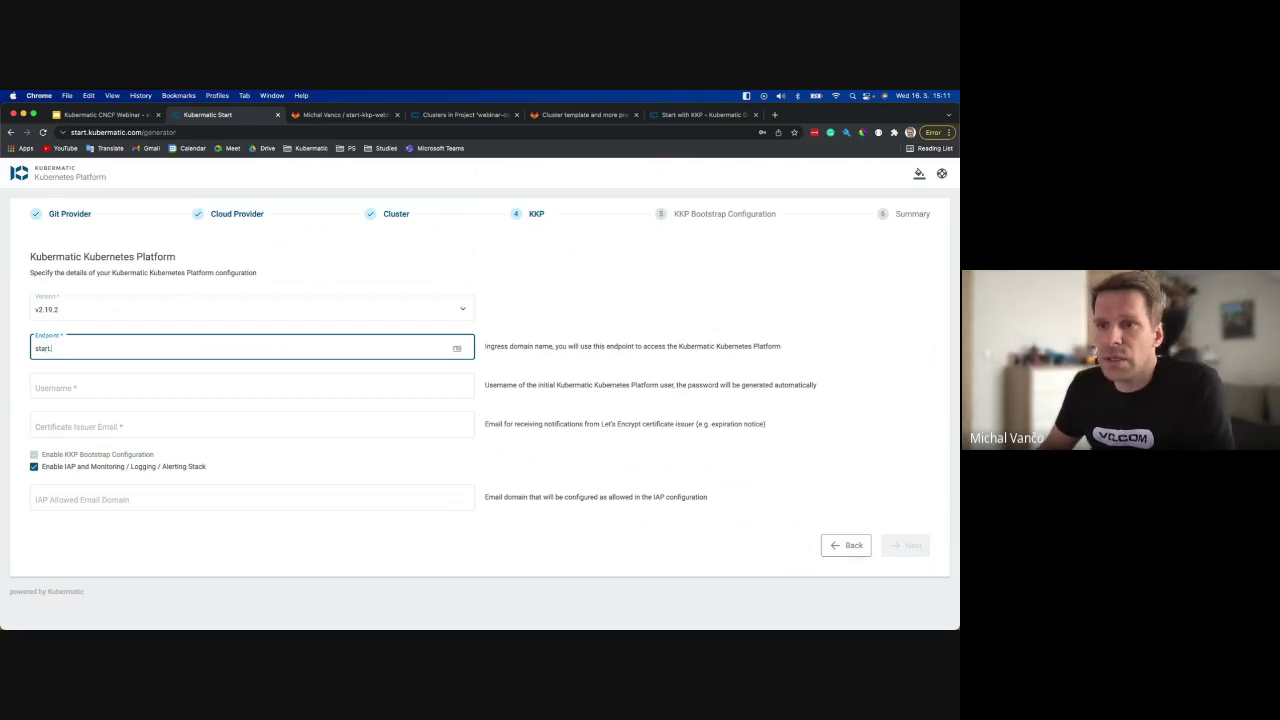
type("-kkp")
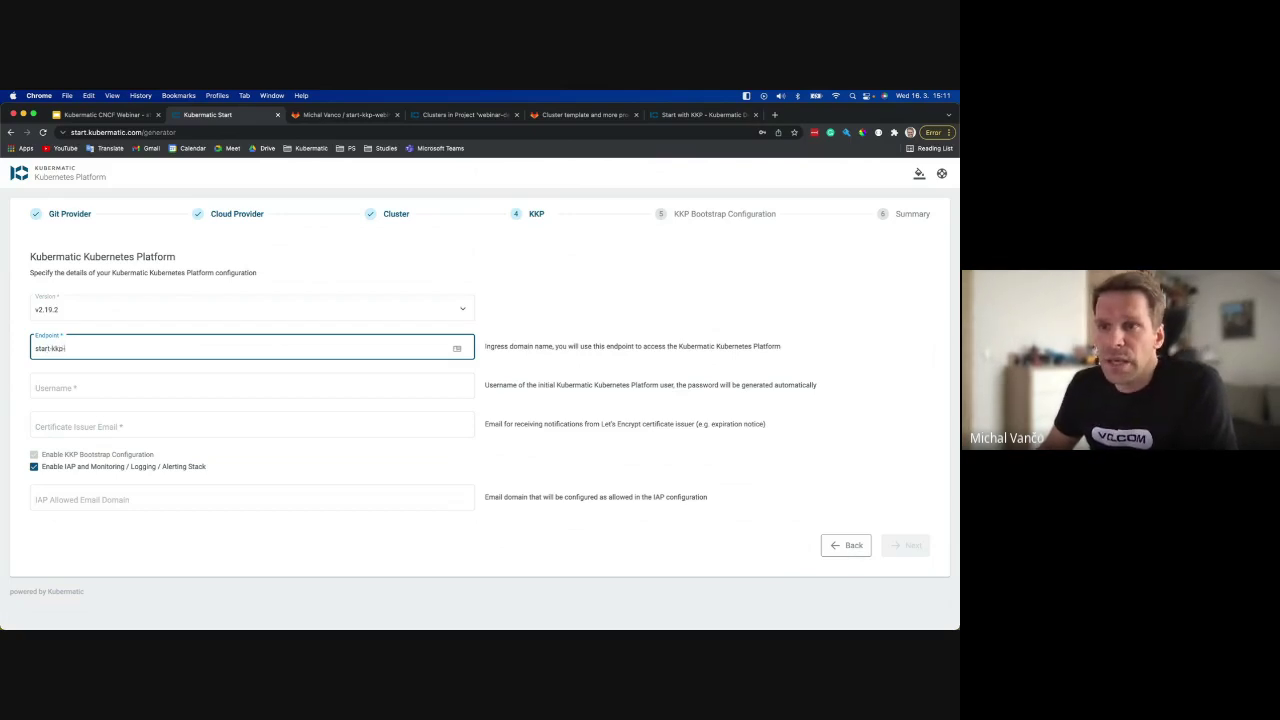
type(".lab.kuber")
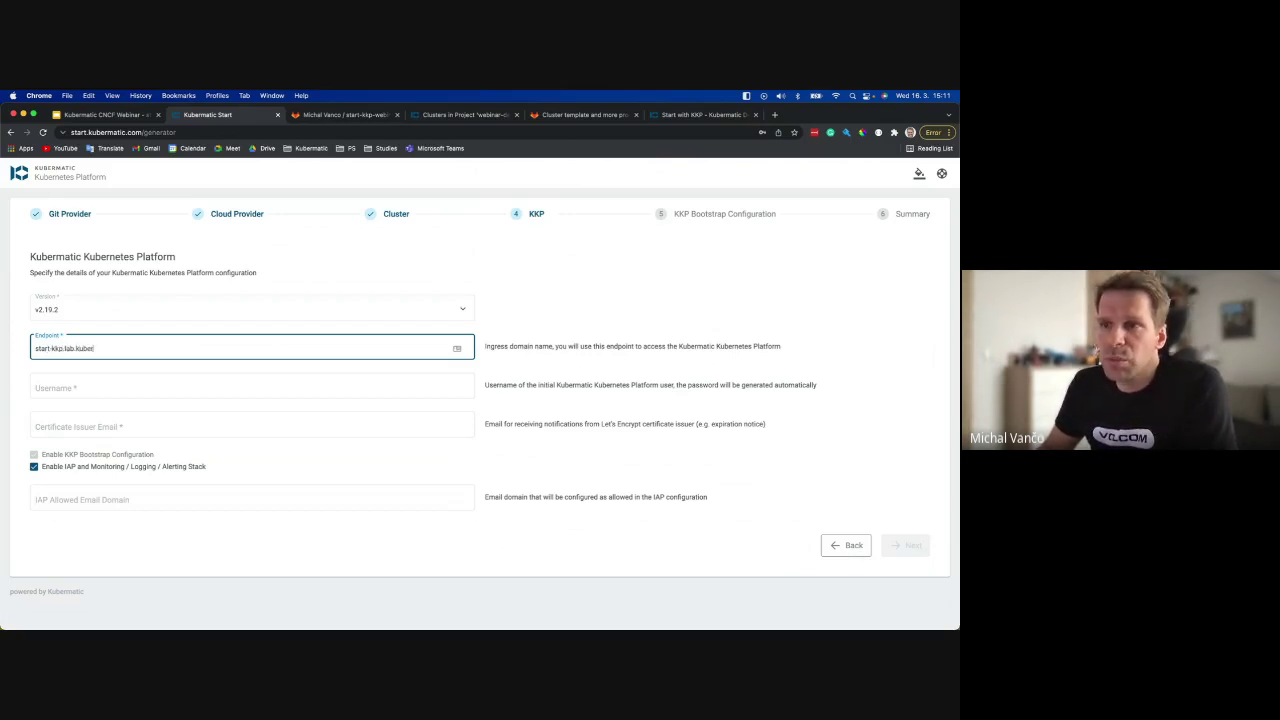
type("matic.co")
left_click(250, 386)
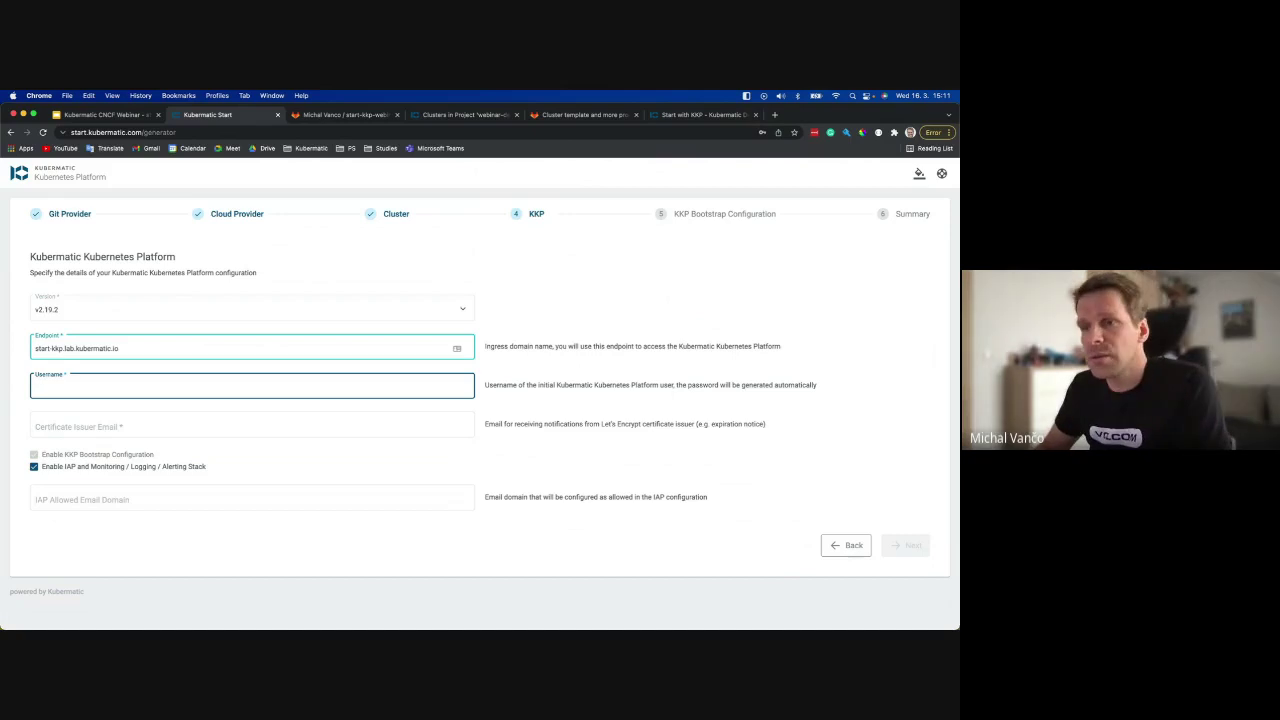
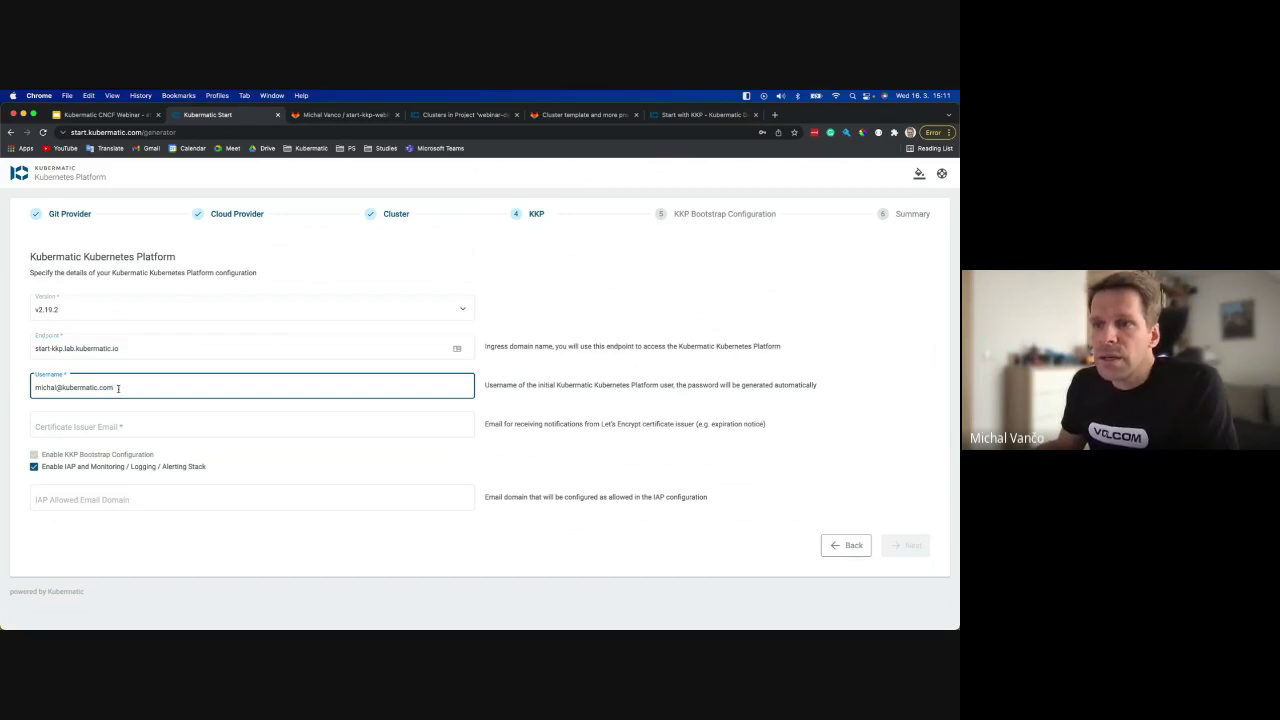
Reuse the username e-mail address as the certificate issuer e-mail.
key("ctrl+a")
key("ctrl+c")
left_click(61, 426)
key("ctrl+v")
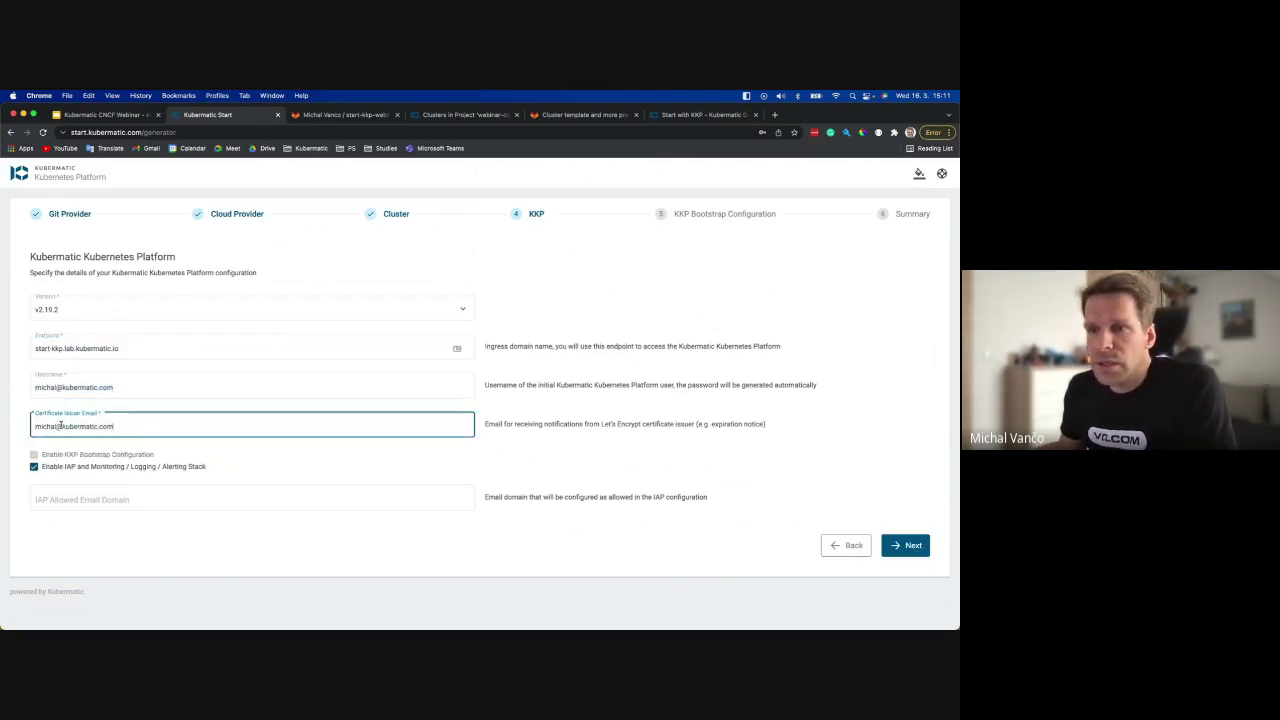
left_click(383, 411)
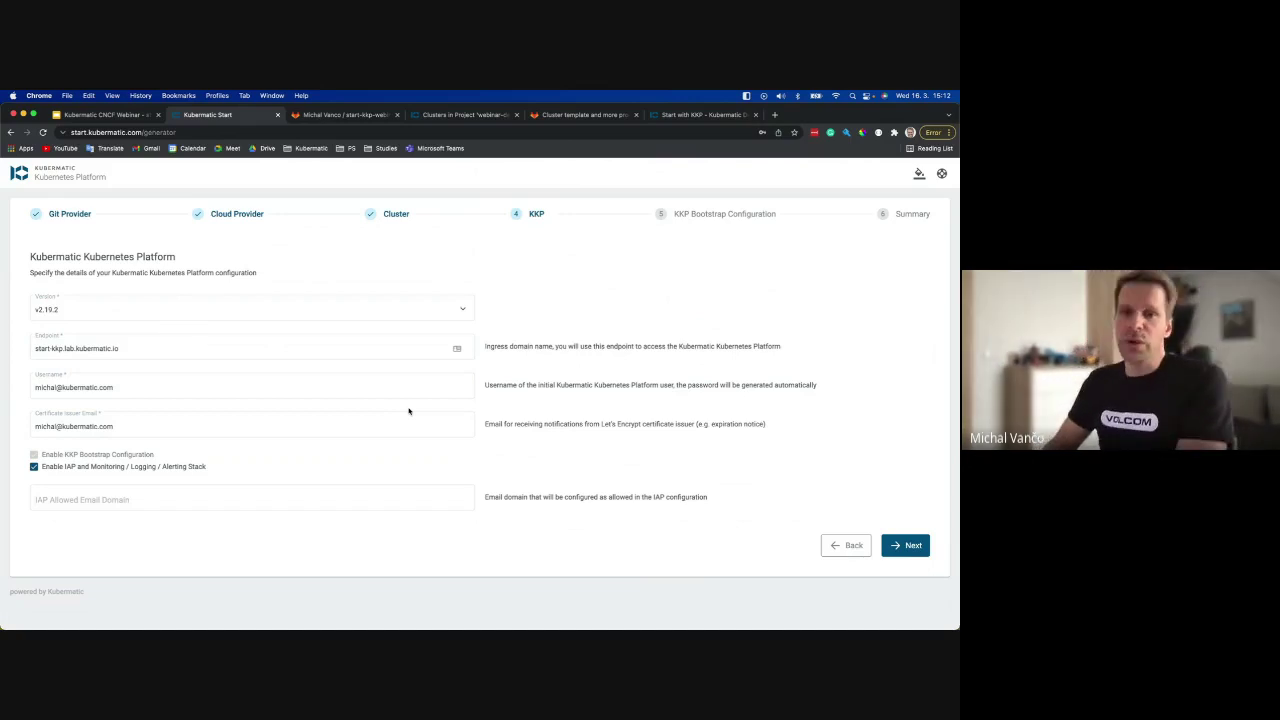
Set the IAP allowed email domain to kubermatic.com and continue to Bootstrap Configuration.
left_click(120, 428)
key("Tab")
left_click_drag(116, 427, 62, 427)
left_click(65, 495)
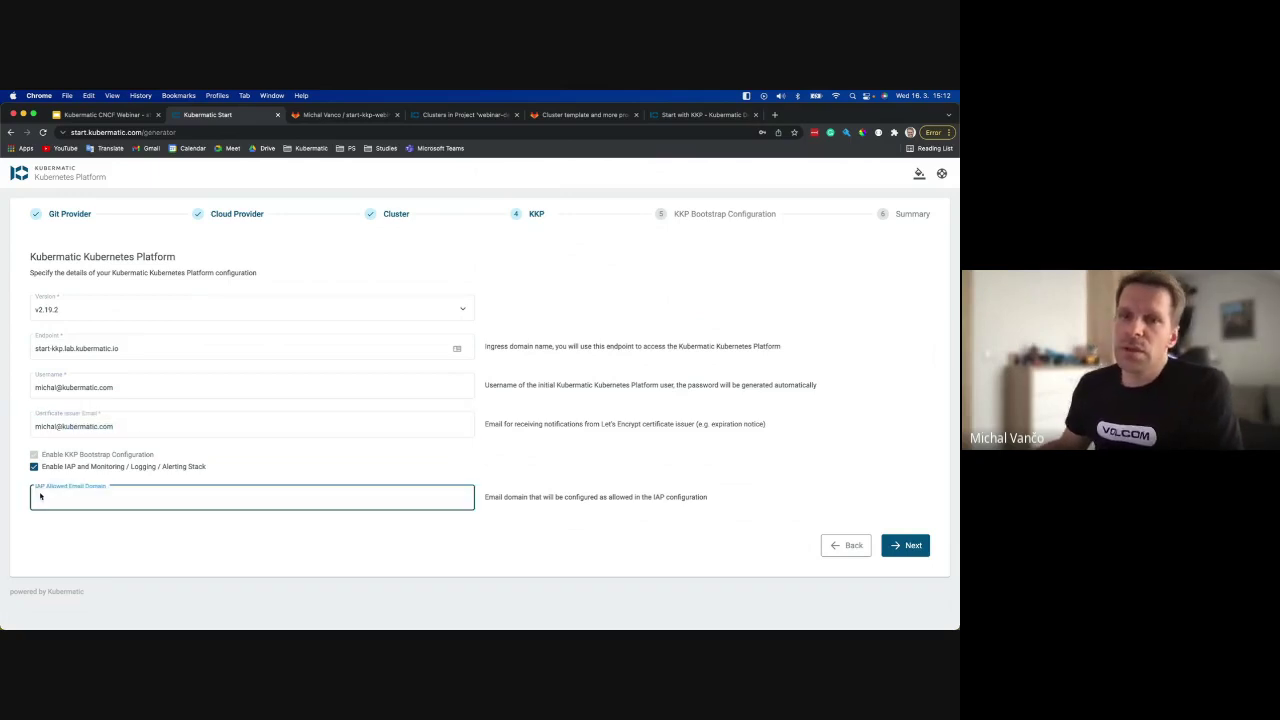
key("super+v")
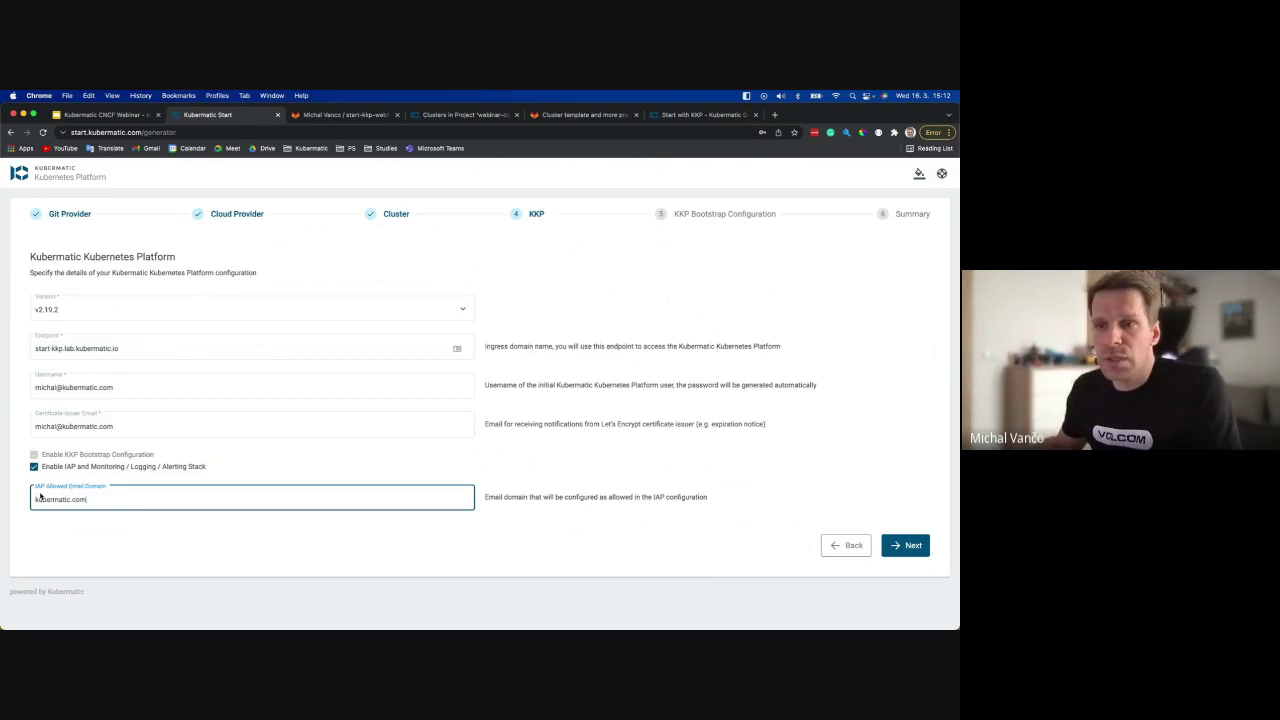
left_click(149, 537)
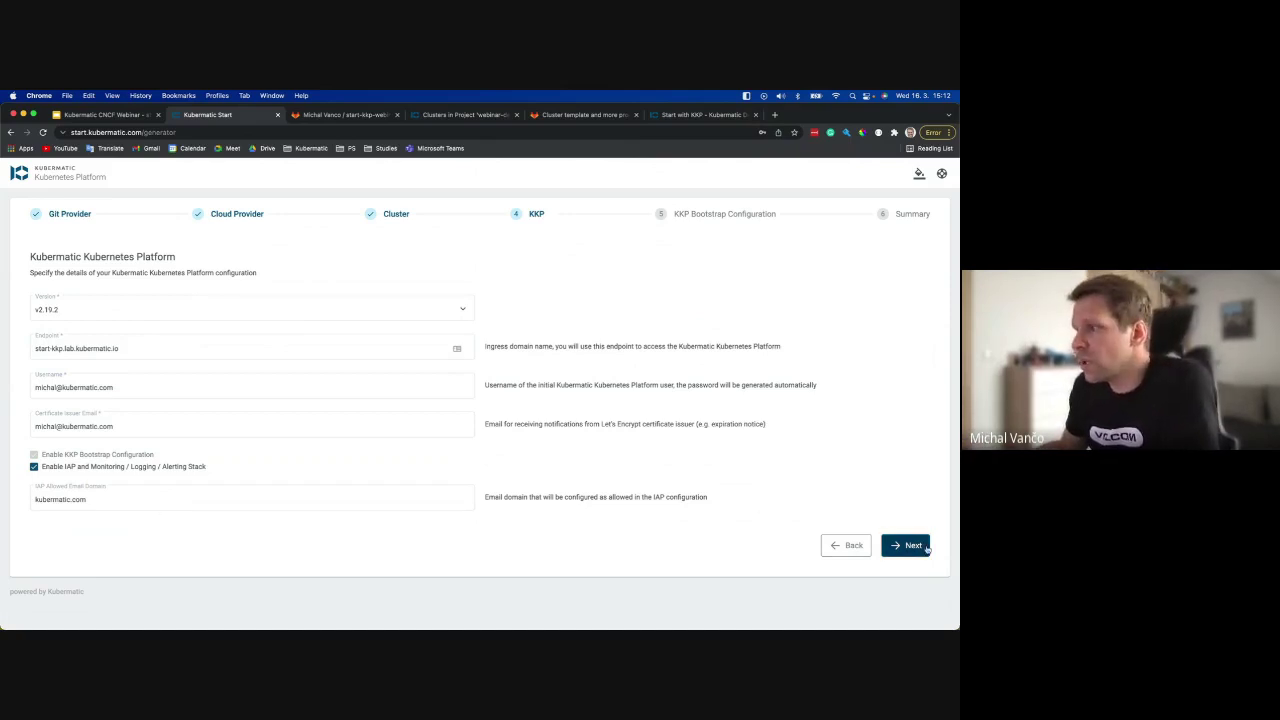
left_click(927, 546)
Enter project demo, datacenter aws-eu-central, country DE and location Frankfurt.
scroll(260, 365, "down", 1)
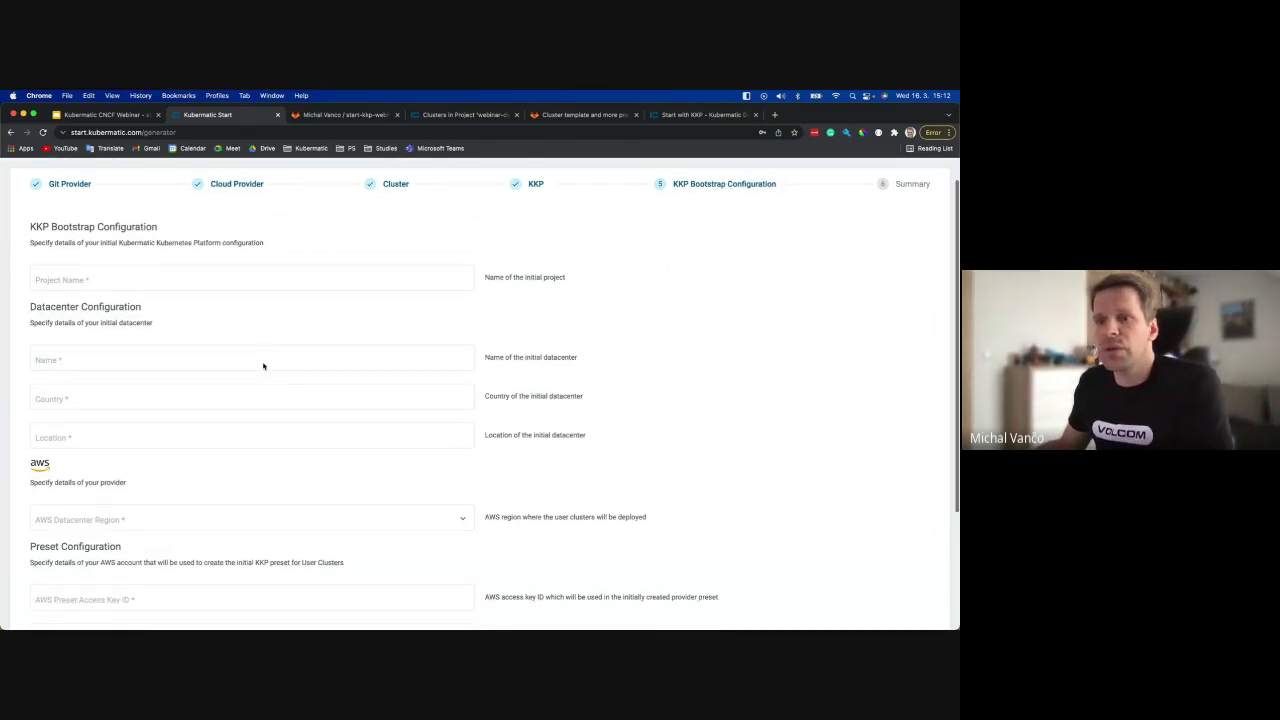
left_click(73, 262)
scroll(271, 260, "up", 1)
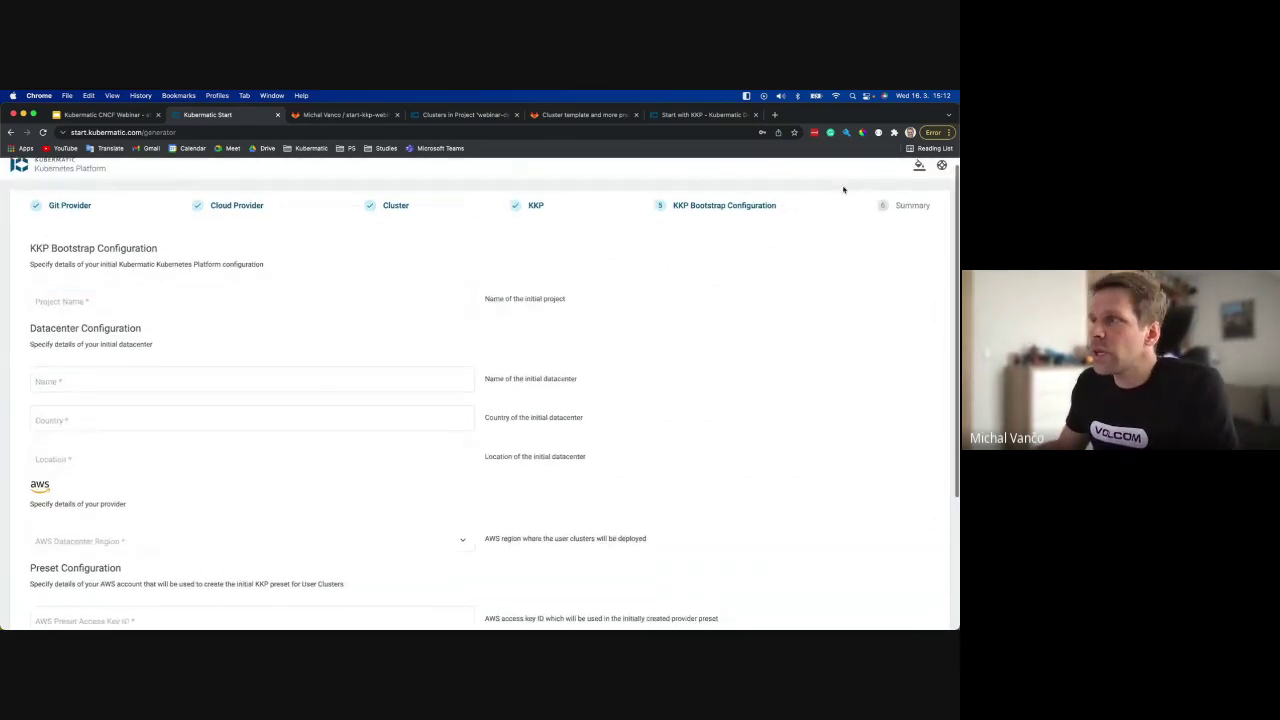
left_click(258, 300)
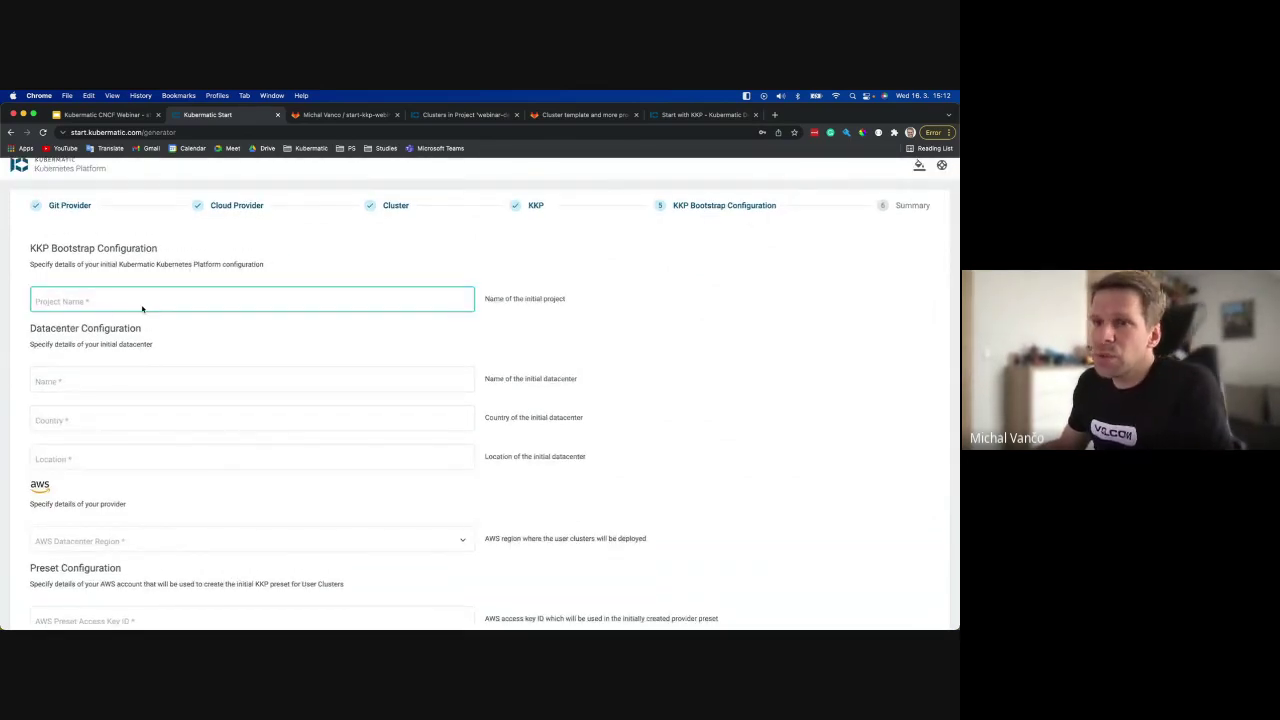
type("demo")
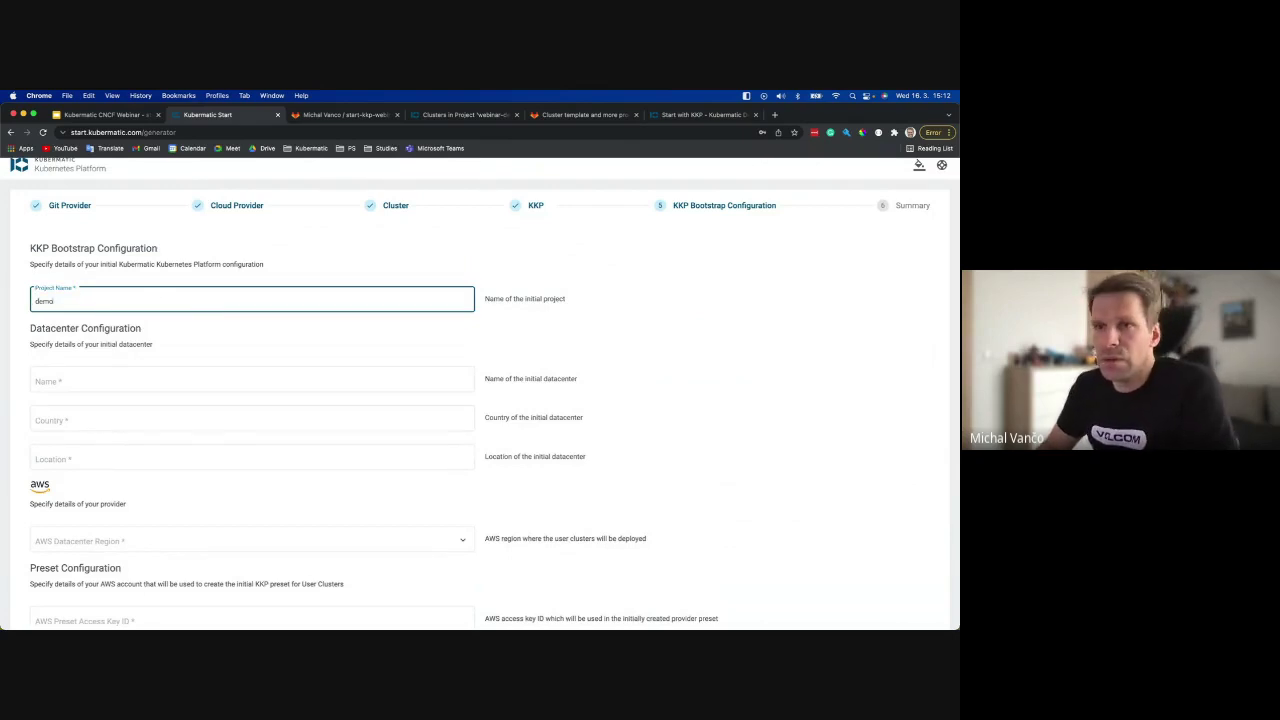
key("Tab")
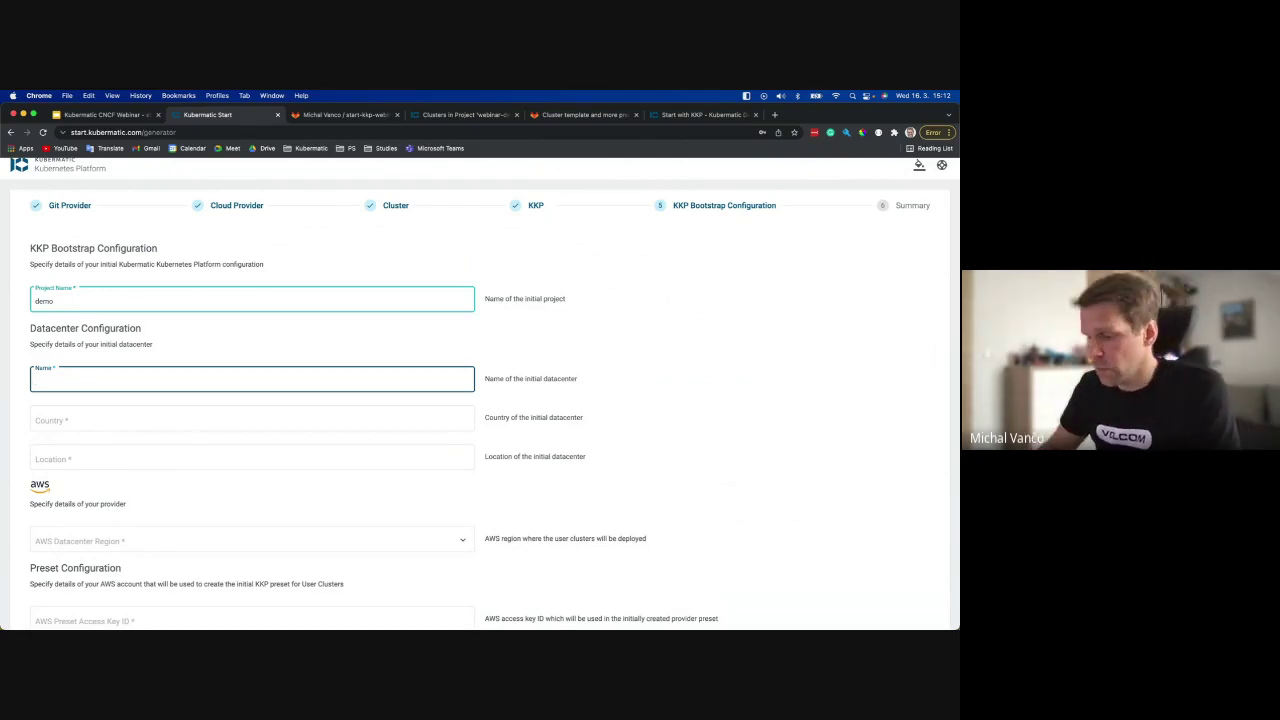
type("aws-eu-central")
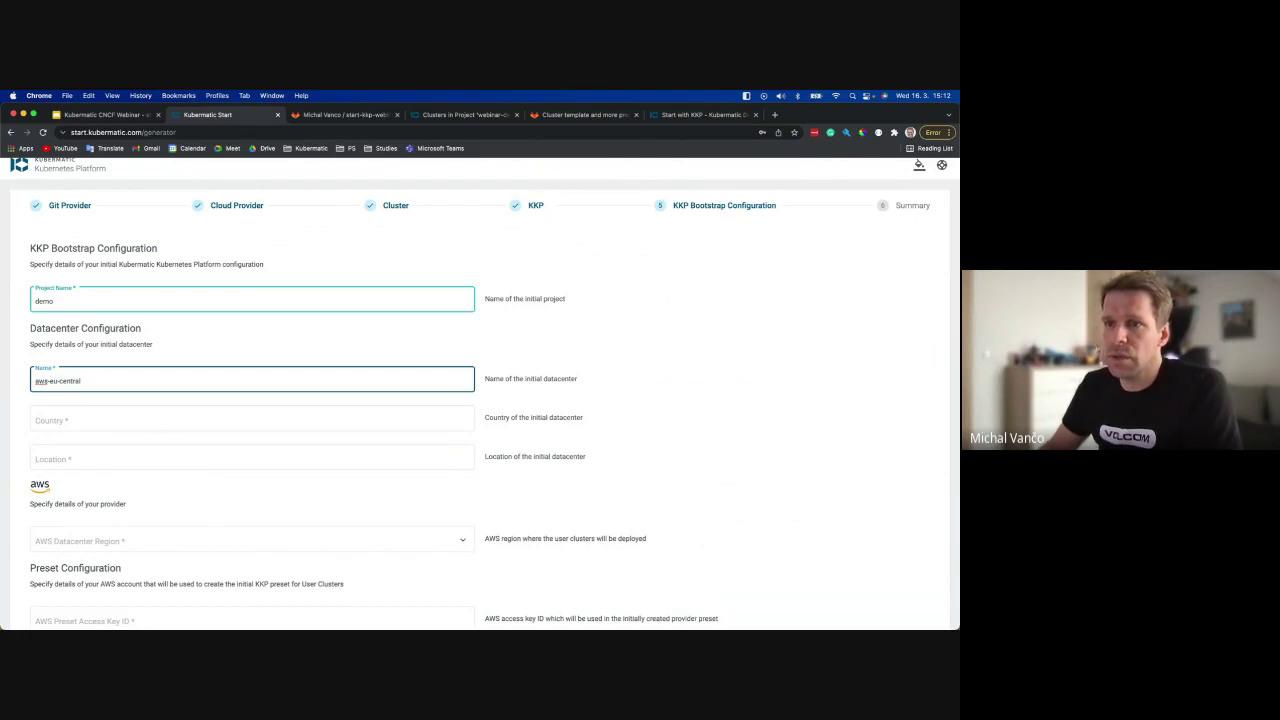
key("Tab")
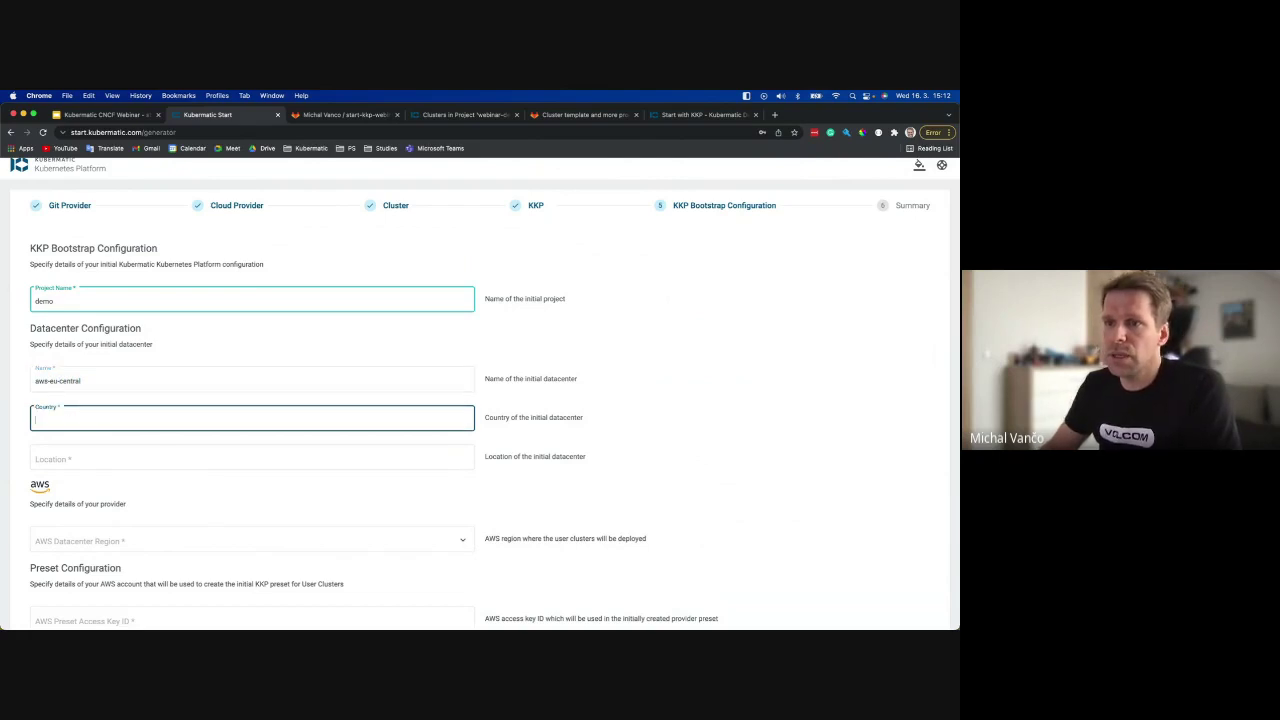
type("DE")
key("Tab")
type("Frankfurt")
Choose Europe (Frankfurt) as the datacenter's AWS region.
scroll(200, 391, "down", 3)
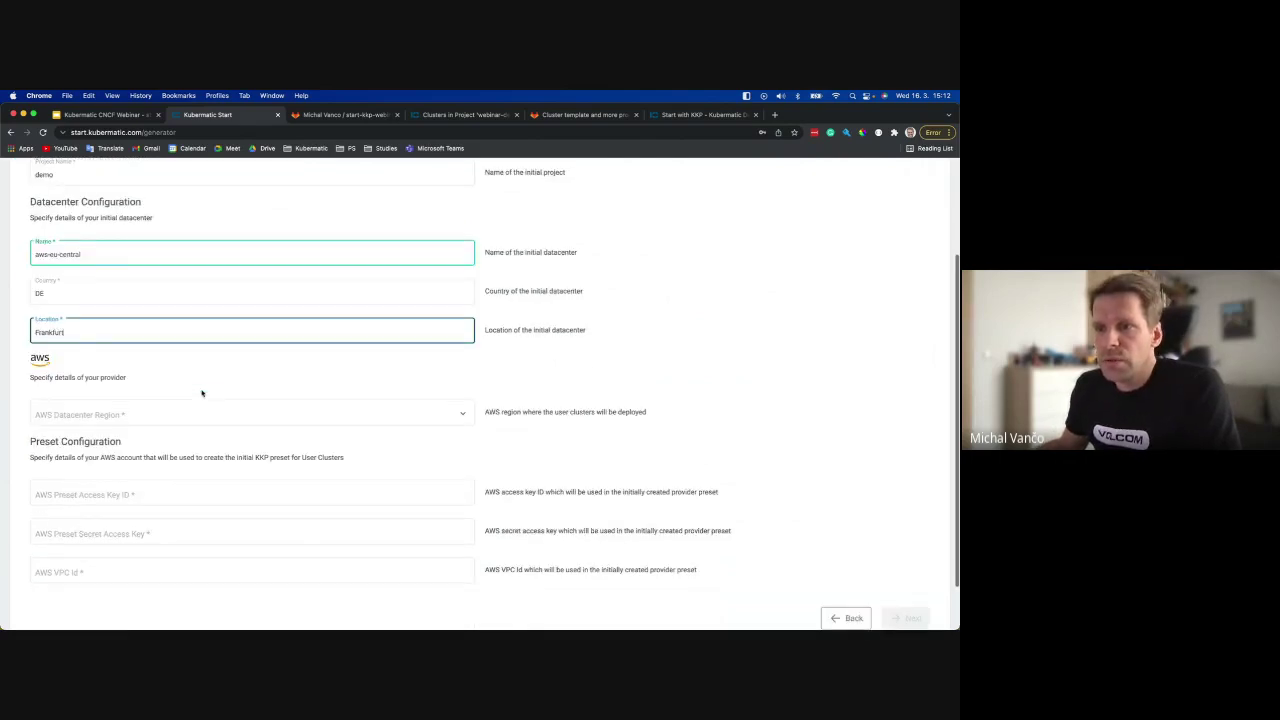
scroll(201, 393, "down", 2)
left_click(117, 358)
scroll(143, 414, "down", 5)
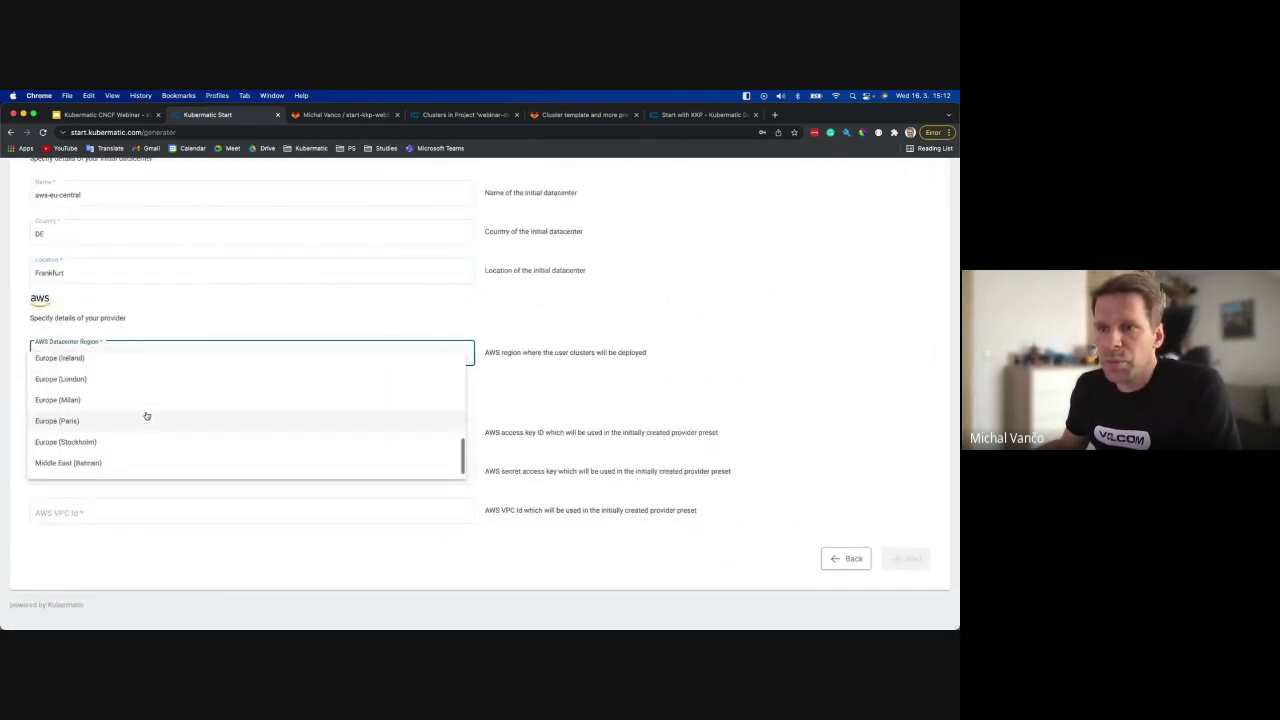
scroll(146, 415, "up", 1)
left_click(106, 366)
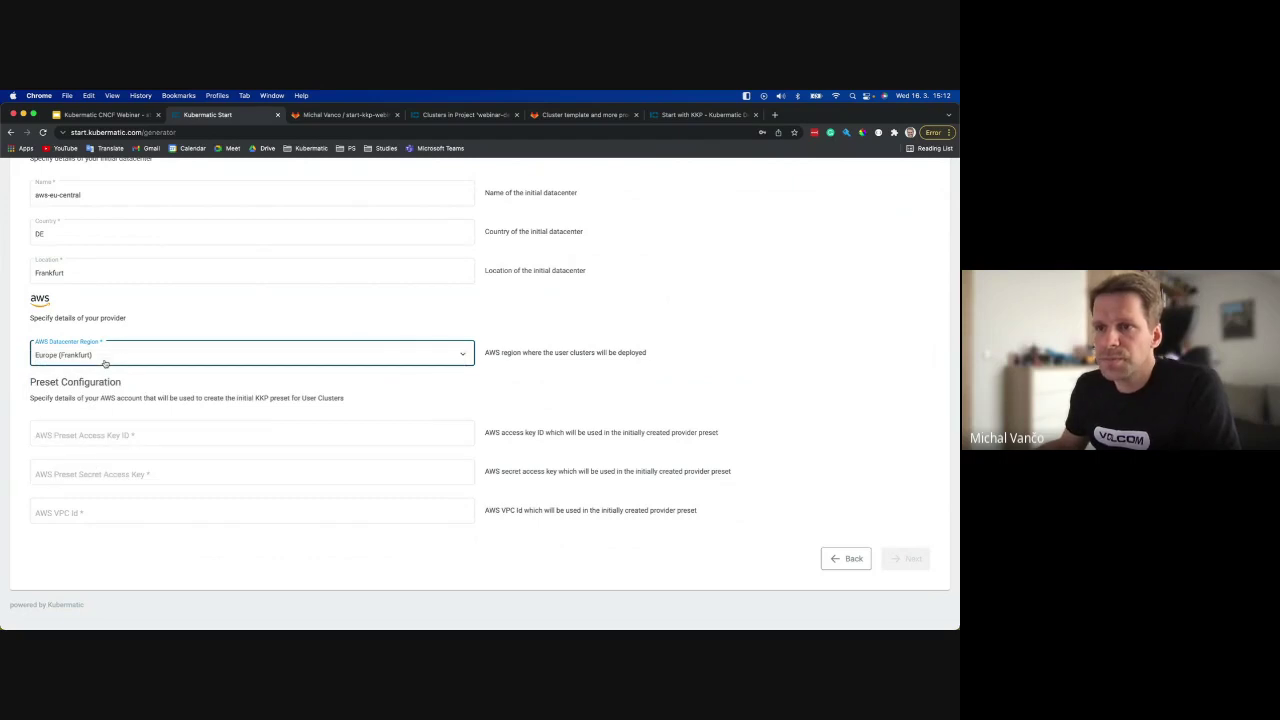
Fill in the AWS access key, secret key and VPC id vpc-aadflkowerf, then go to Summary.
left_click(37, 432)
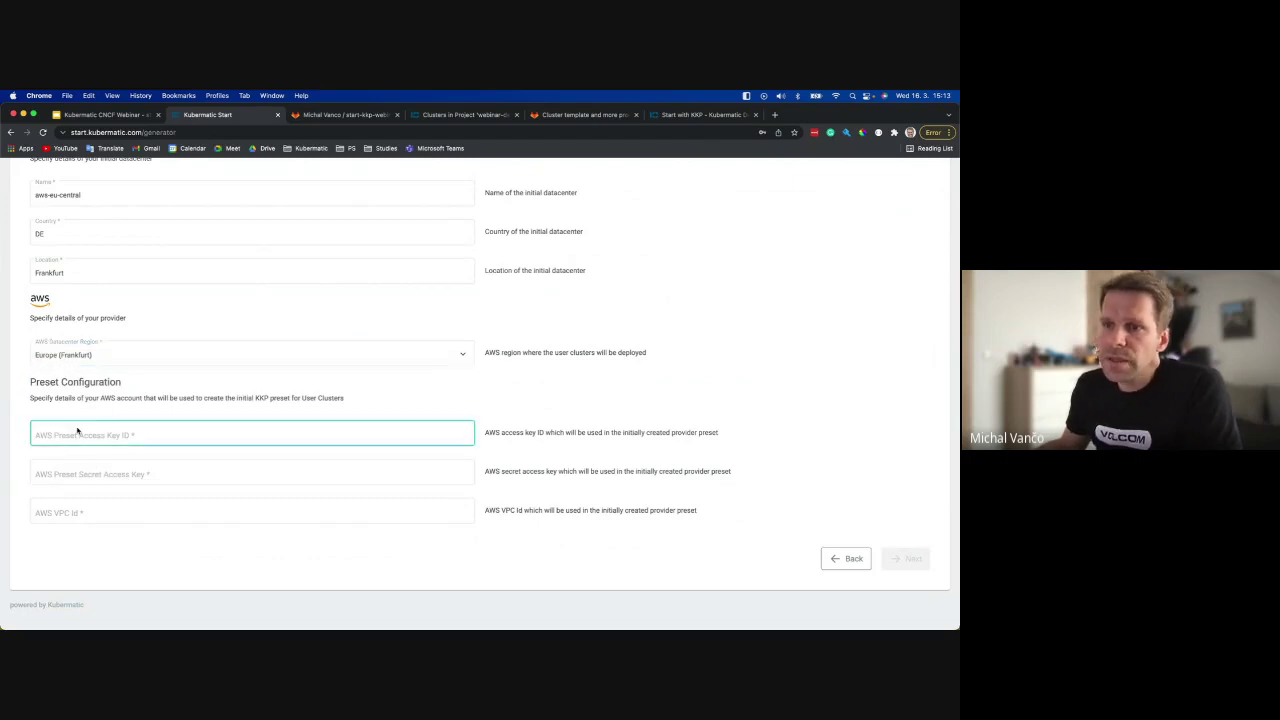
left_click(27, 411)
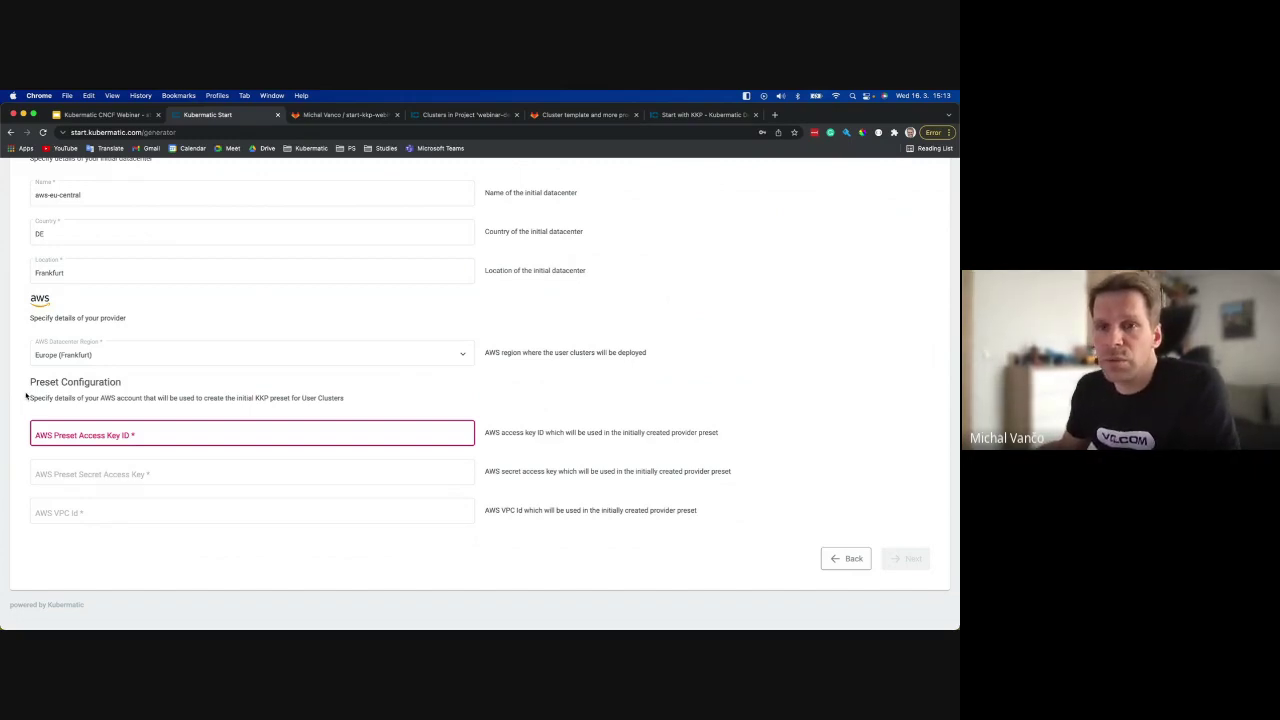
left_click(72, 435)
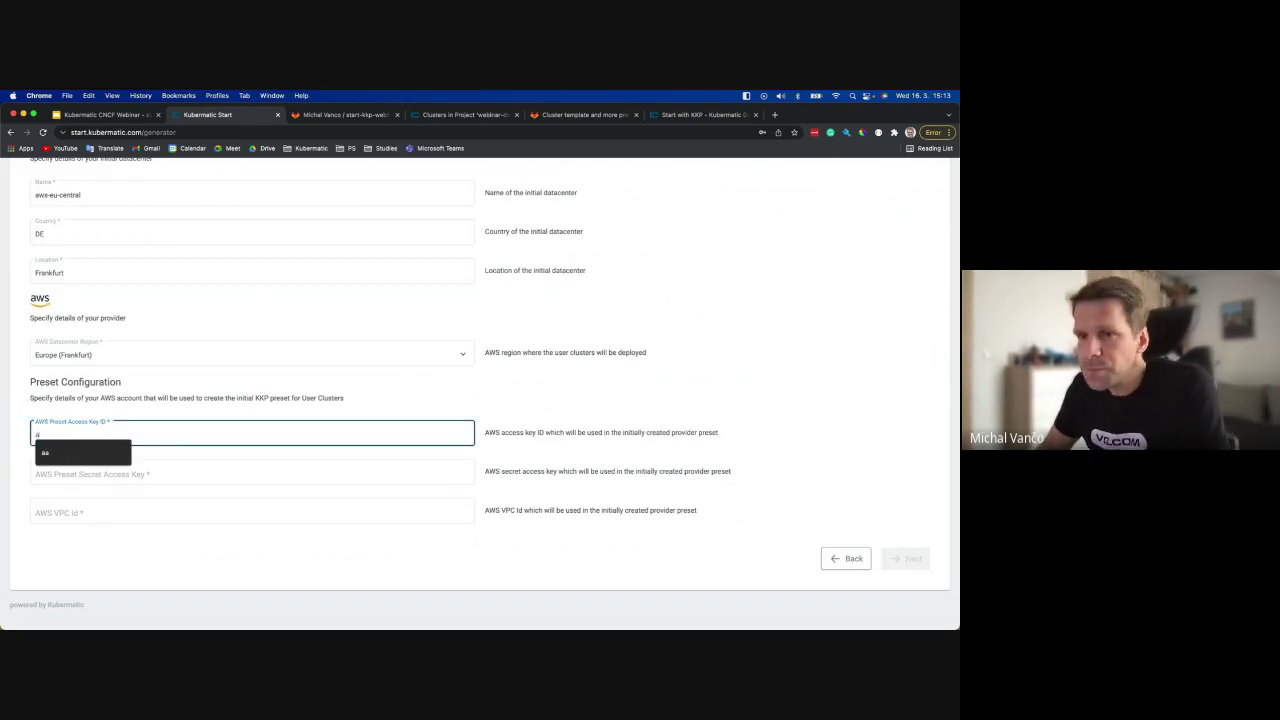
type("aaasadfkjasd")
key("Tab")
type("asd")
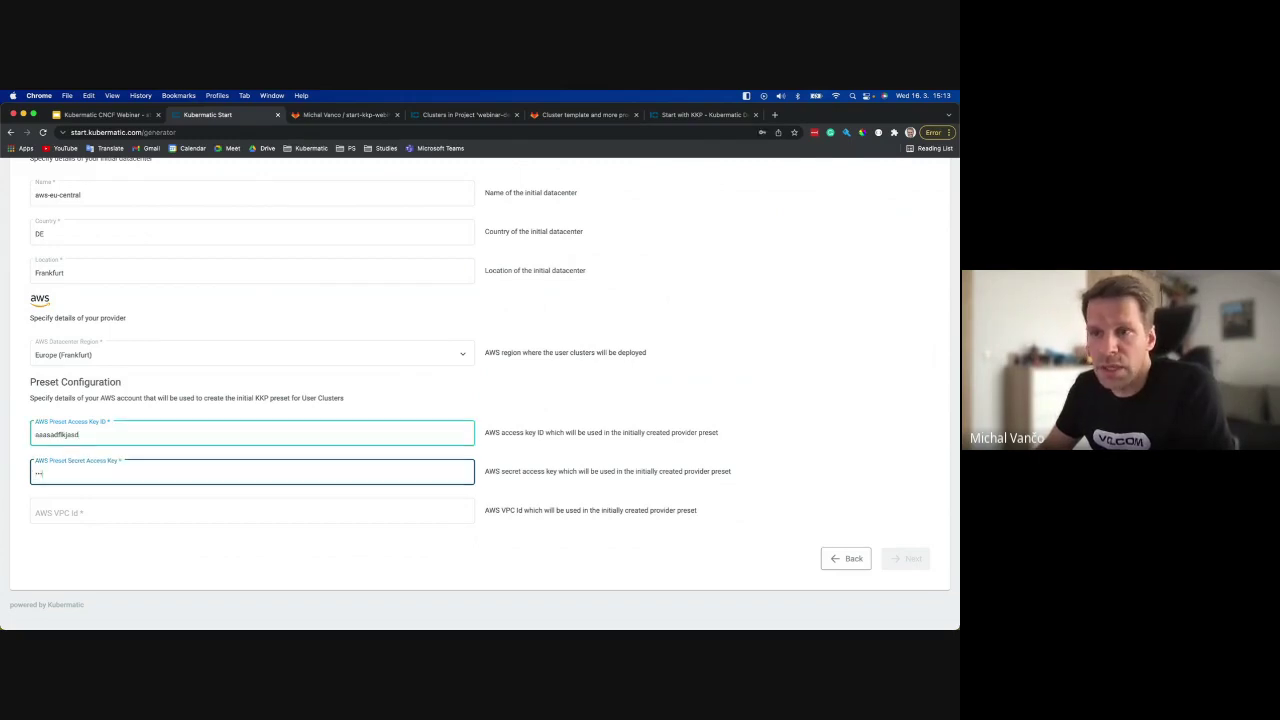
key("Tab")
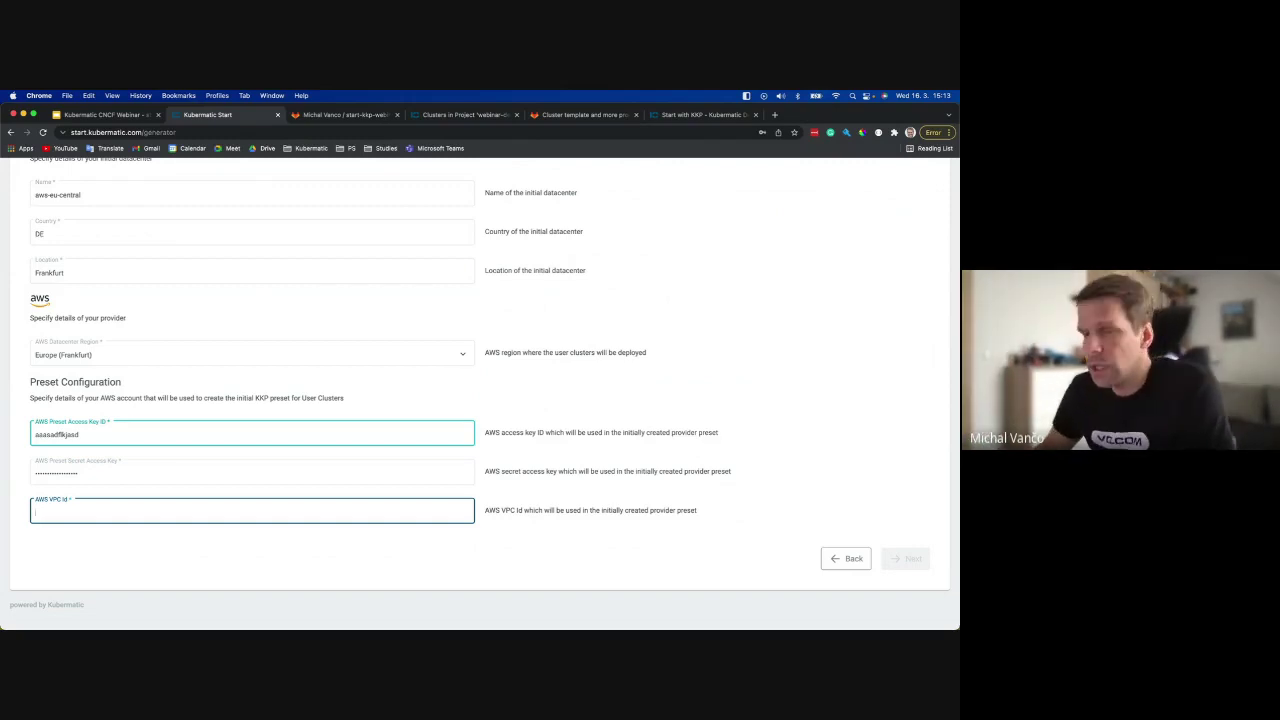
type("vpc-aadflkowerf")
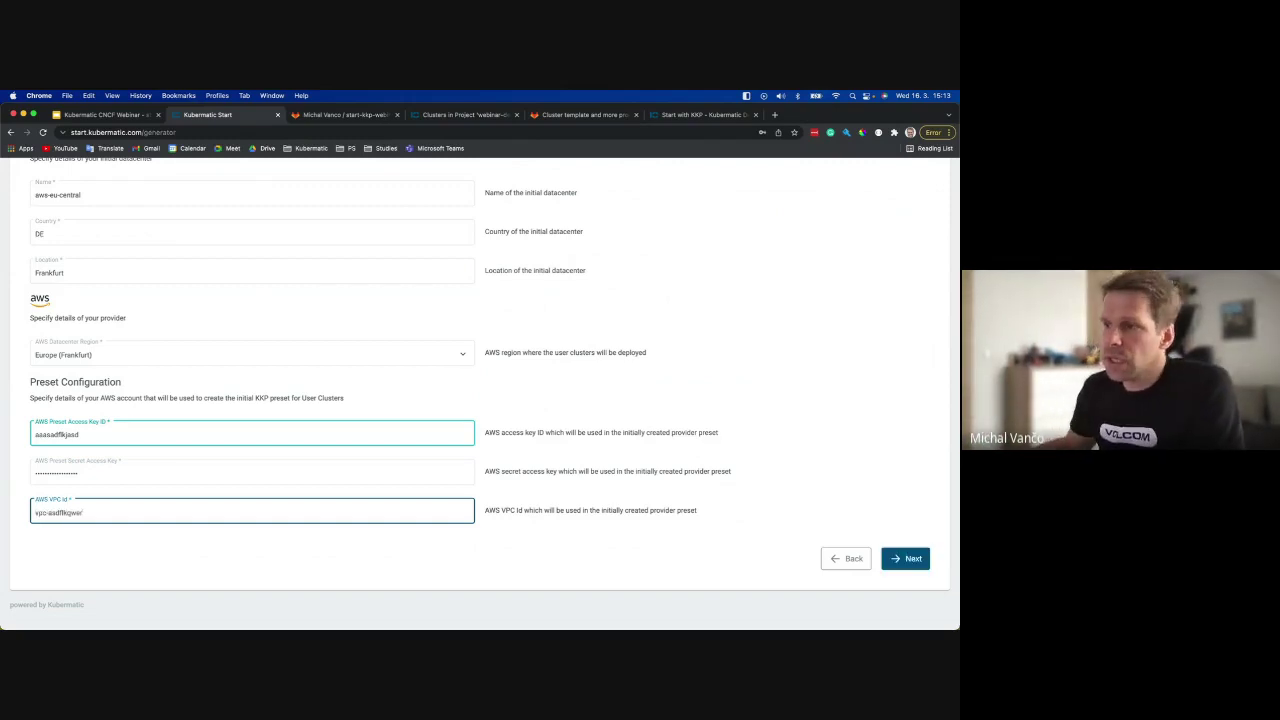
left_click(922, 556)
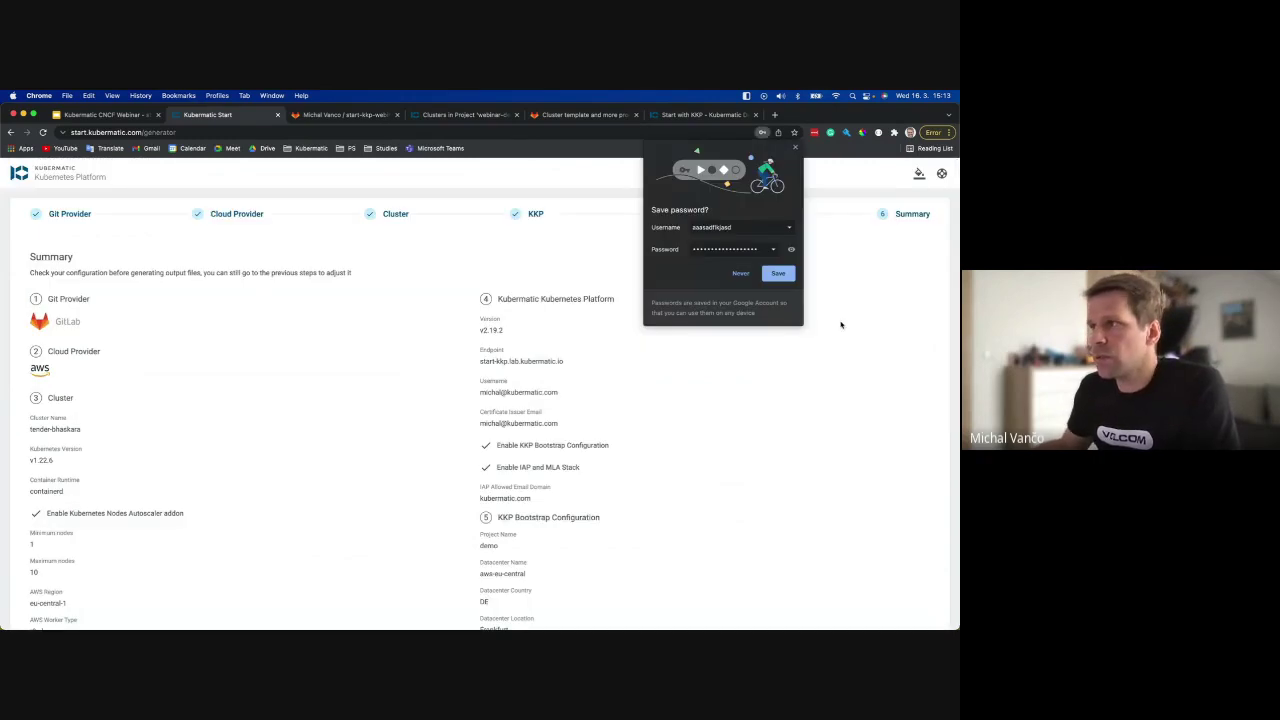
Close Chrome's save-password popup and review the GitLab, AWS, cluster, KKP v2.19.2 and demo project summary.
left_click(797, 148)
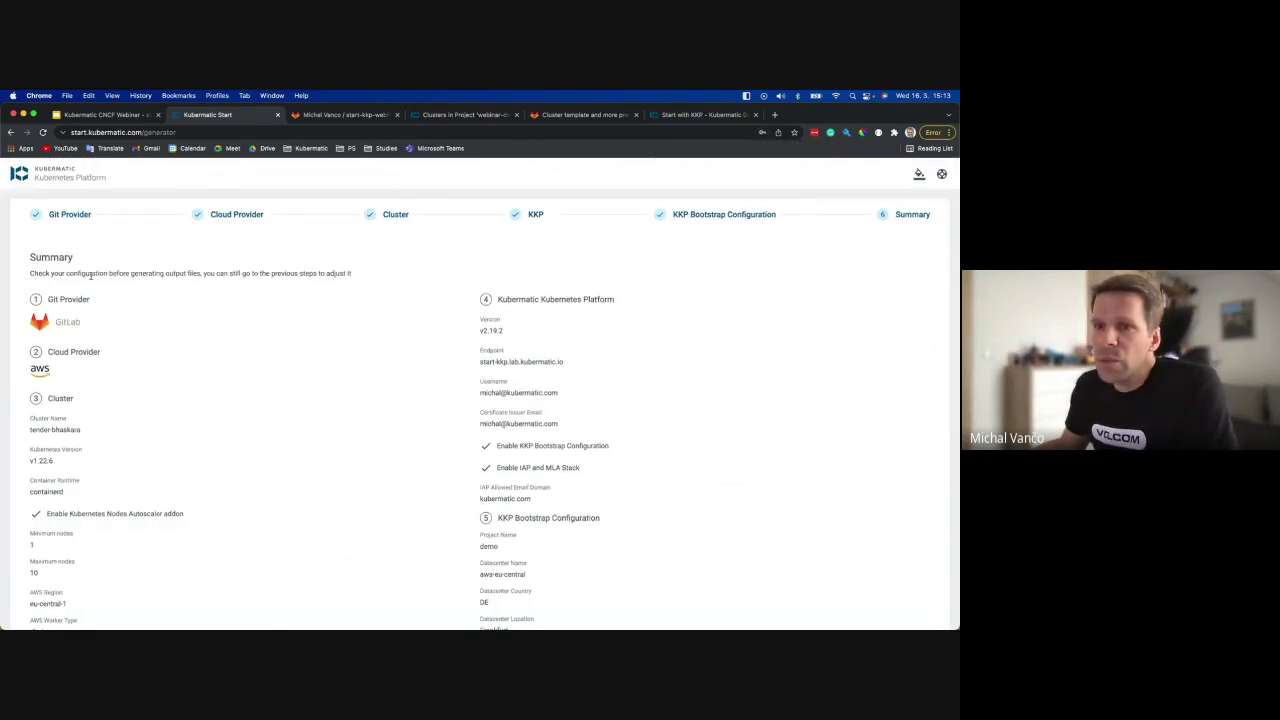
scroll(199, 376, "down", 2)
scroll(197, 371, "up", 1)
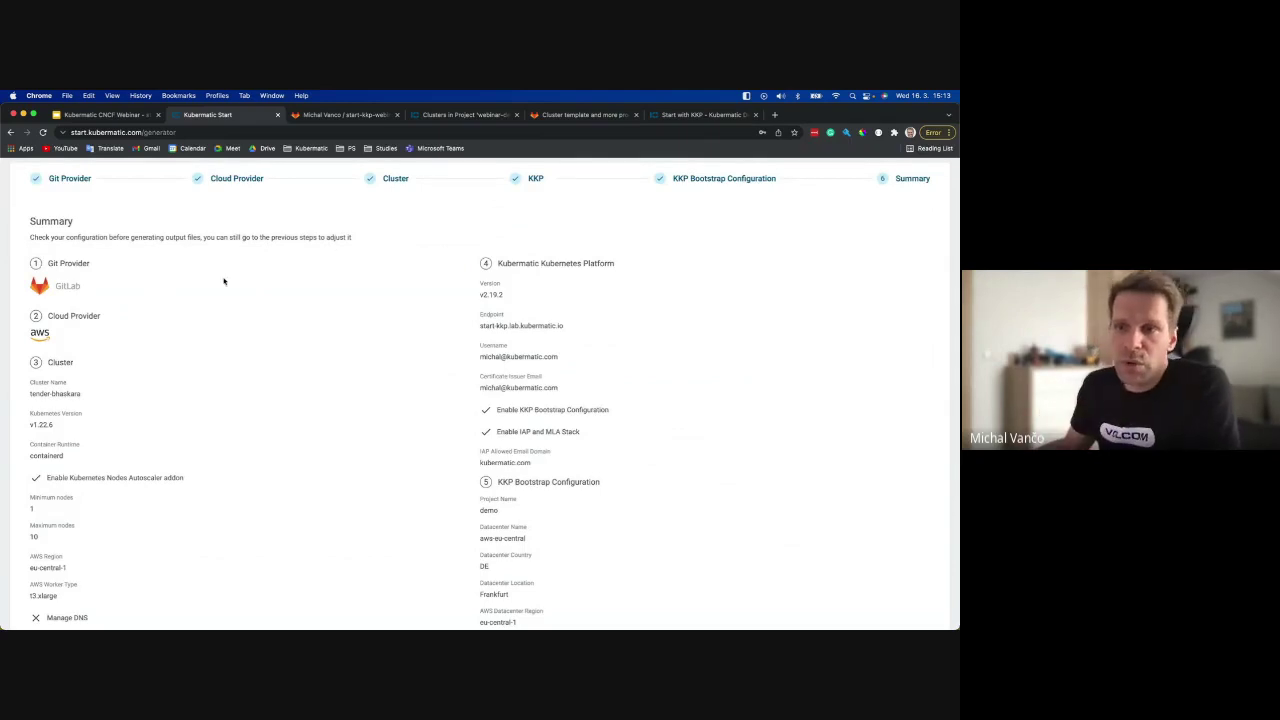
scroll(224, 281, "down", 2)
scroll(200, 289, "up", 2)
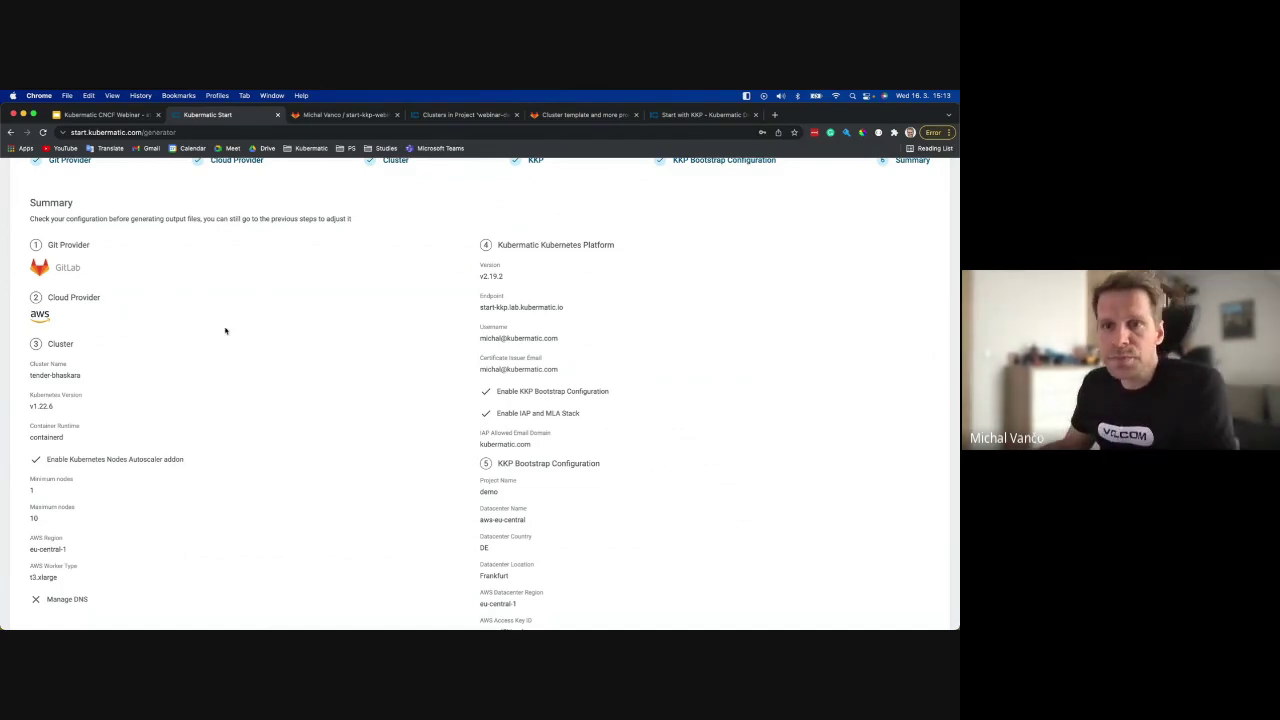
scroll(438, 362, "down", 1)
scroll(438, 362, "down", 2)
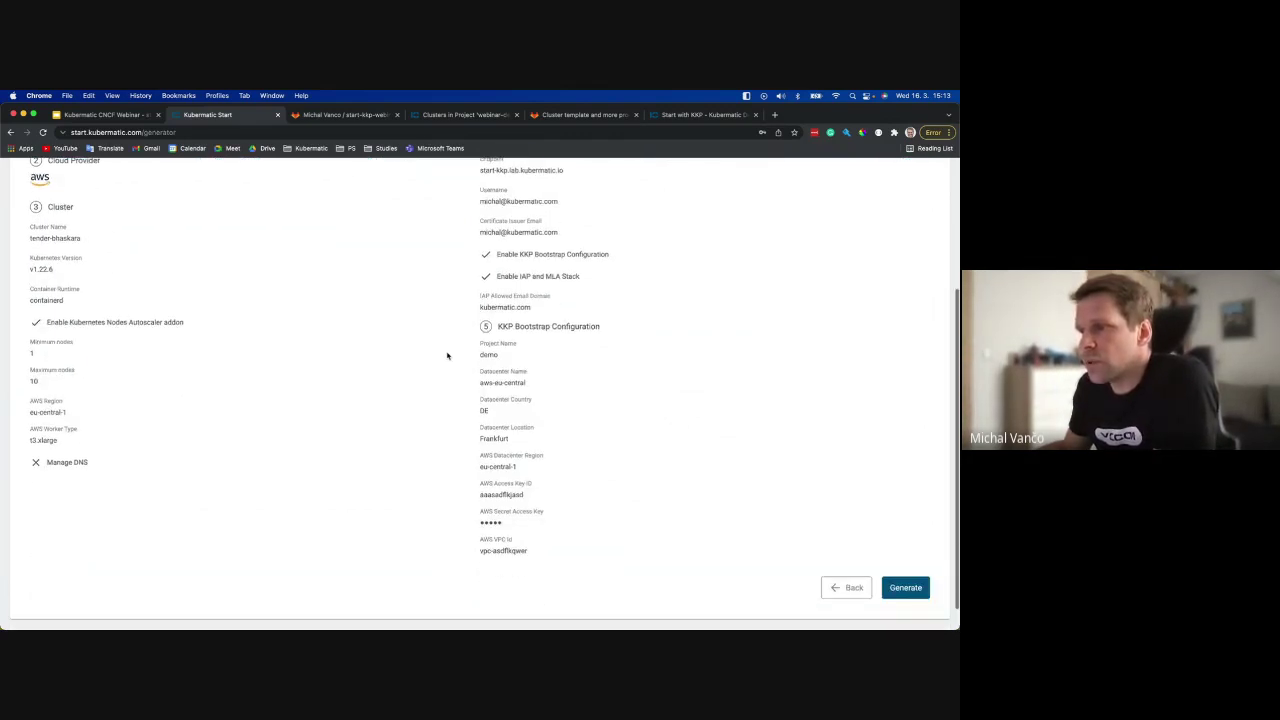
scroll(444, 352, "up", 3)
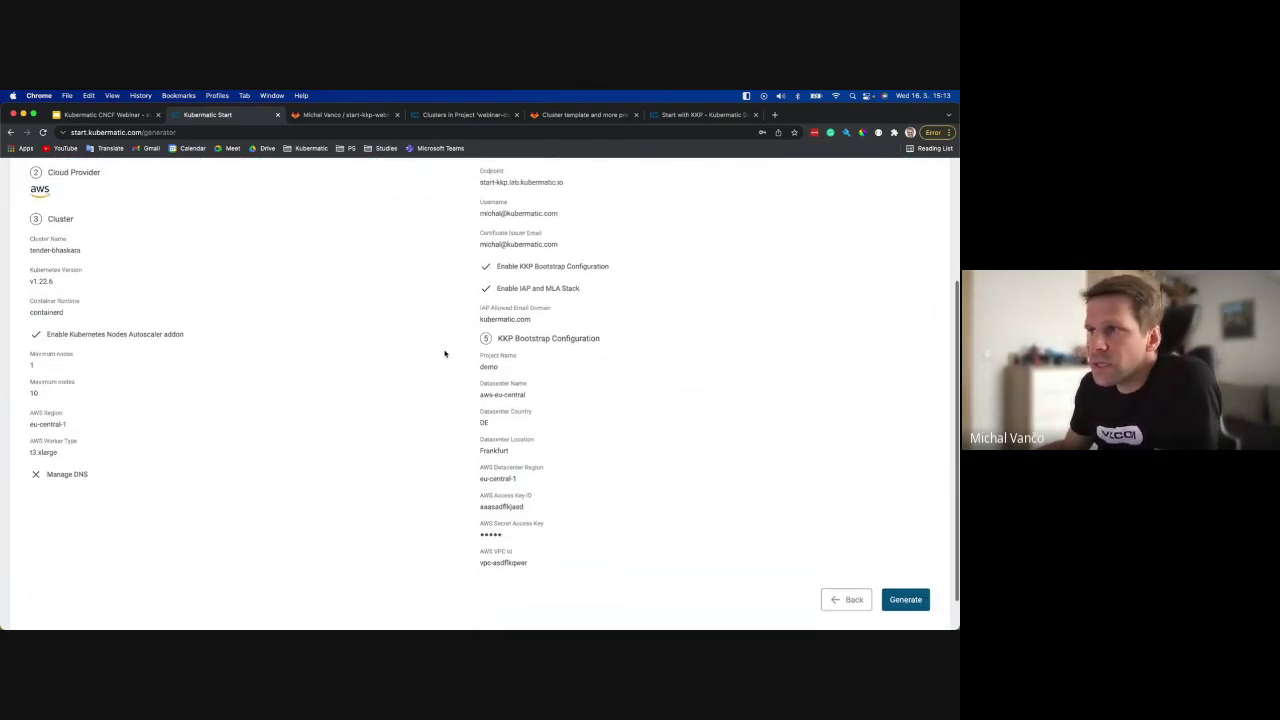
scroll(620, 328, "up", 2)
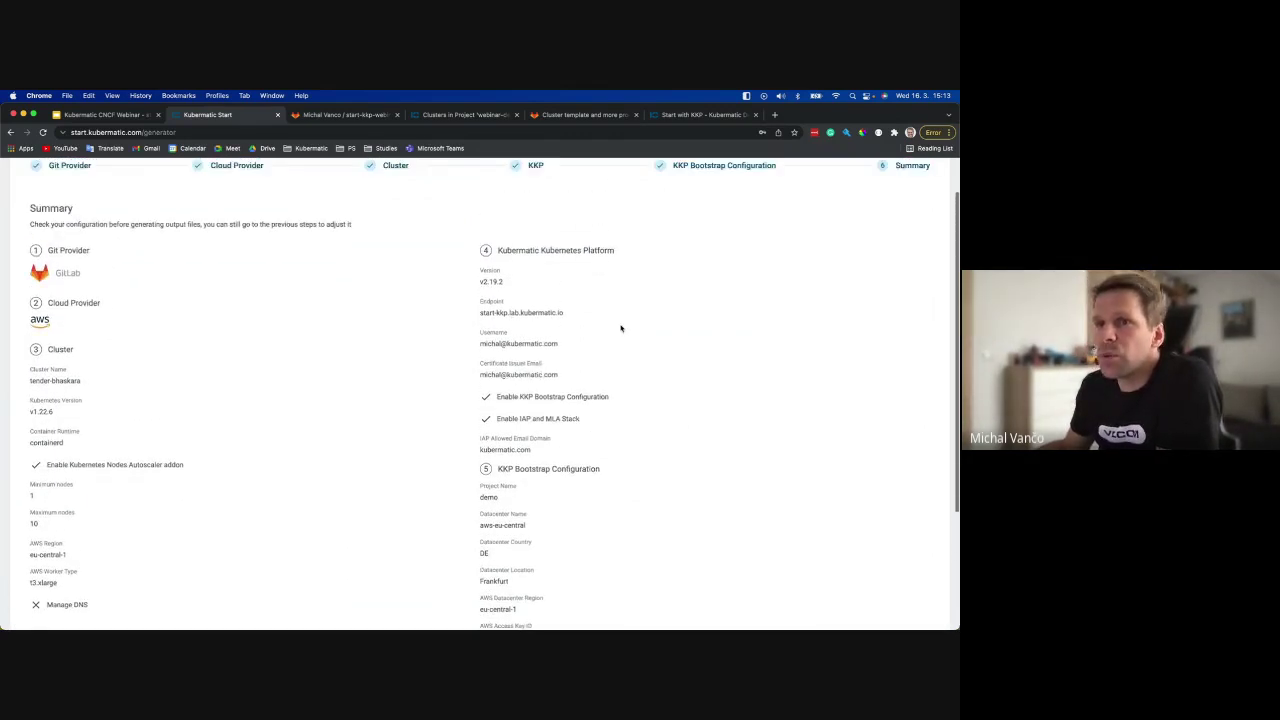
scroll(864, 392, "down", 4)
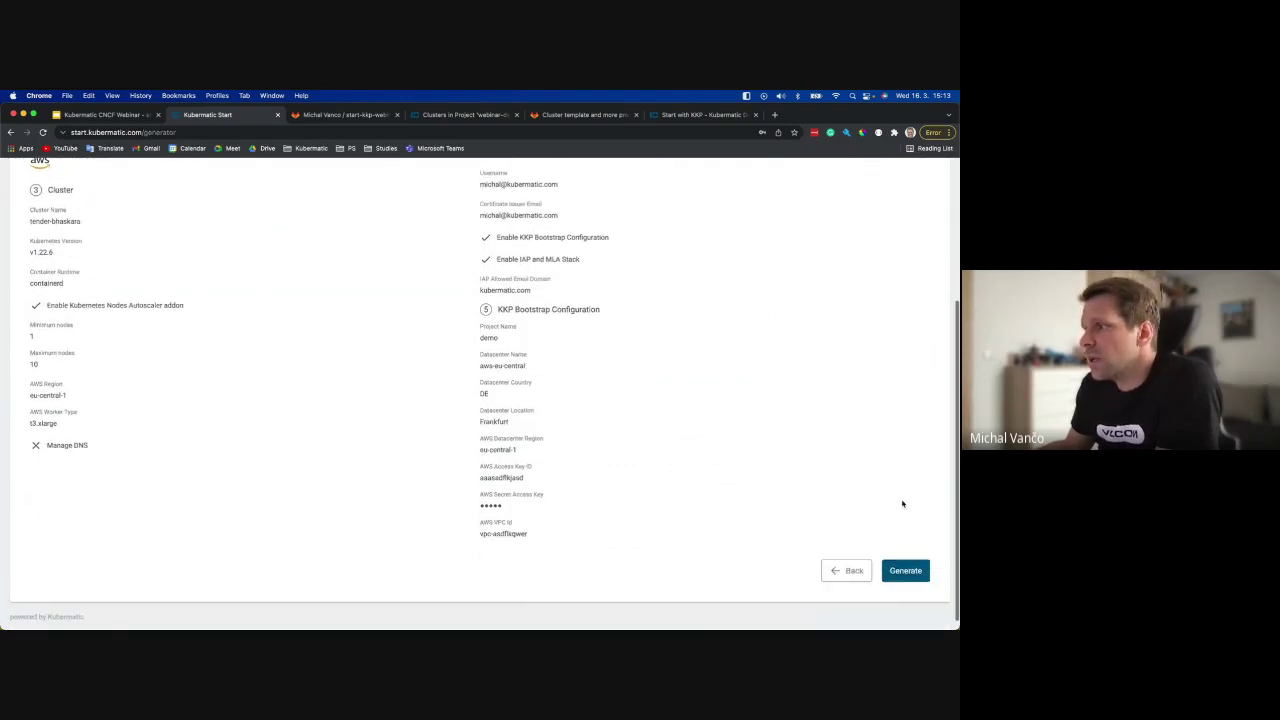
Generate the KKP bundle, decline LastPass, and extract kkp-generated-bundle (4).zip into Downloads.
left_click(908, 572)
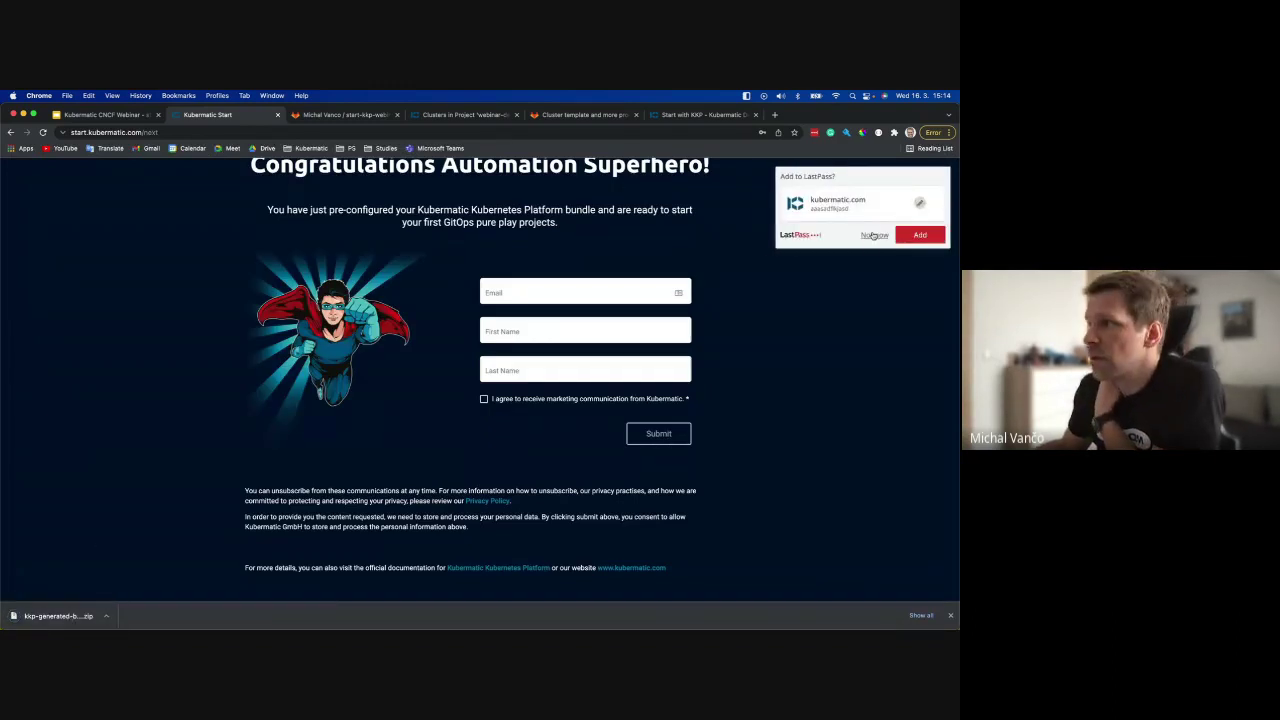
left_click(871, 235)
scroll(779, 297, "up", 2)
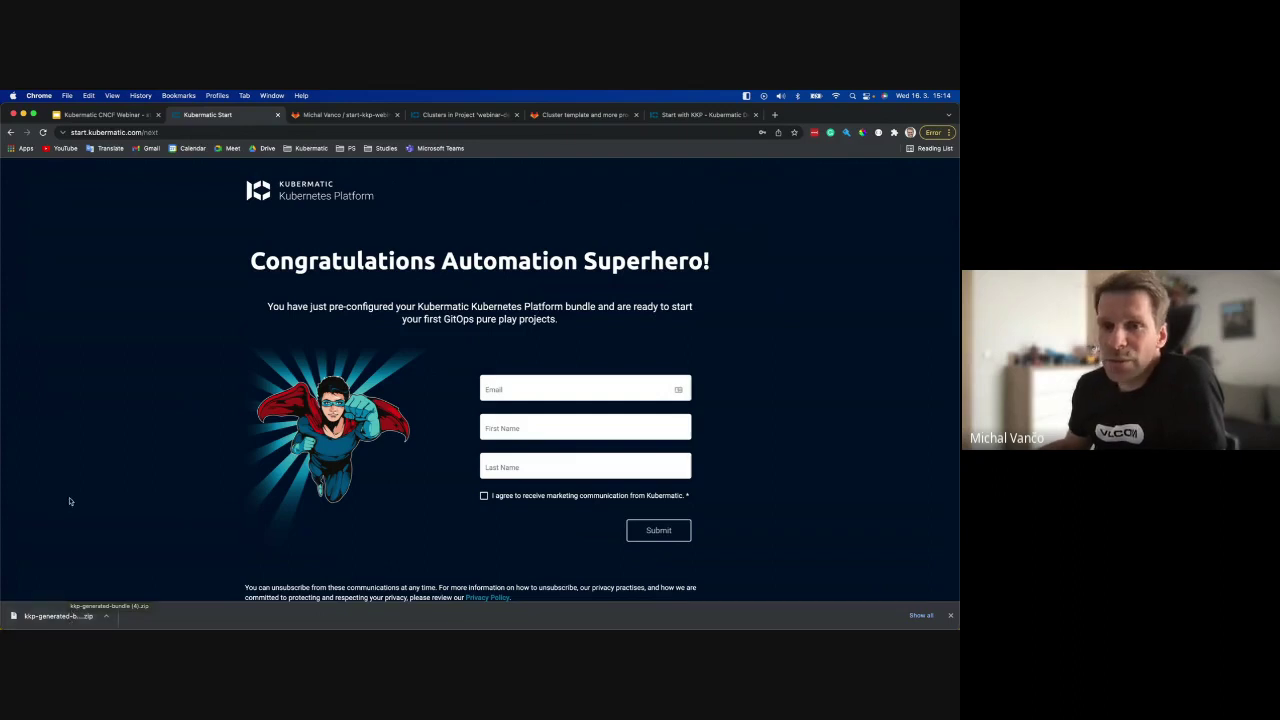
left_click(69, 614)
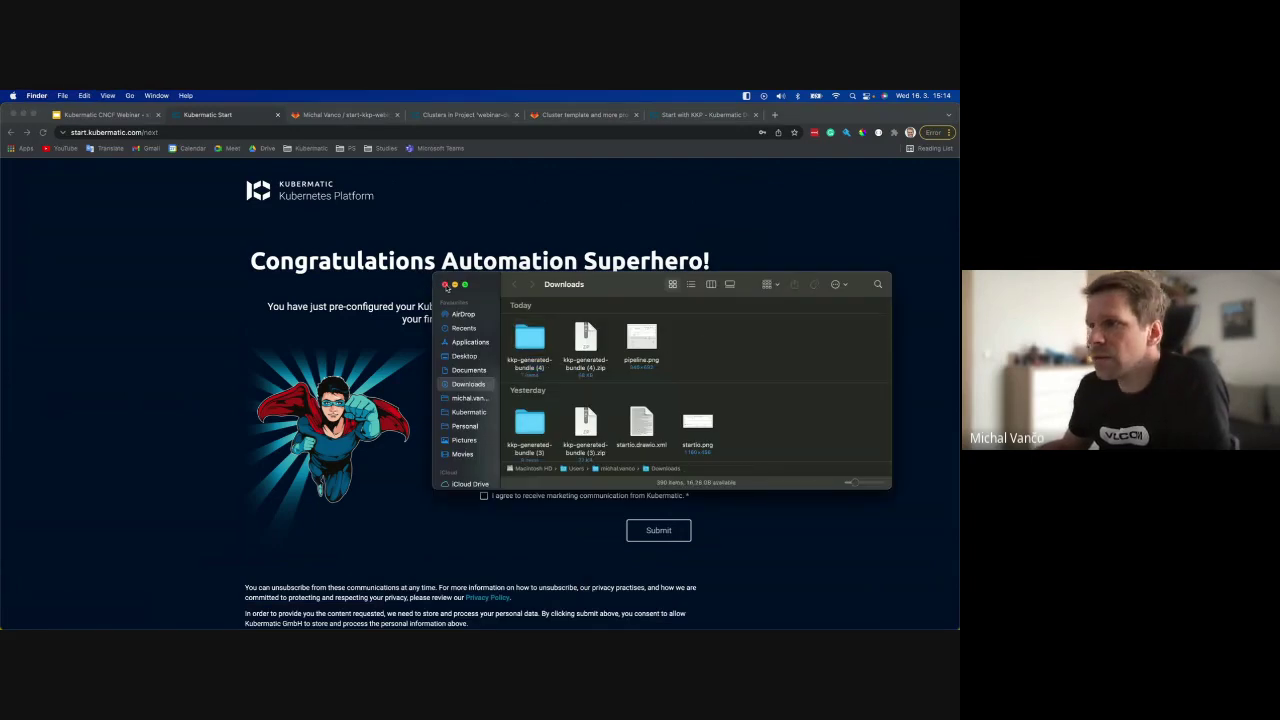
left_click(445, 285)
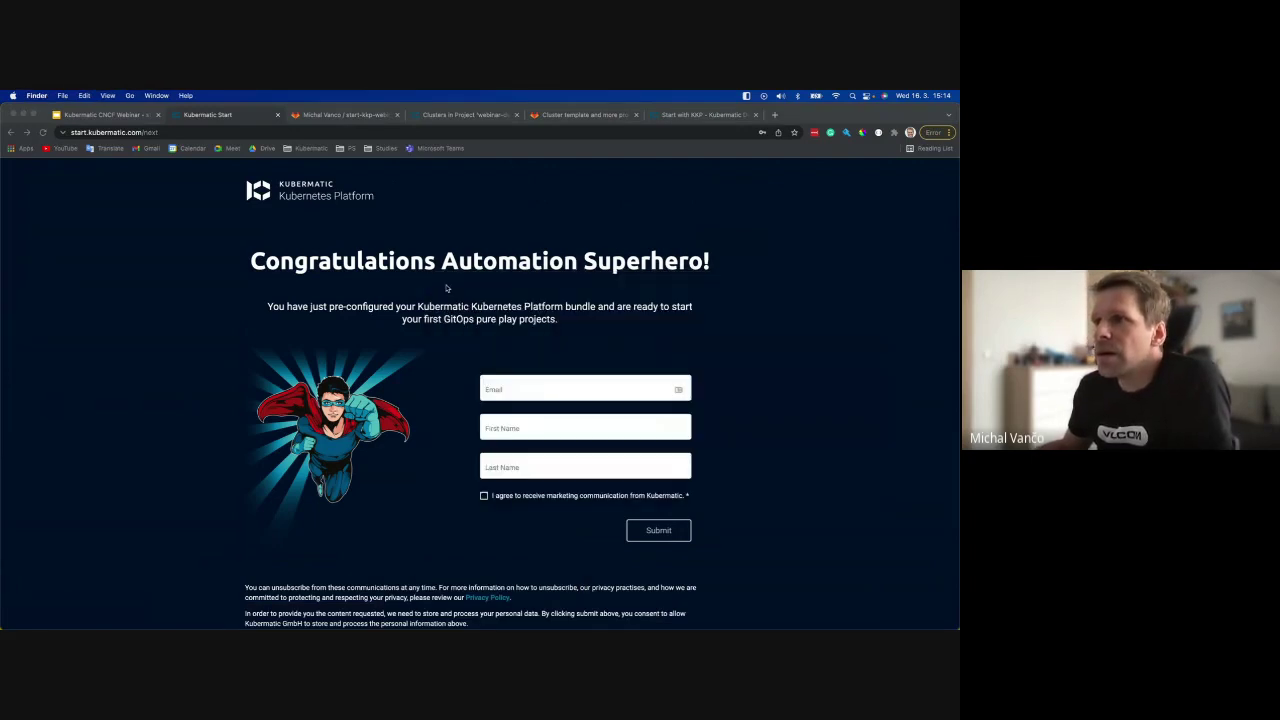
Switch to the start-kkp-webinar-demo GitLab repository and open its .gitlab-ci.yml.
left_click(321, 116)
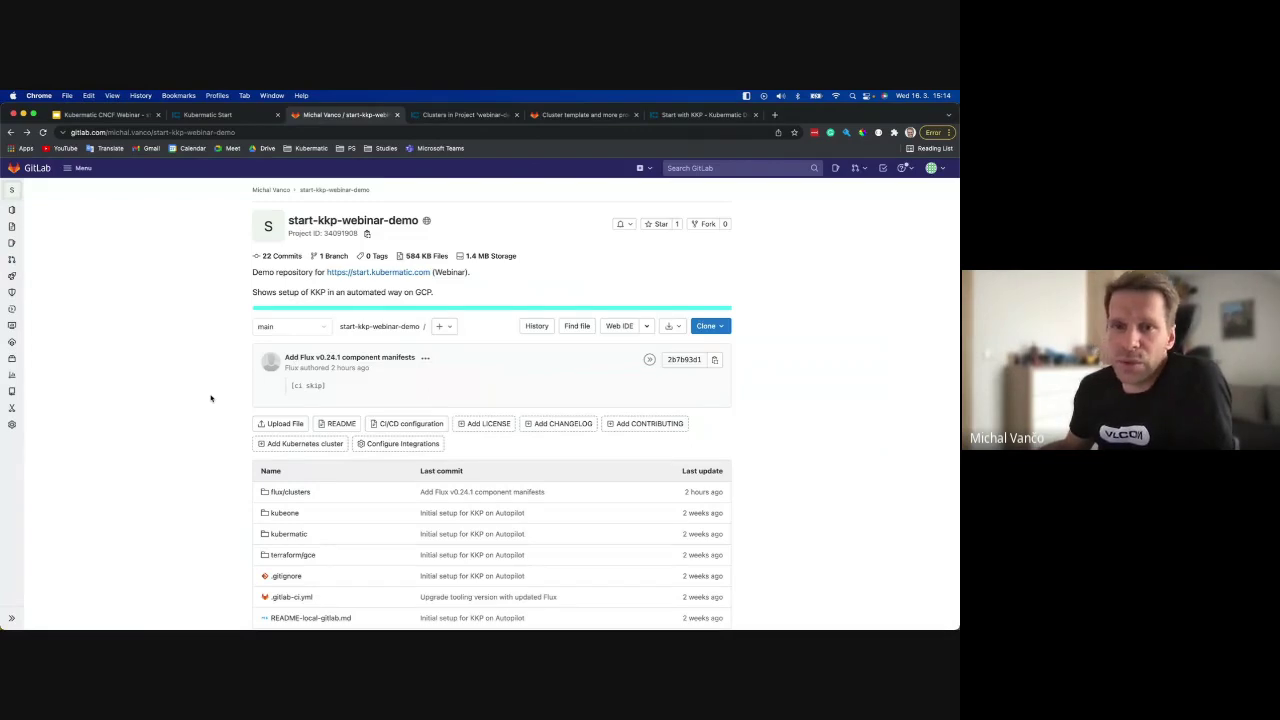
scroll(210, 398, "down", 2)
scroll(194, 371, "up", 2)
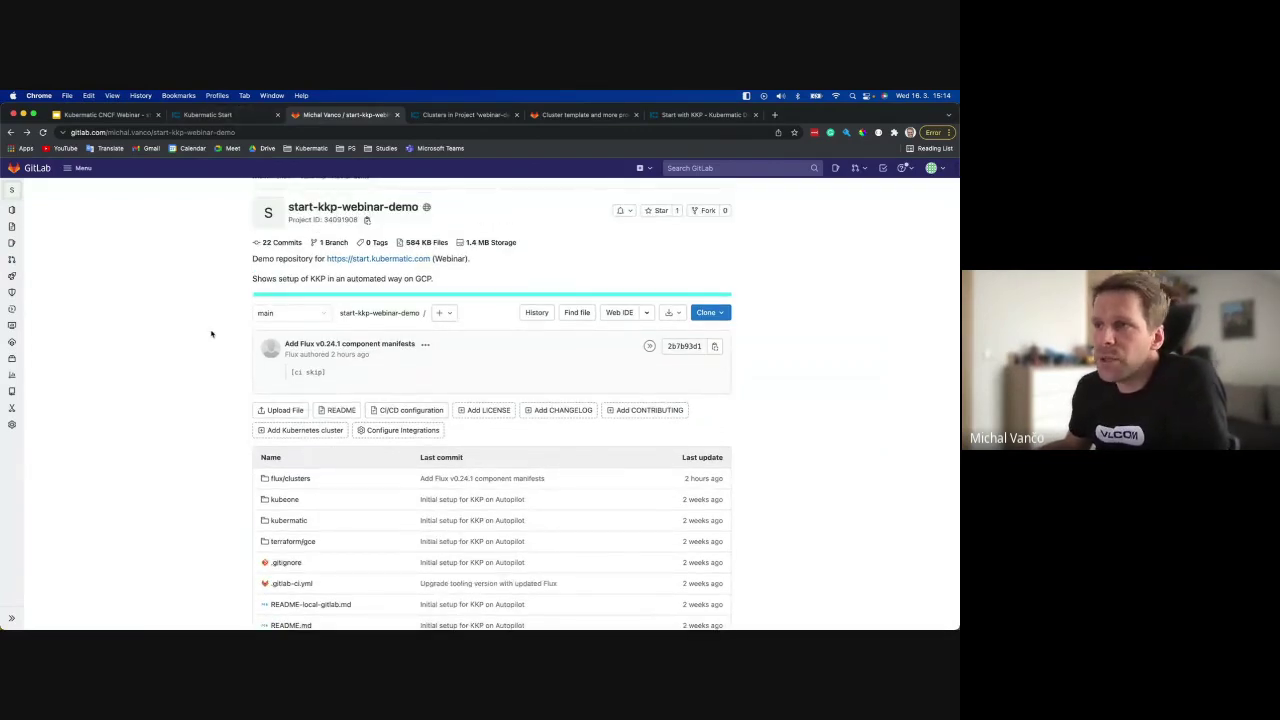
scroll(212, 358, "up", 1)
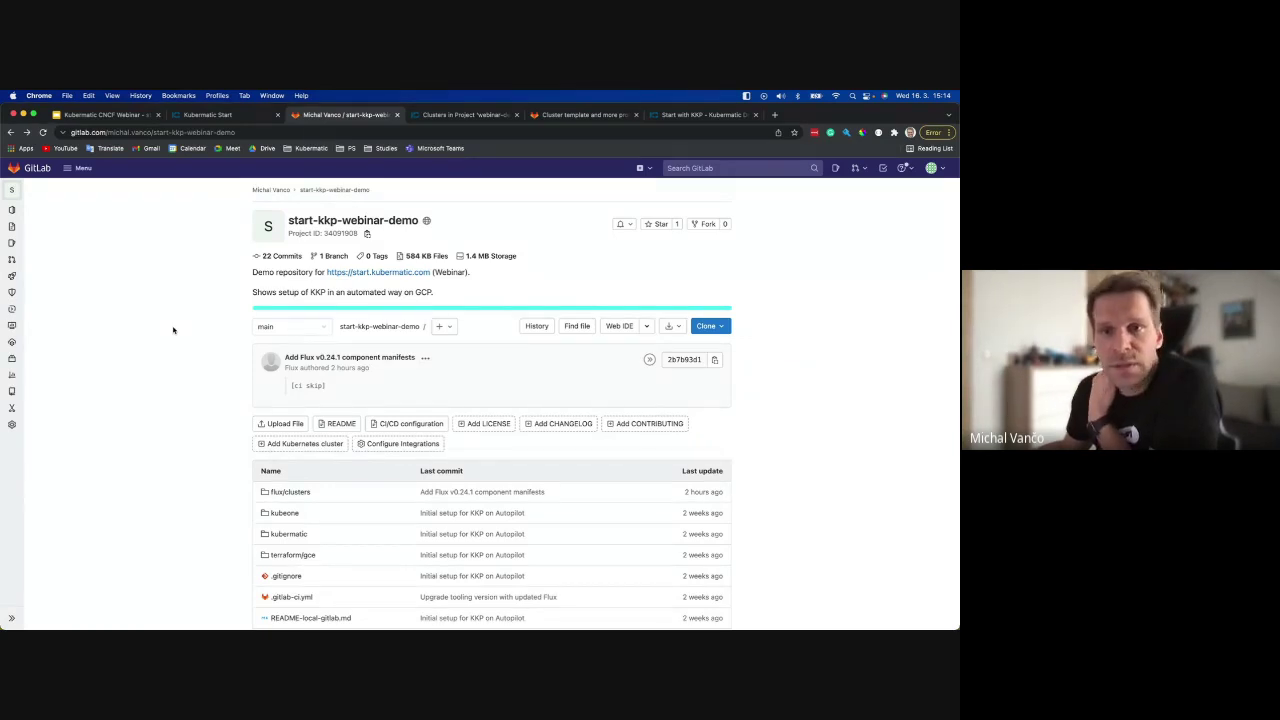
scroll(191, 352, "down", 5)
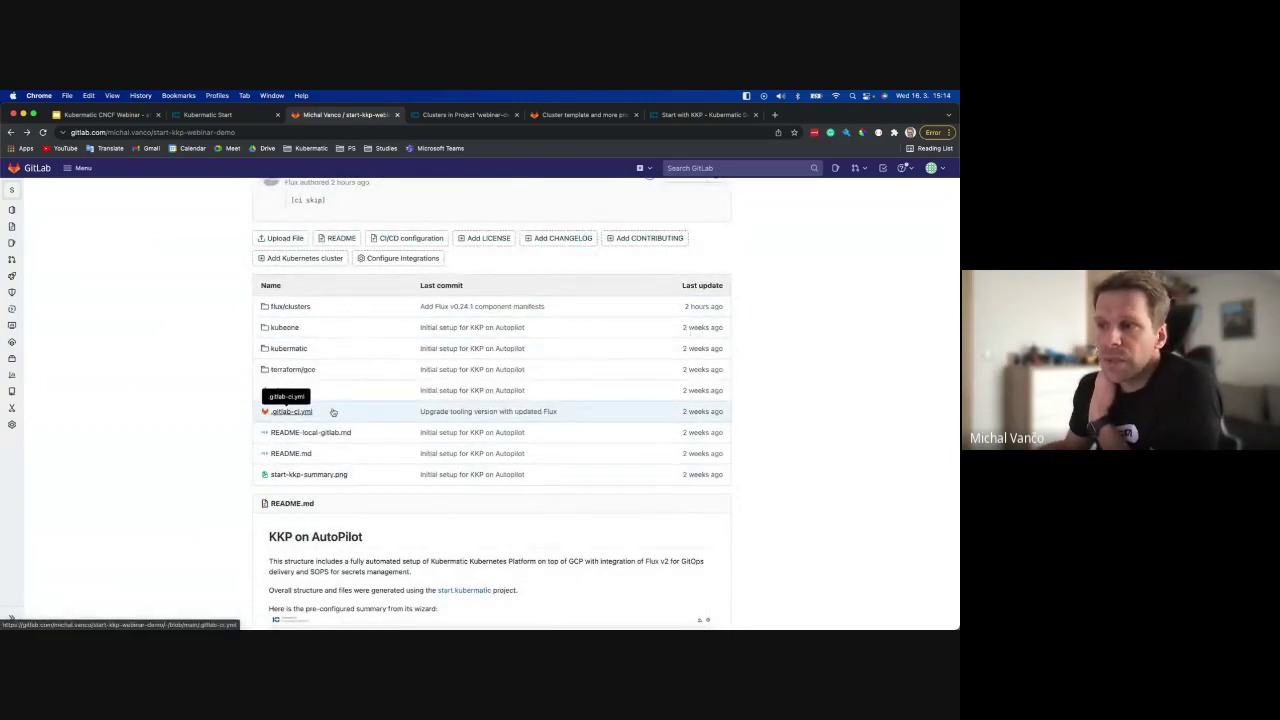
left_click(283, 412)
Scroll .gitlab-ci.yml from tf-validate to the flux-bootstrap job, then open CI/CD Pipelines.
scroll(254, 327, "down", 3)
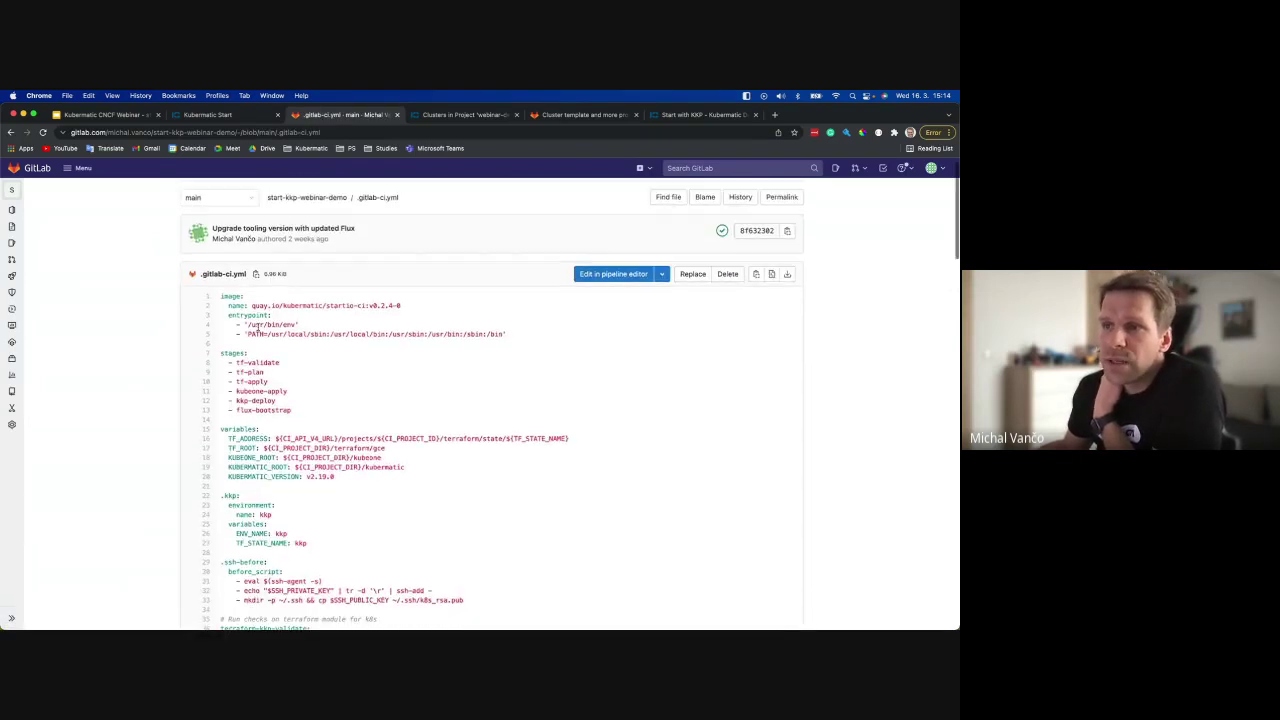
scroll(265, 377, "down", 20)
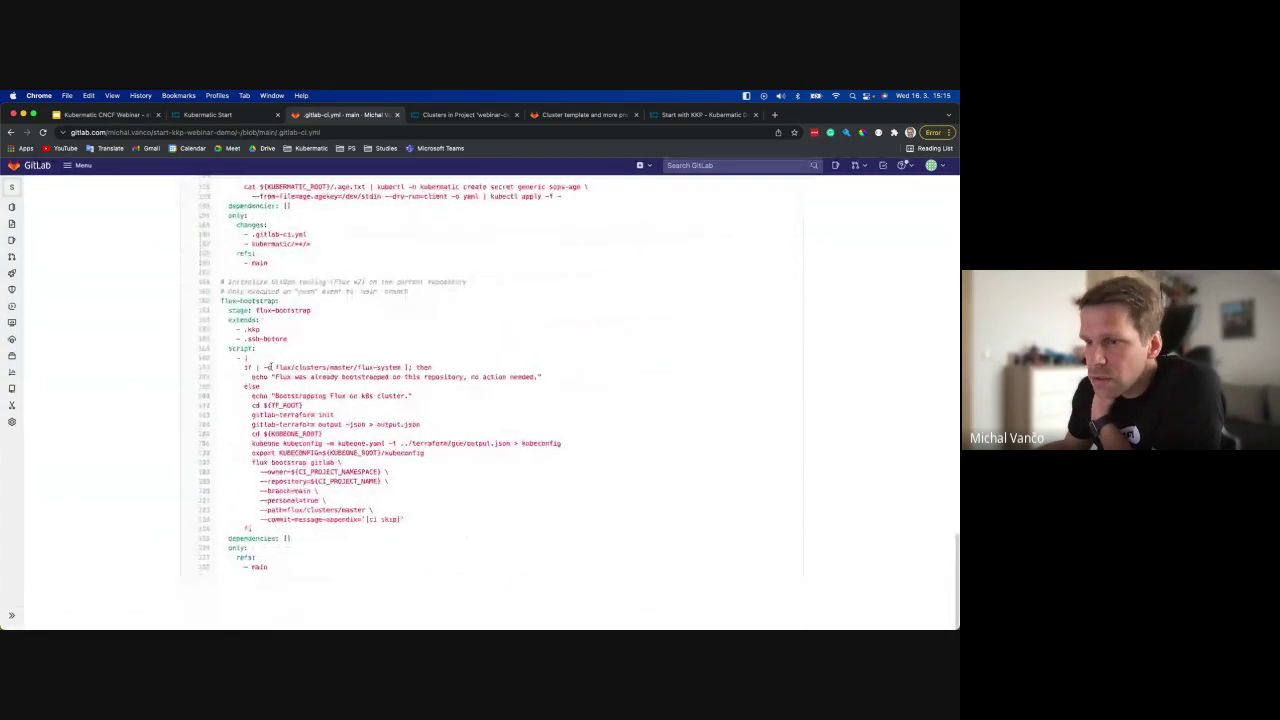
scroll(269, 366, "up", 10)
scroll(269, 366, "up", 15)
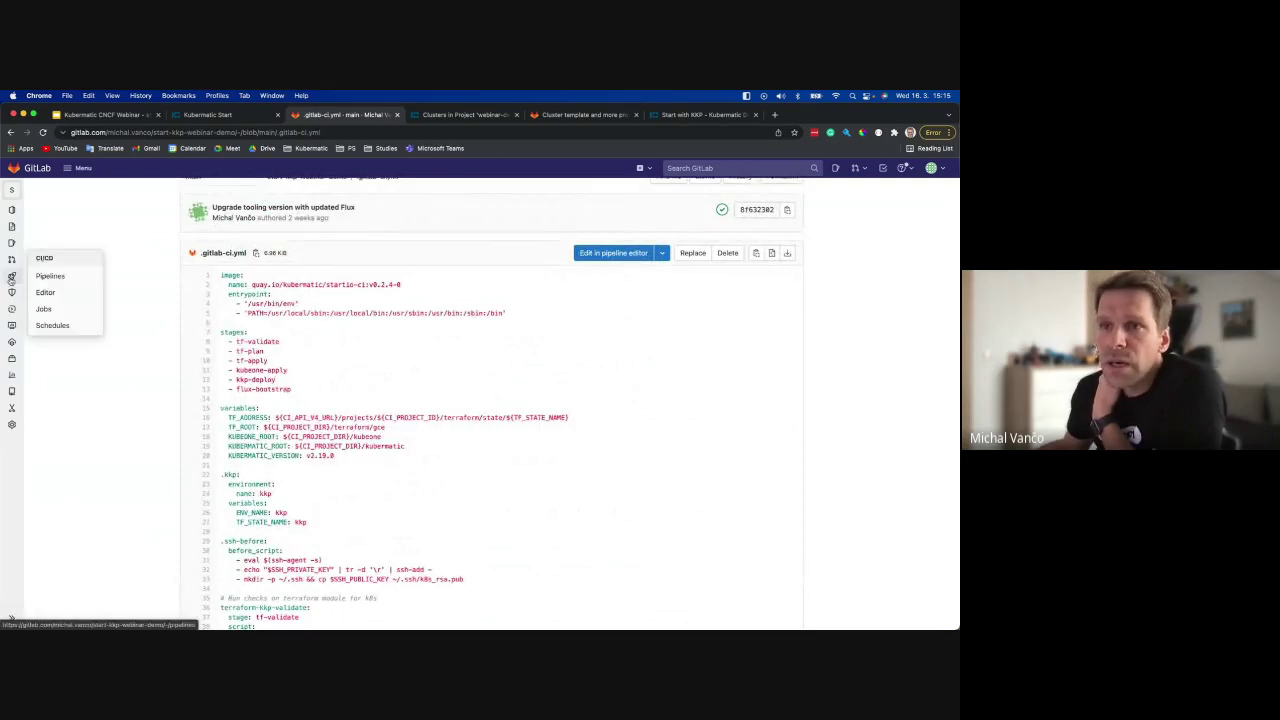
left_click(58, 277)
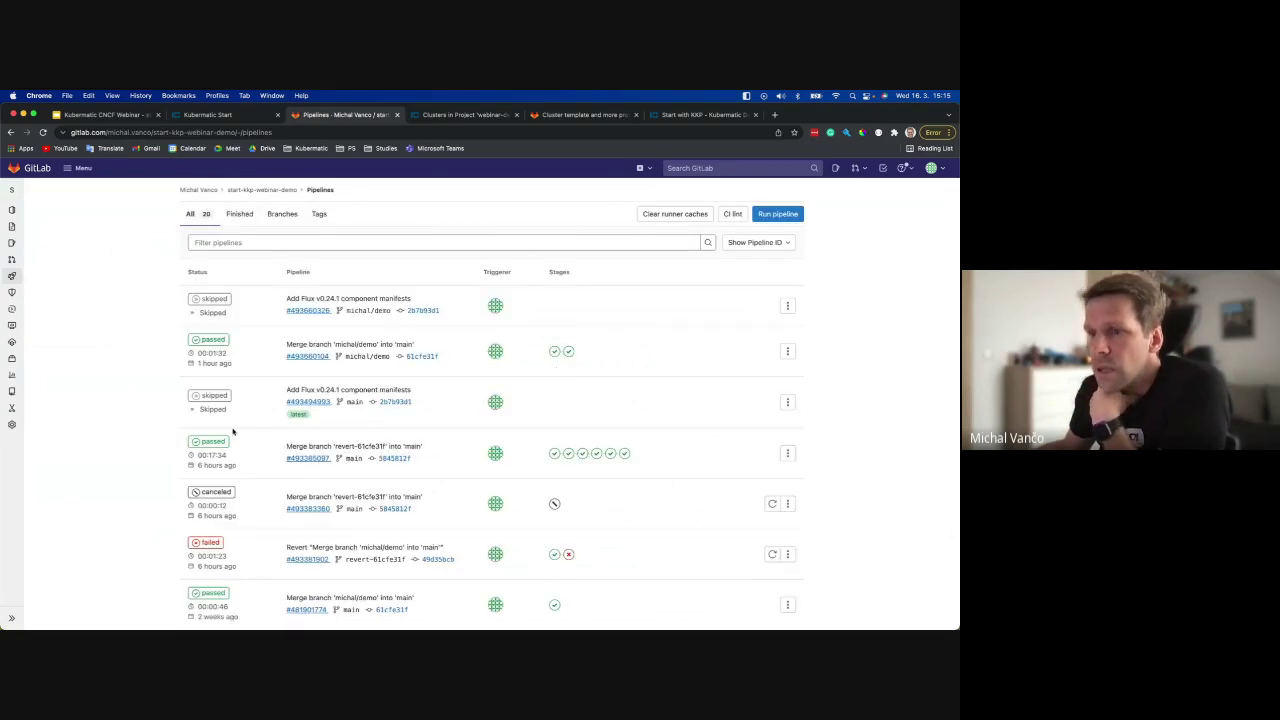
Inspect passed pipeline #493385097's six green jobs, terraform-kkp-validate through flux-bootstrap.
left_click(213, 442)
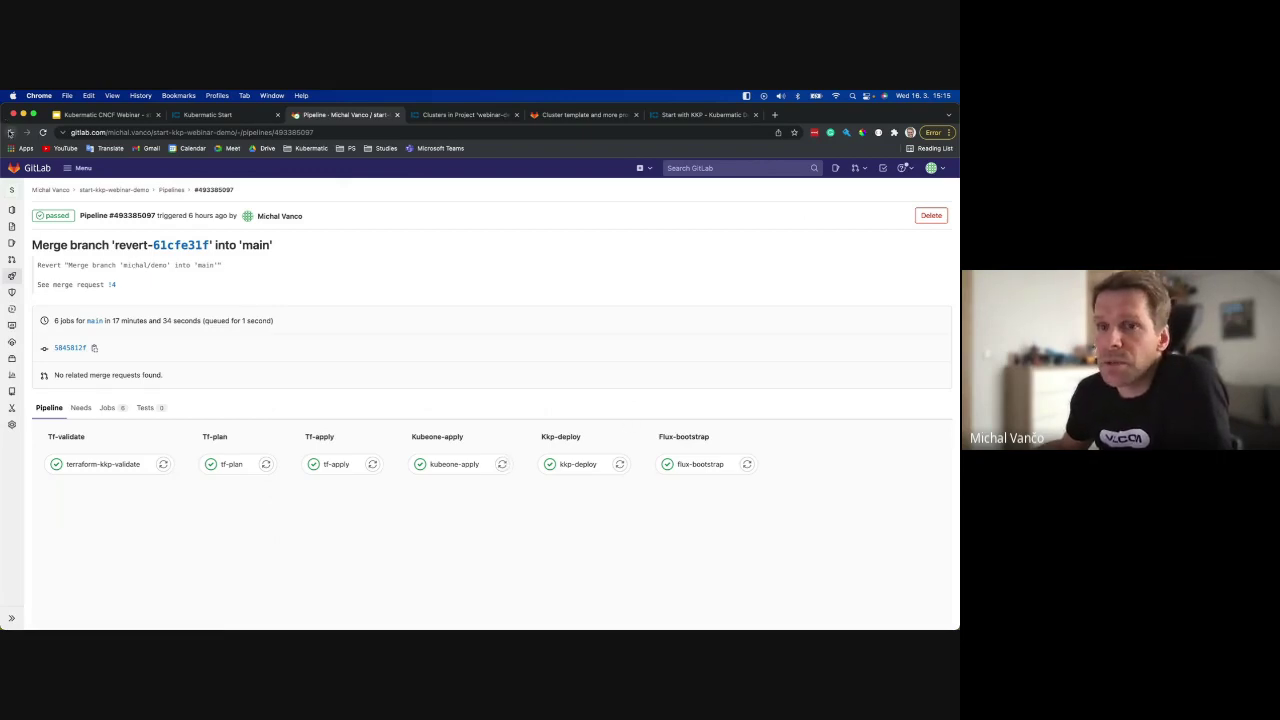
left_click(12, 189)
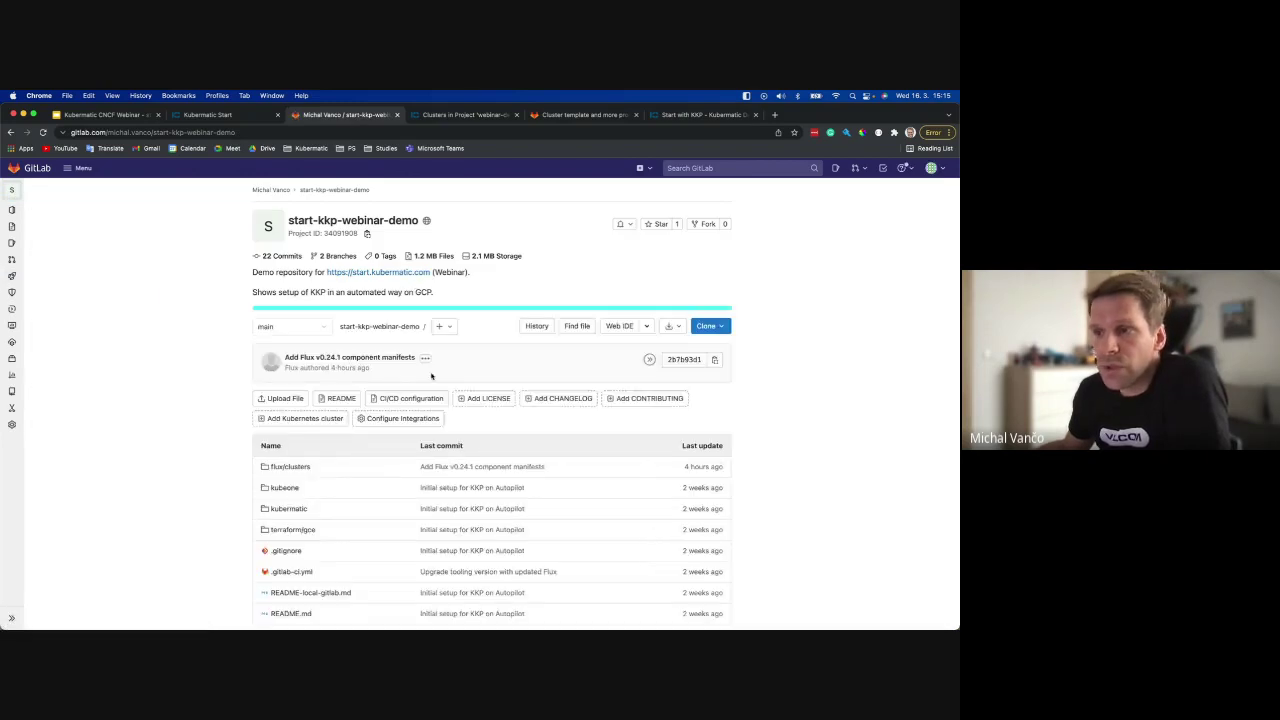
View kubeone/kubeone.yaml, then go back and open the kubermatic folder.
scroll(425, 372, "down", 2)
left_click(284, 399)
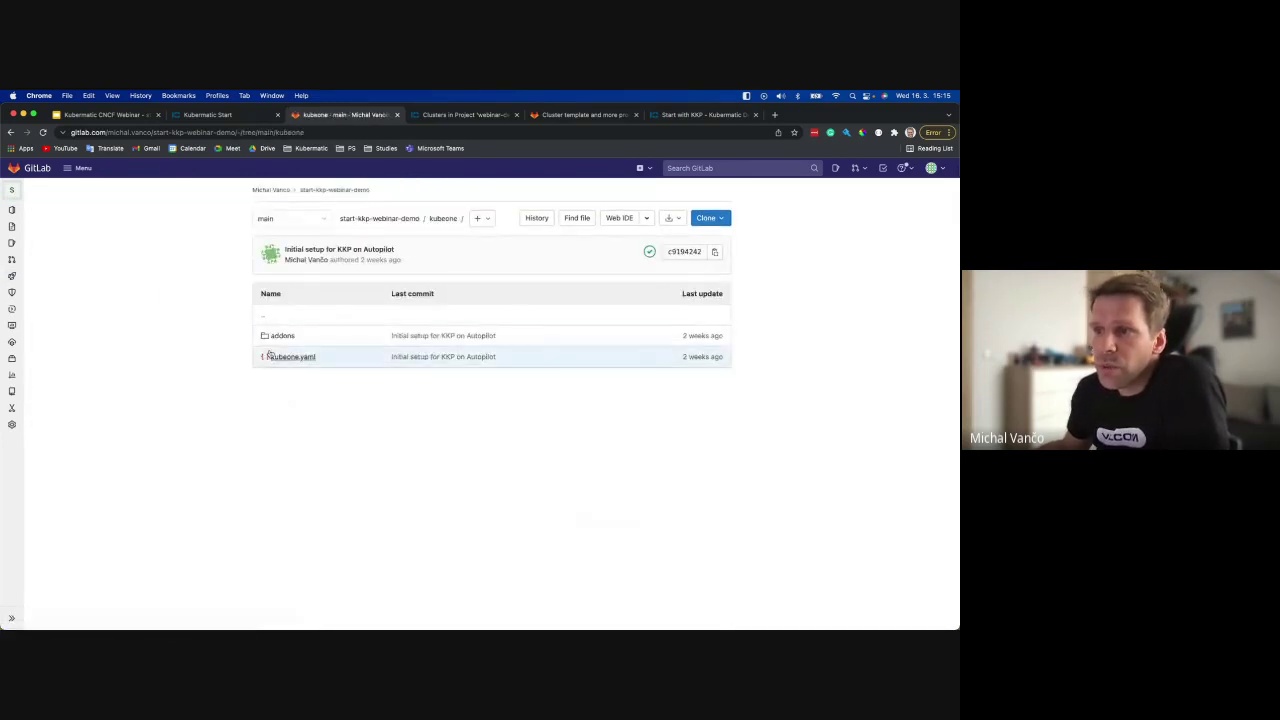
left_click(290, 358)
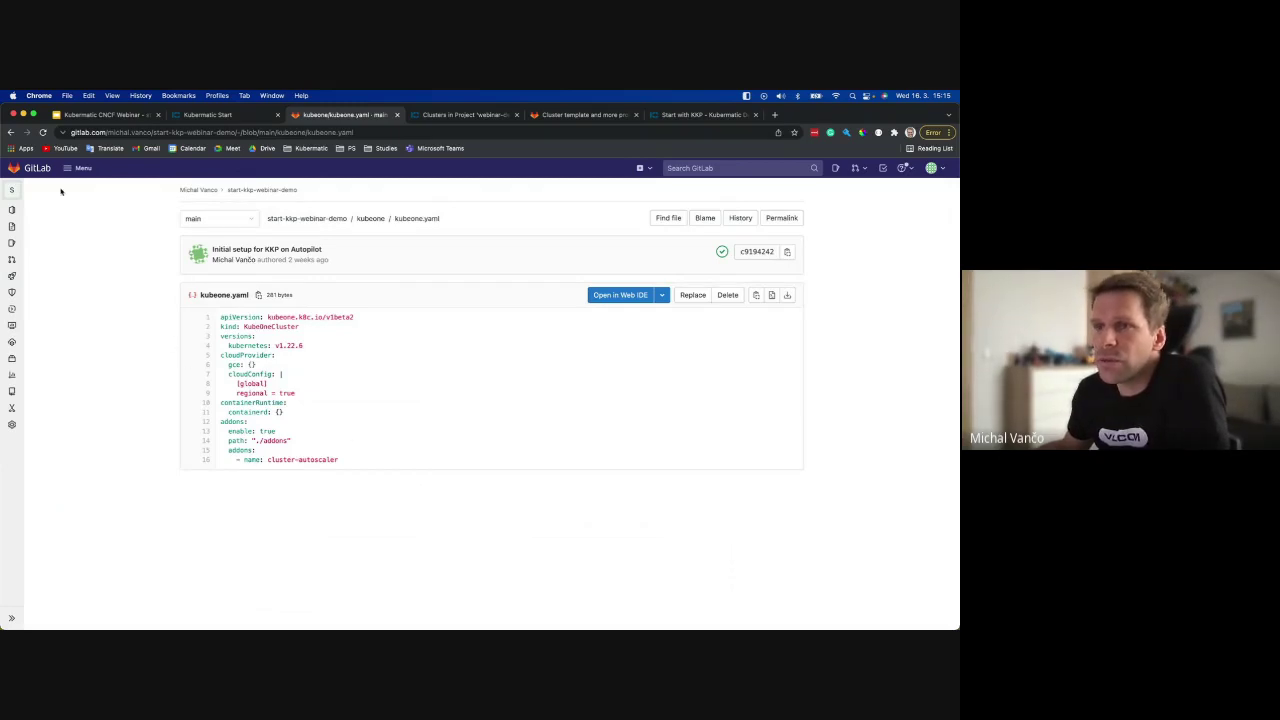
left_click(11, 132)
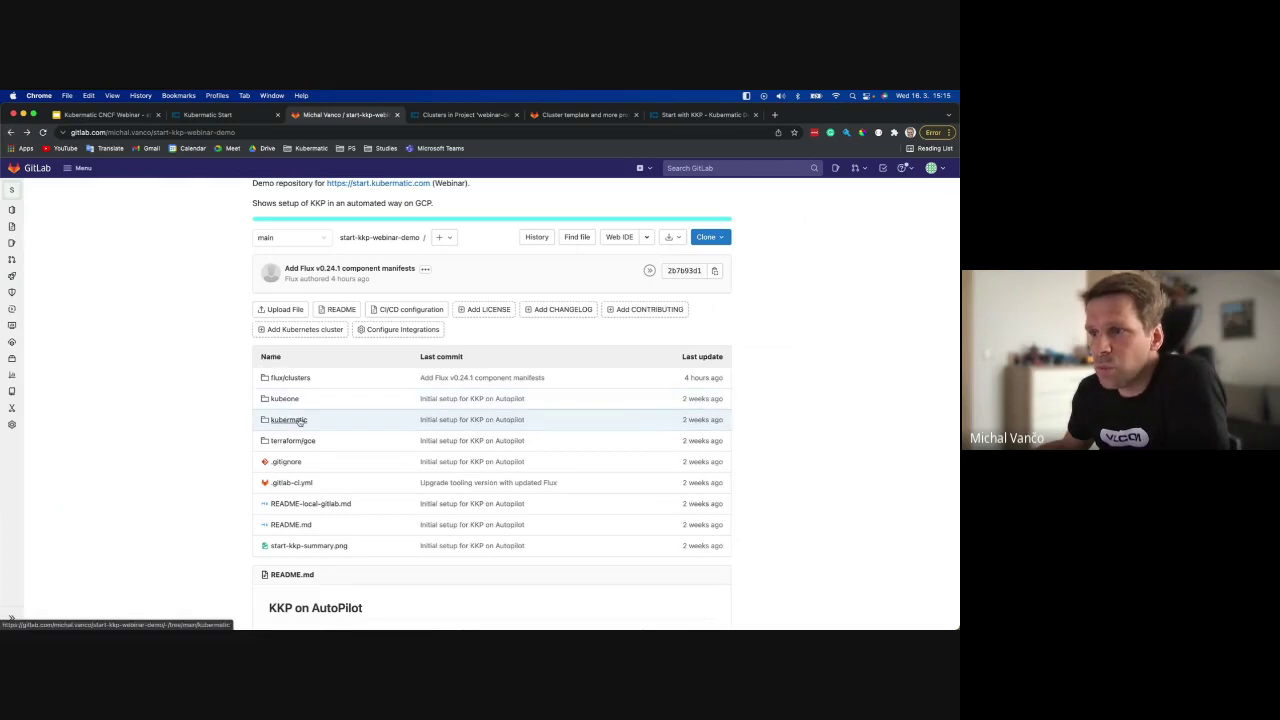
left_click(288, 419)
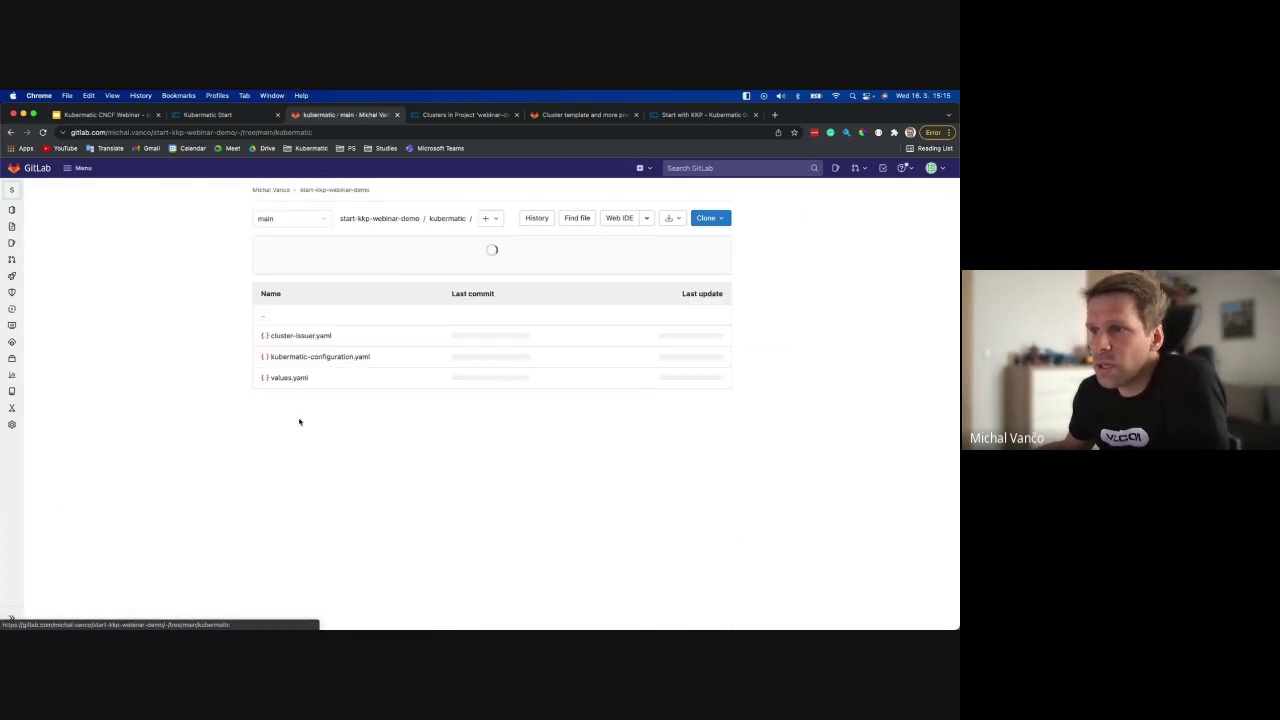
Open kubermatic-configuration.yaml and highlight the start-kkp-demo.lab.kubermatic.io domain value.
left_click(318, 357)
scroll(383, 417, "down", 2)
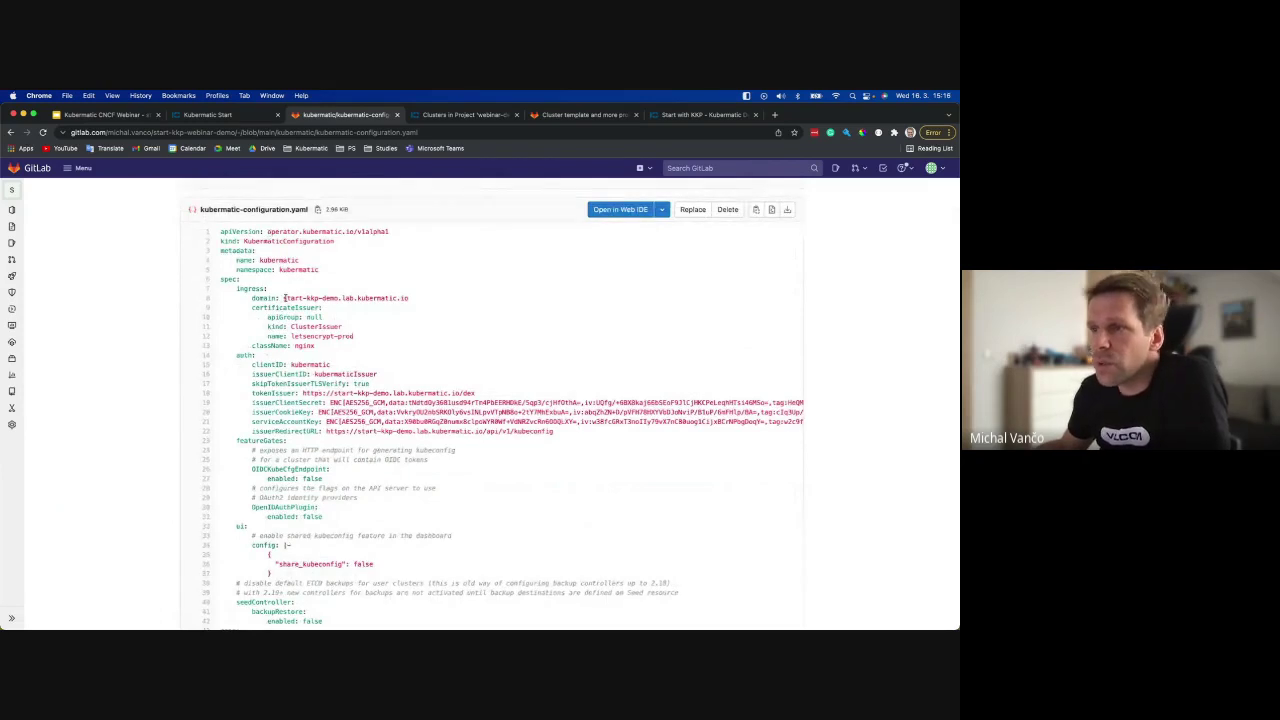
left_click_drag(283, 298, 422, 302)
left_click(428, 303)
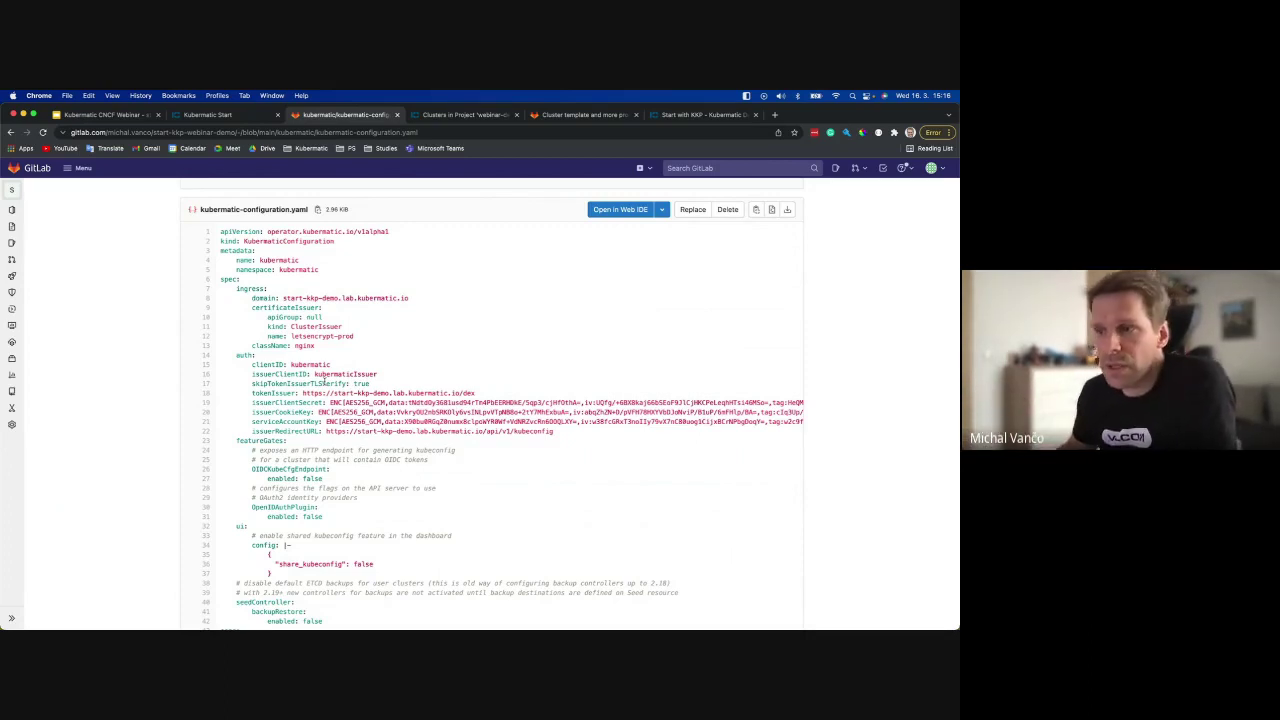
Highlight the SOPS-encrypted issuer and service-account secrets, then go to the flux/clusters folder.
scroll(340, 388, "down", 3)
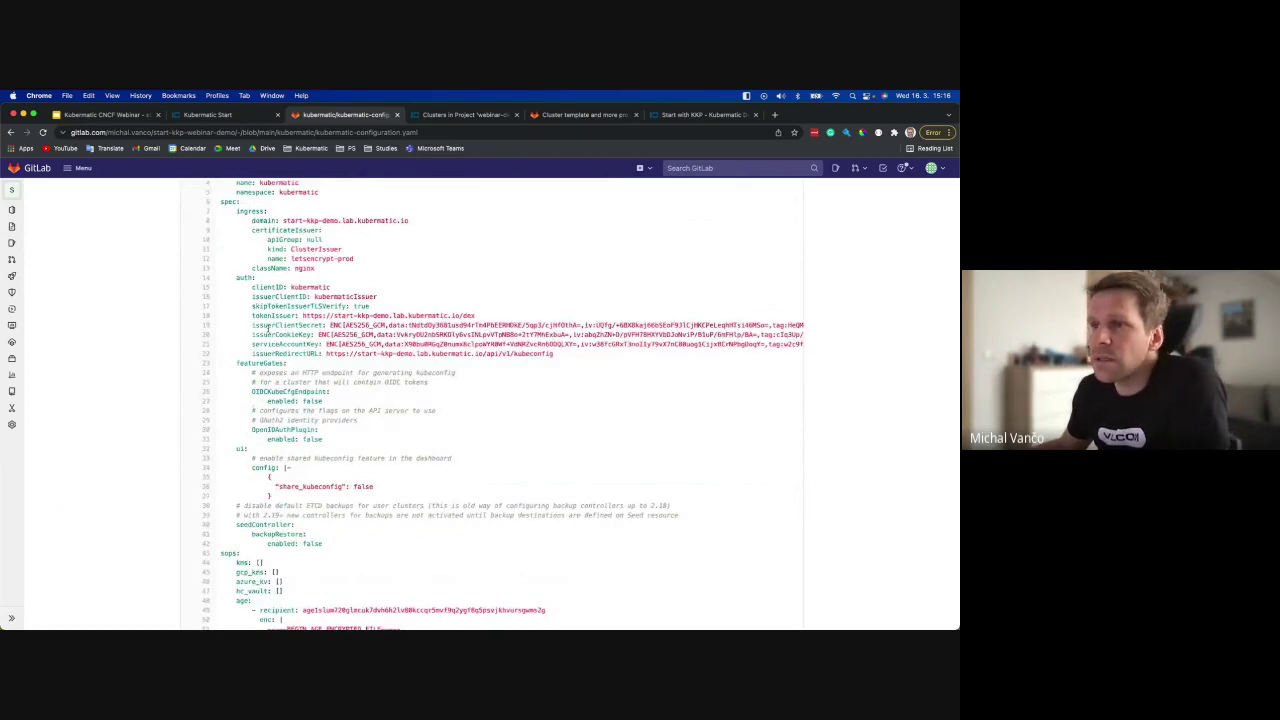
left_click_drag(253, 325, 716, 345)
left_click(400, 327)
scroll(323, 327, "down", 6)
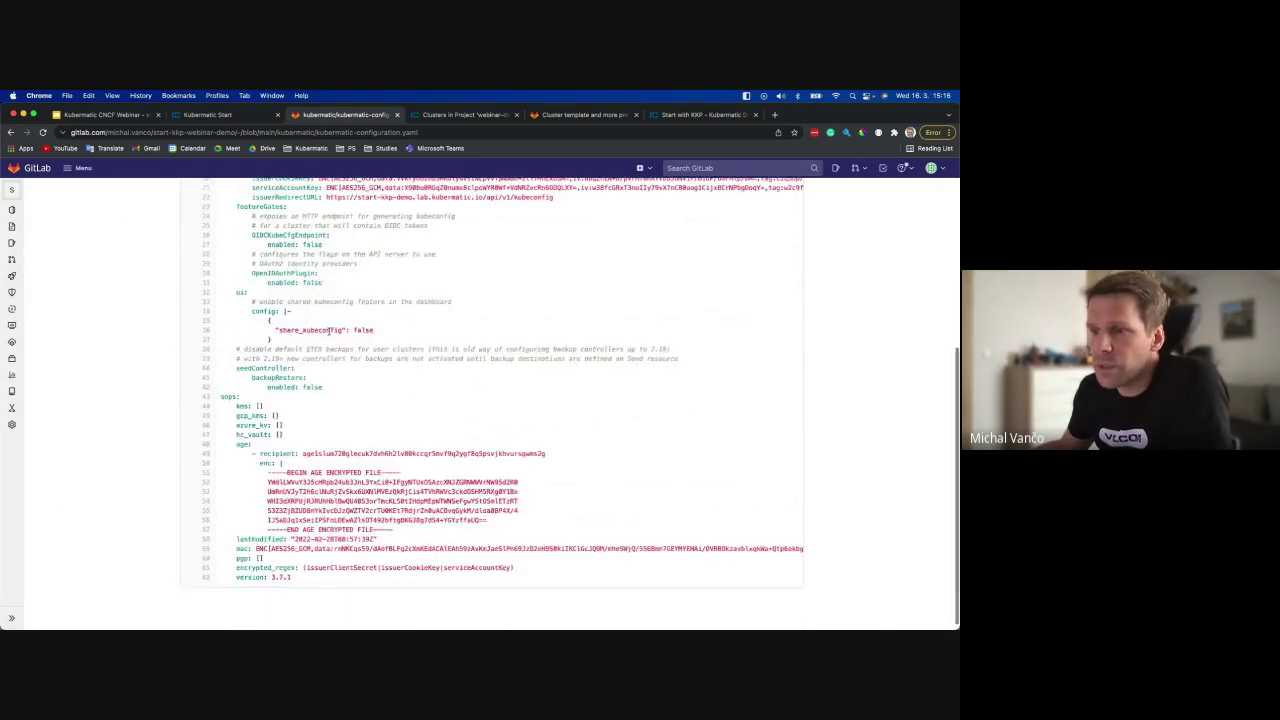
scroll(330, 330, "up", 15)
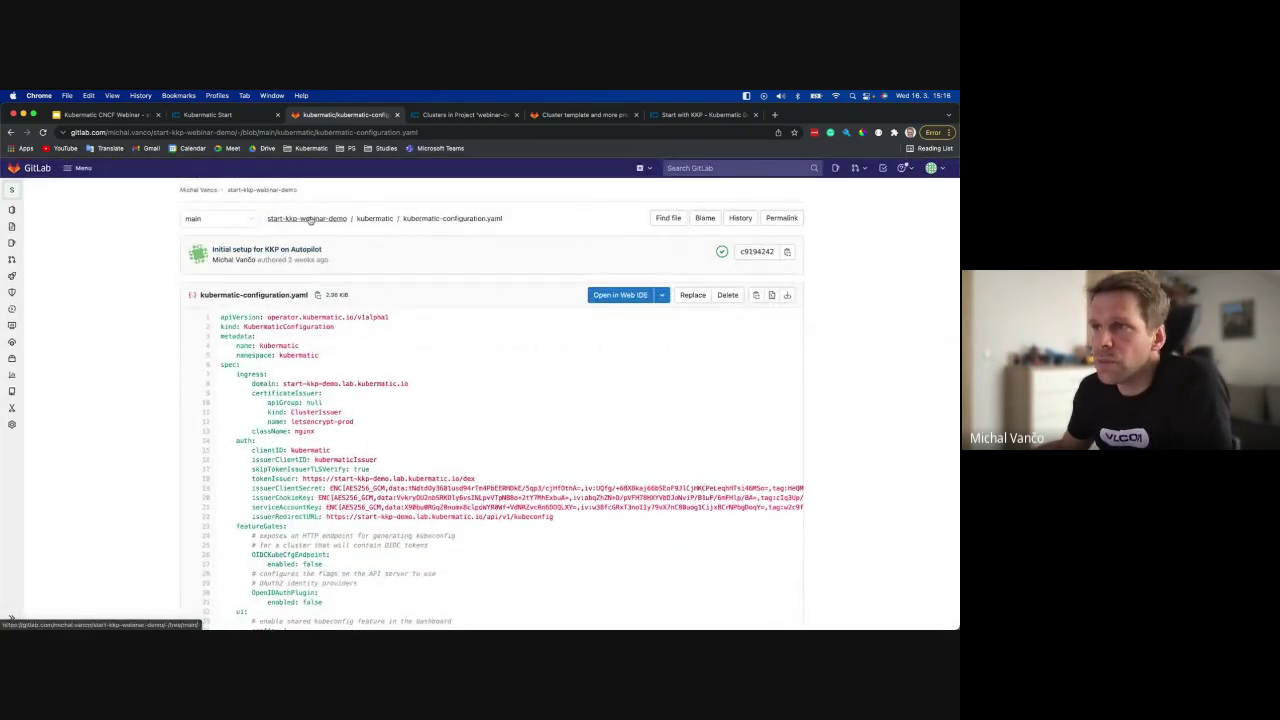
left_click(310, 220)
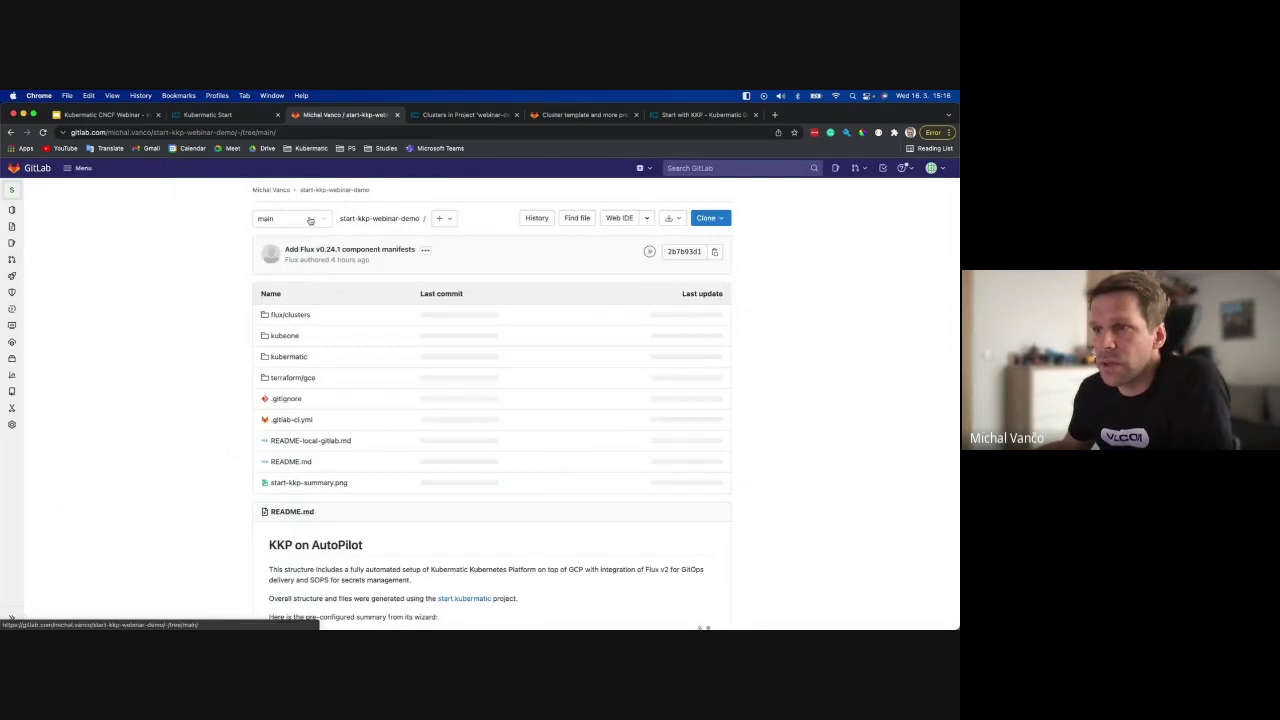
left_click(280, 315)
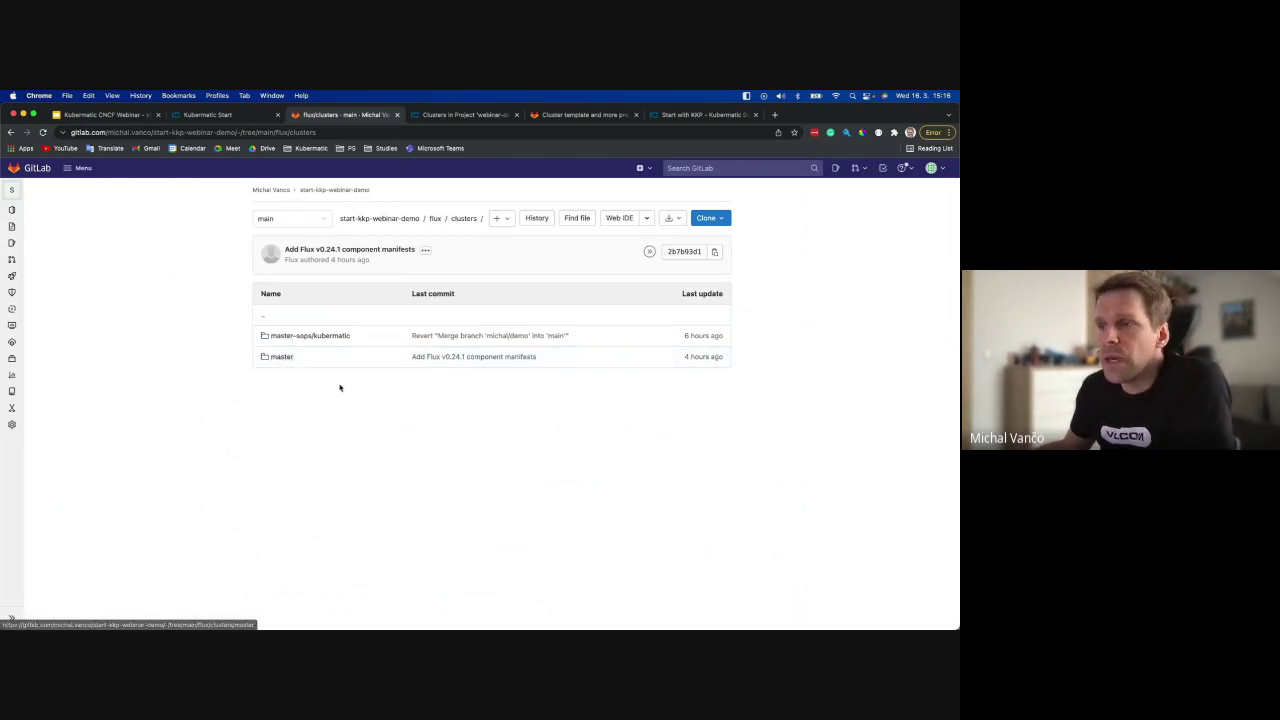
Review seed.yaml and project.yaml in flux/clusters/master/kubermatic.
left_click(281, 357)
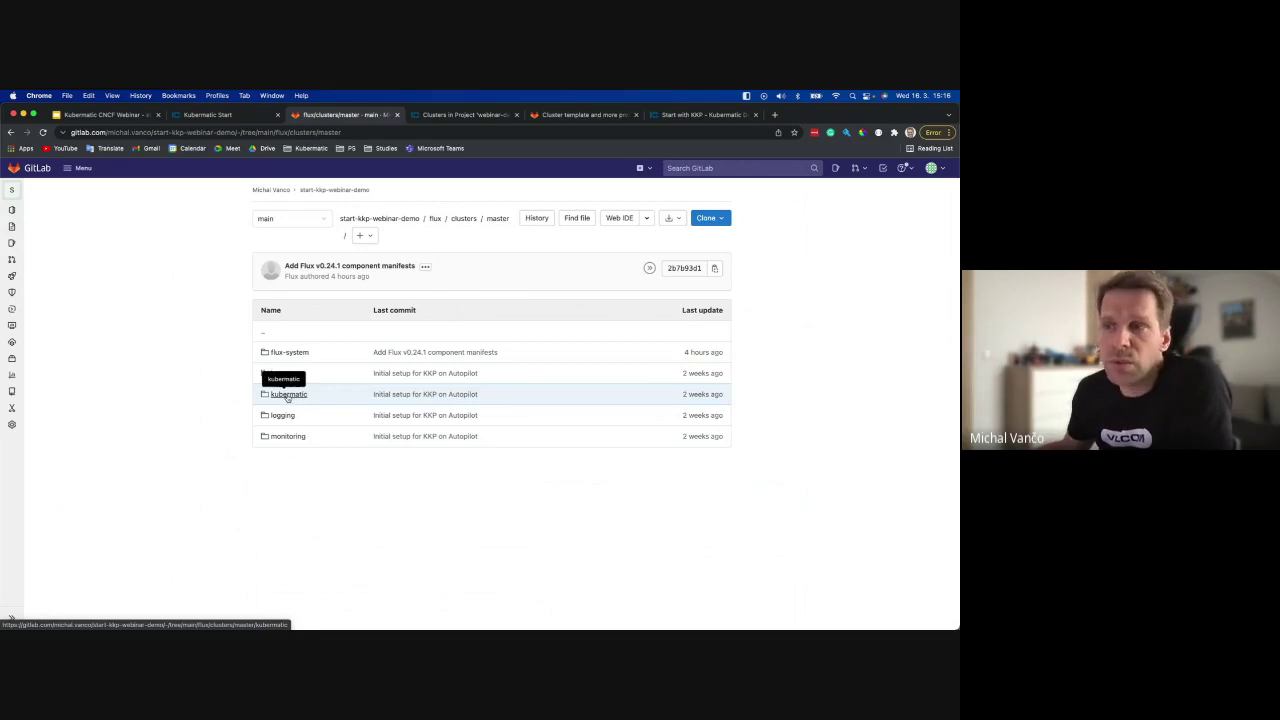
left_click(287, 396)
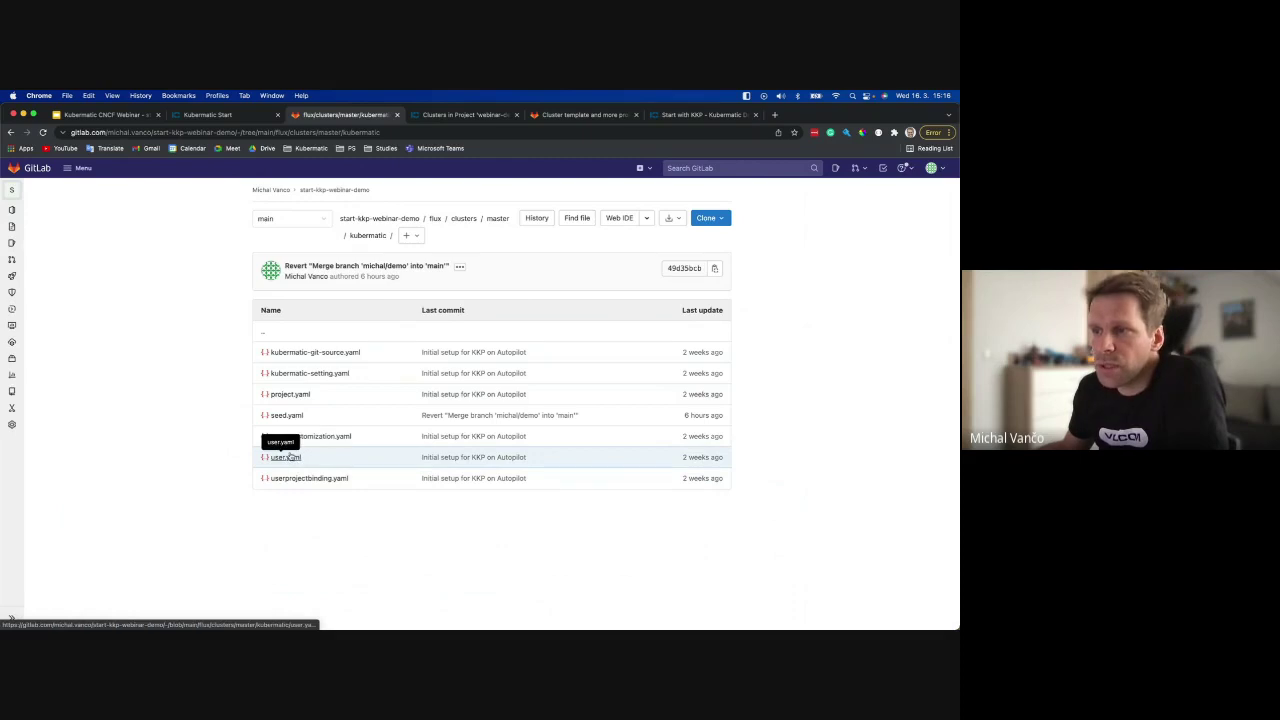
left_click(286, 415)
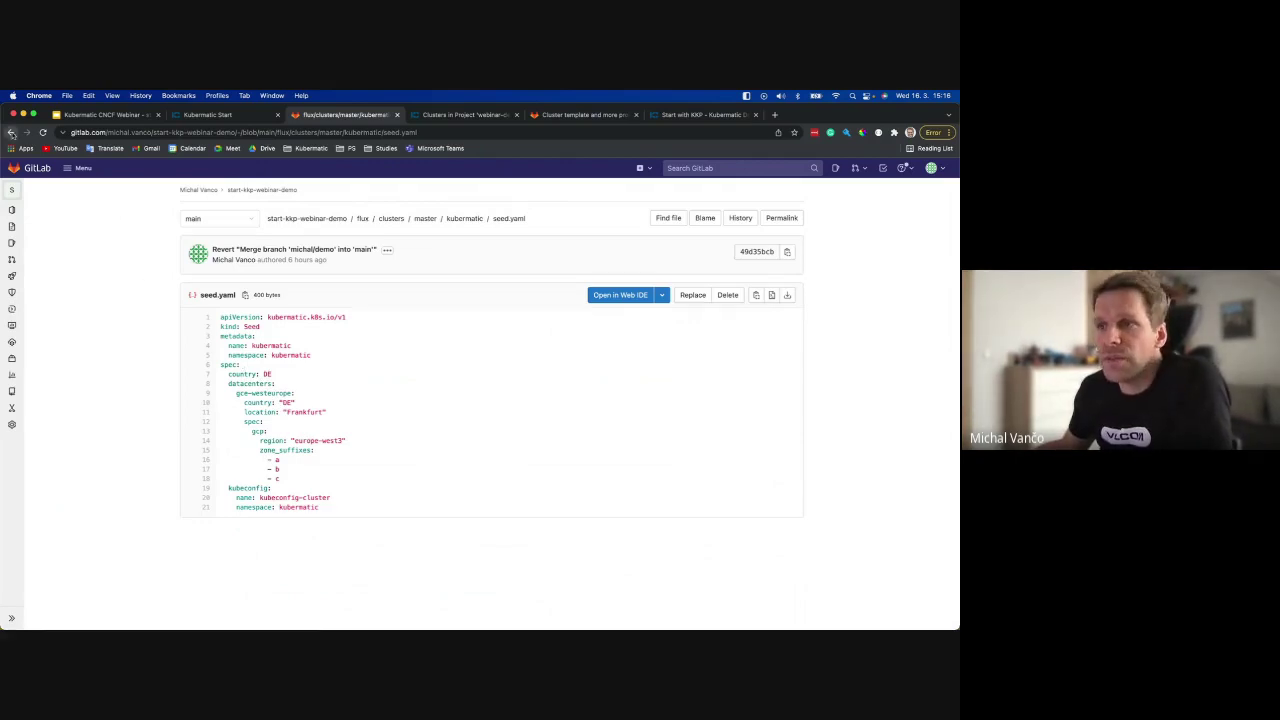
left_click(11, 132)
left_click(278, 380)
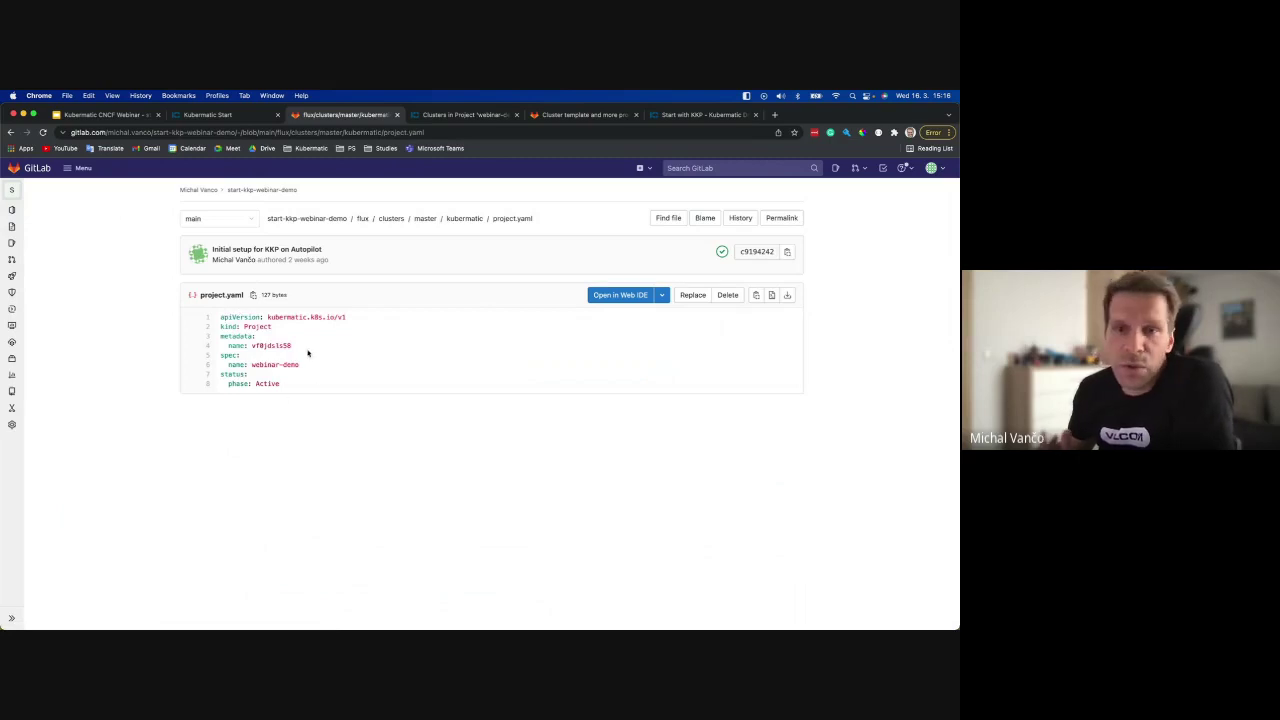
left_click(11, 132)
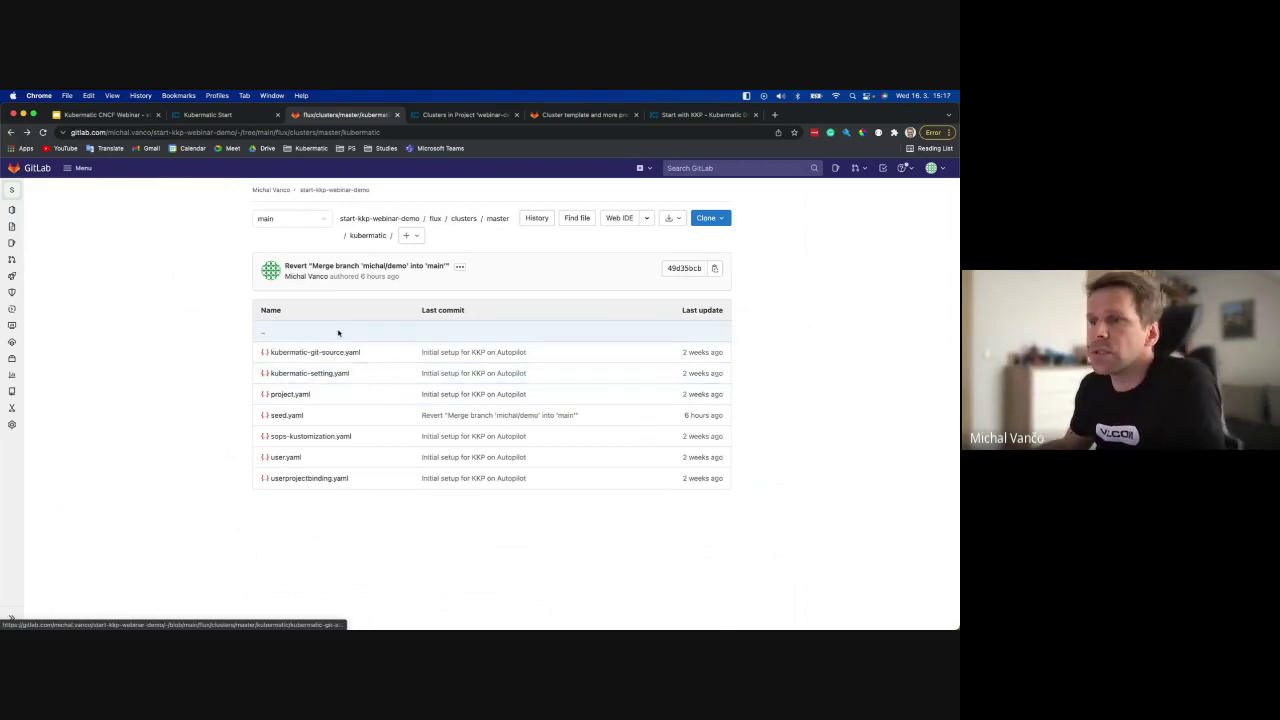
Return to the repository root, then show the KKP dashboard's Projects page.
left_click(405, 219)
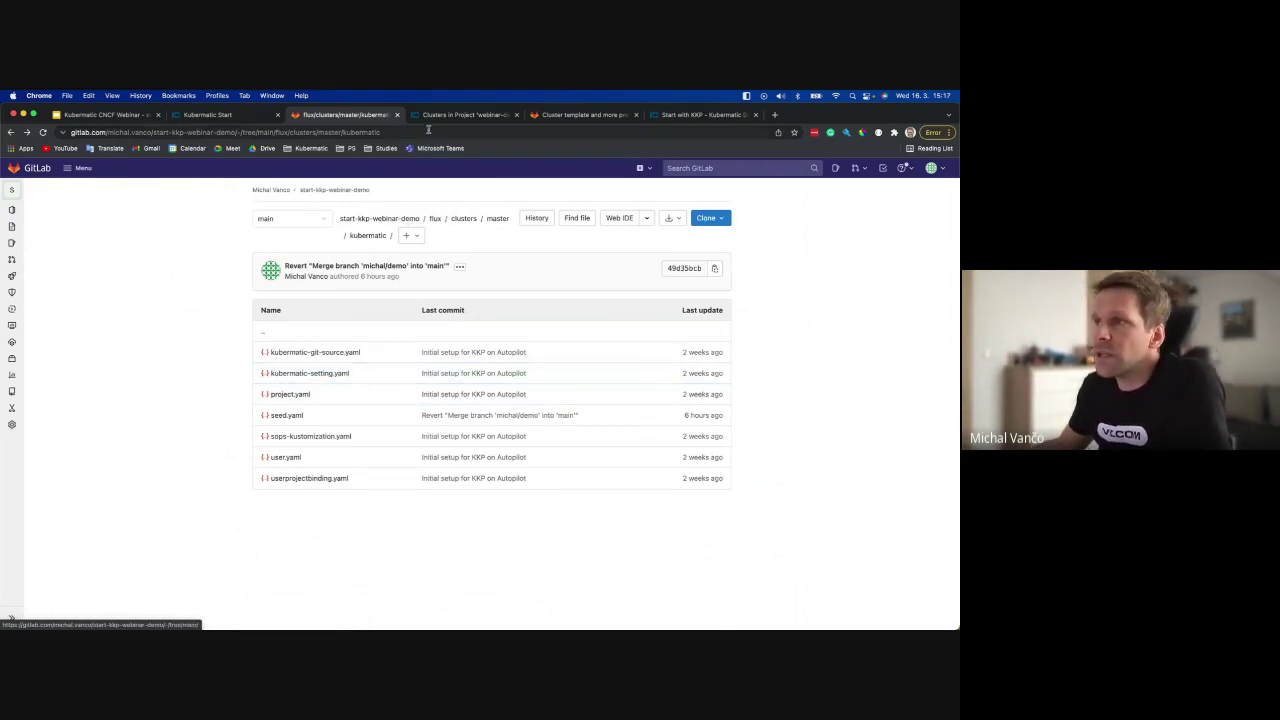
left_click(432, 115)
left_click(50, 172)
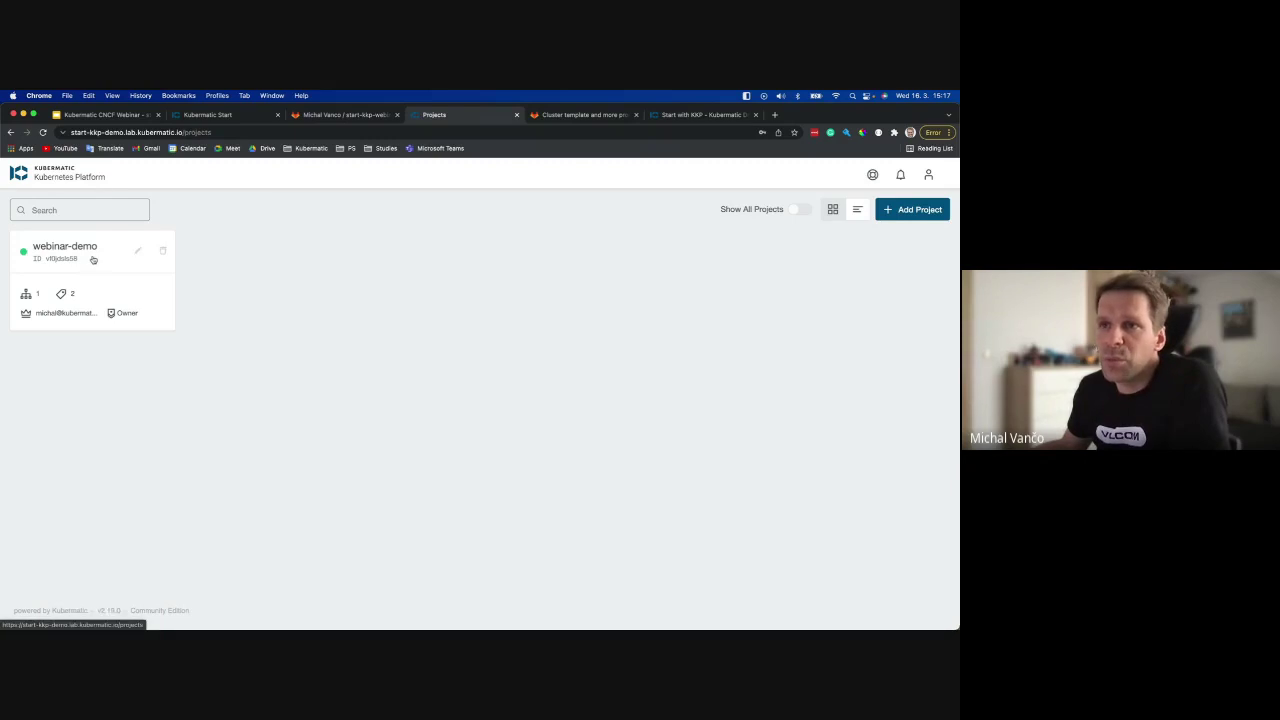
Open the Admin Panel and view dynamic datacenters, provider presets, OPA and backup destinations.
left_click(928, 174)
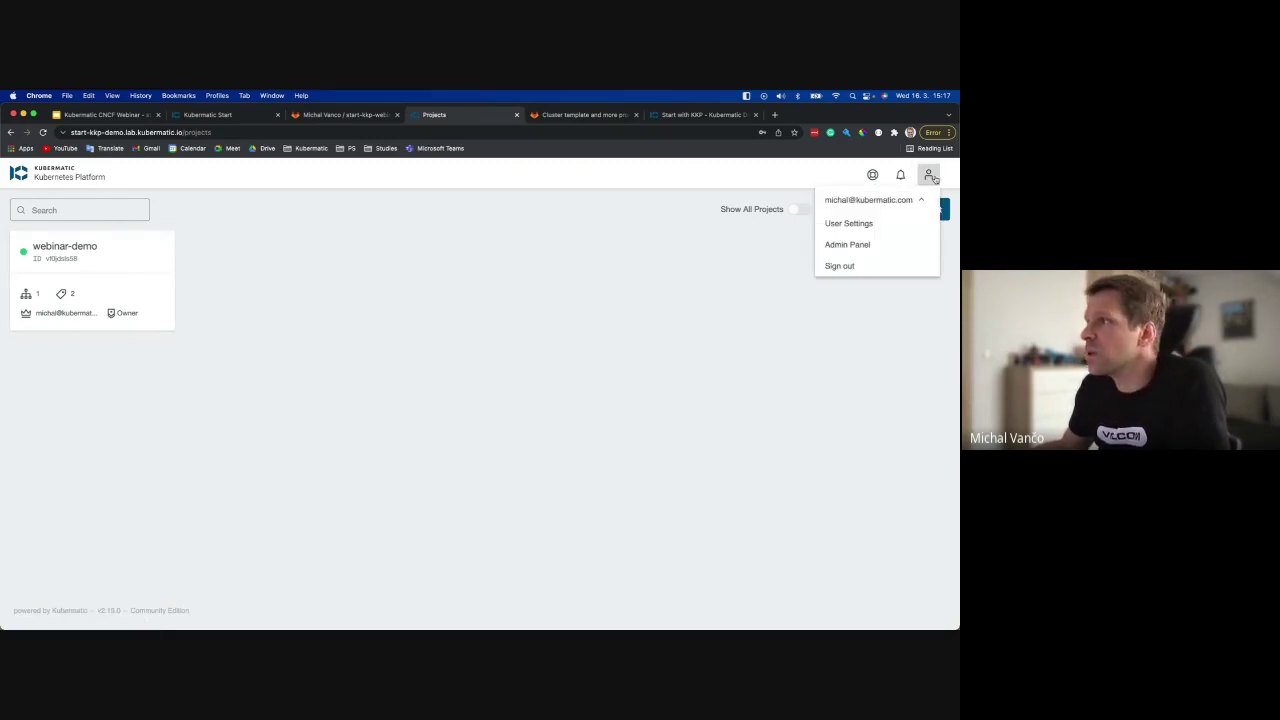
left_click(846, 246)
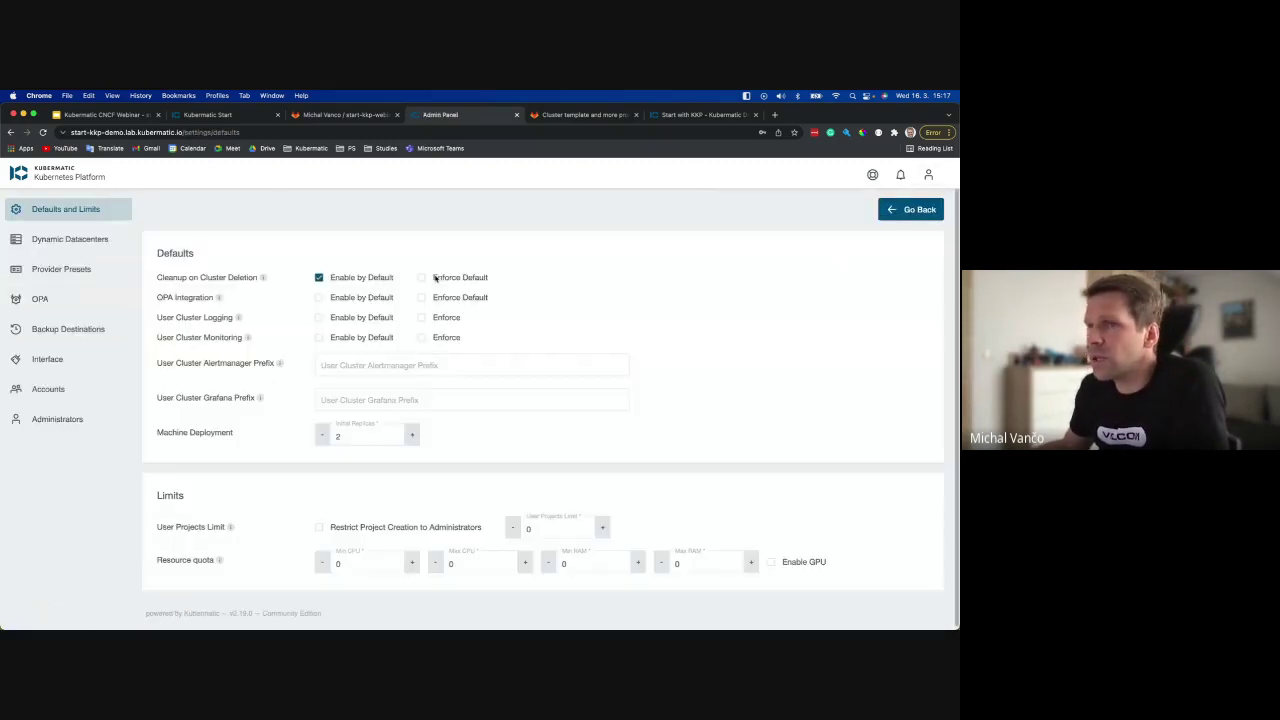
left_click(64, 238)
left_click(47, 270)
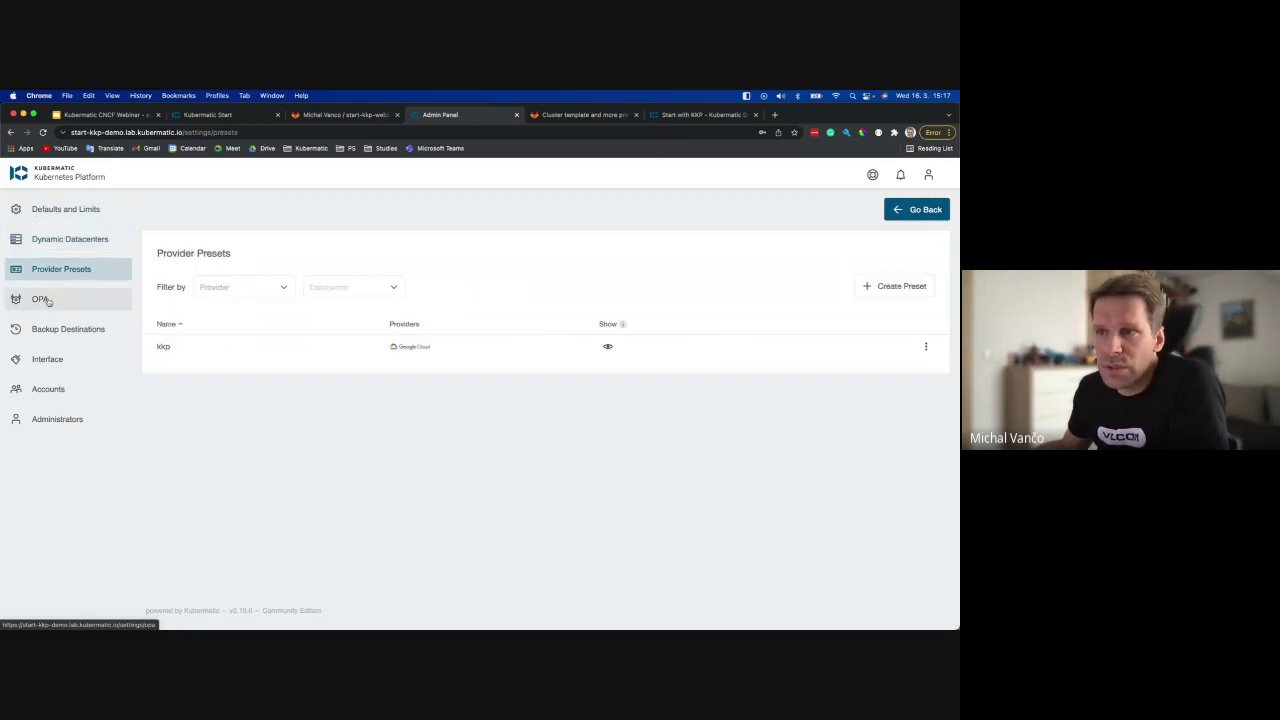
left_click(39, 298)
left_click(45, 329)
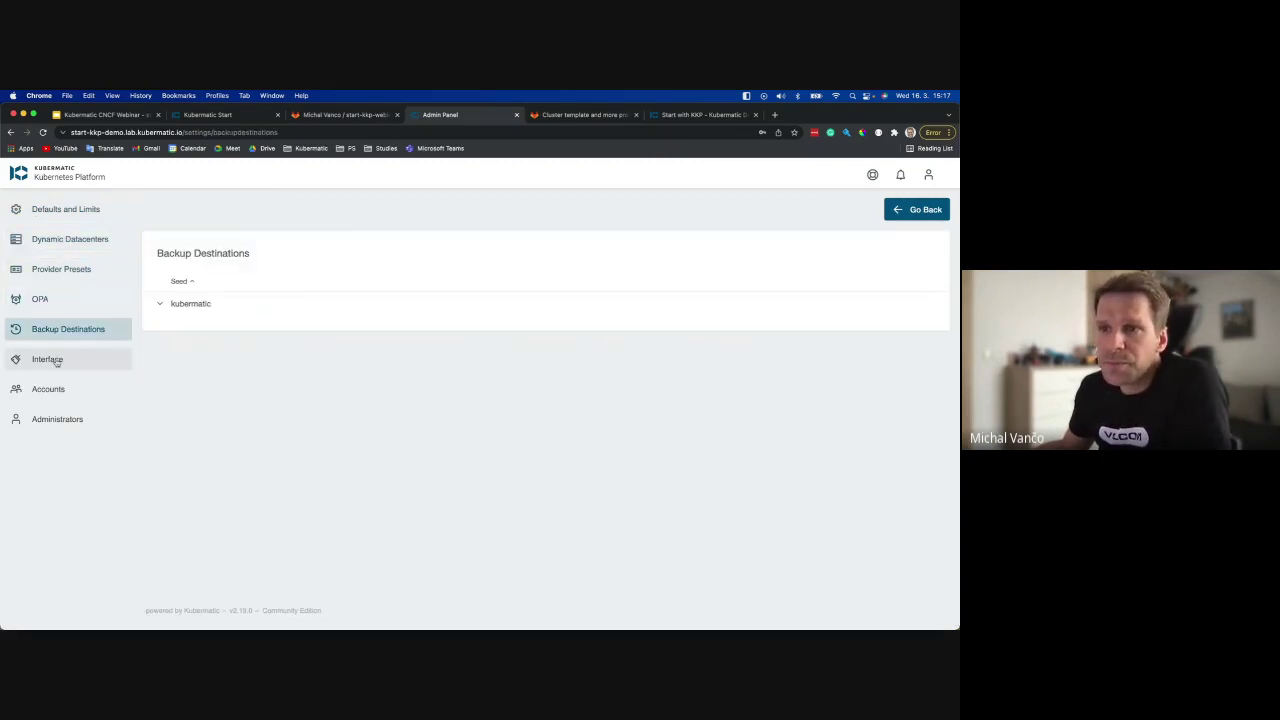
View the remaining admin pages including Accounts, then return to the webinar-demo project.
left_click(57, 419)
left_click(63, 390)
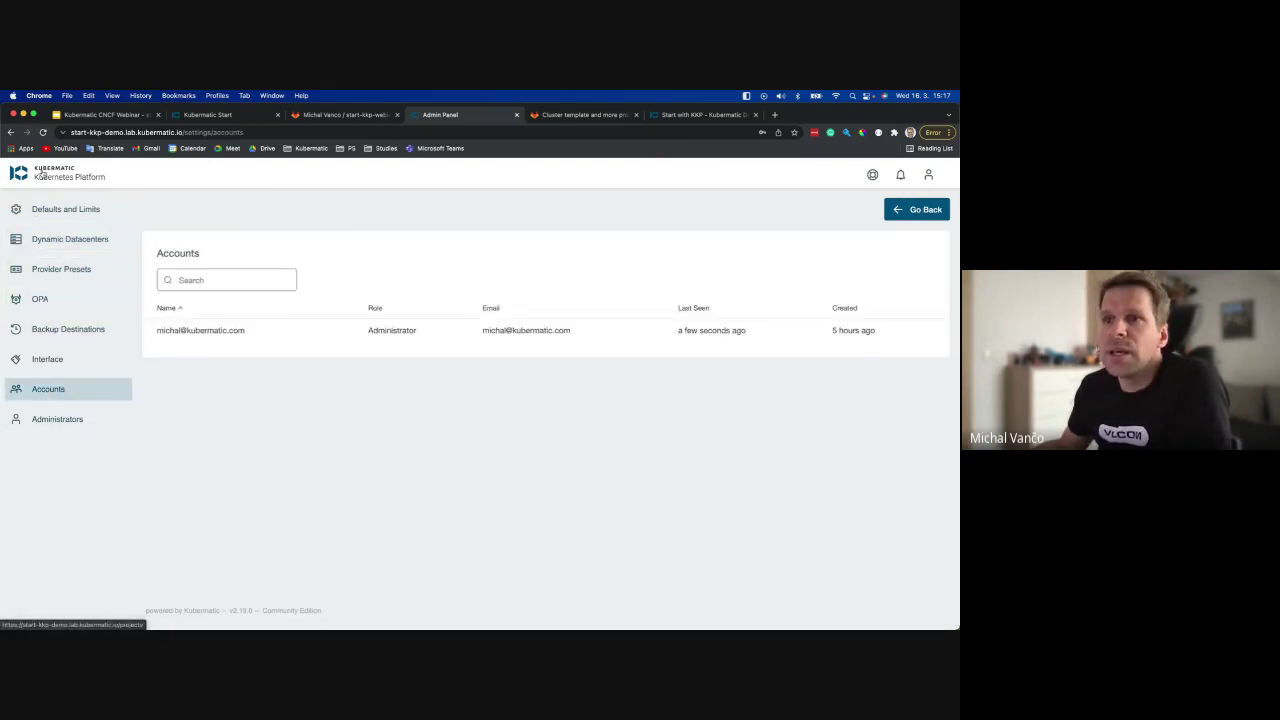
left_click(67, 172)
left_click(102, 254)
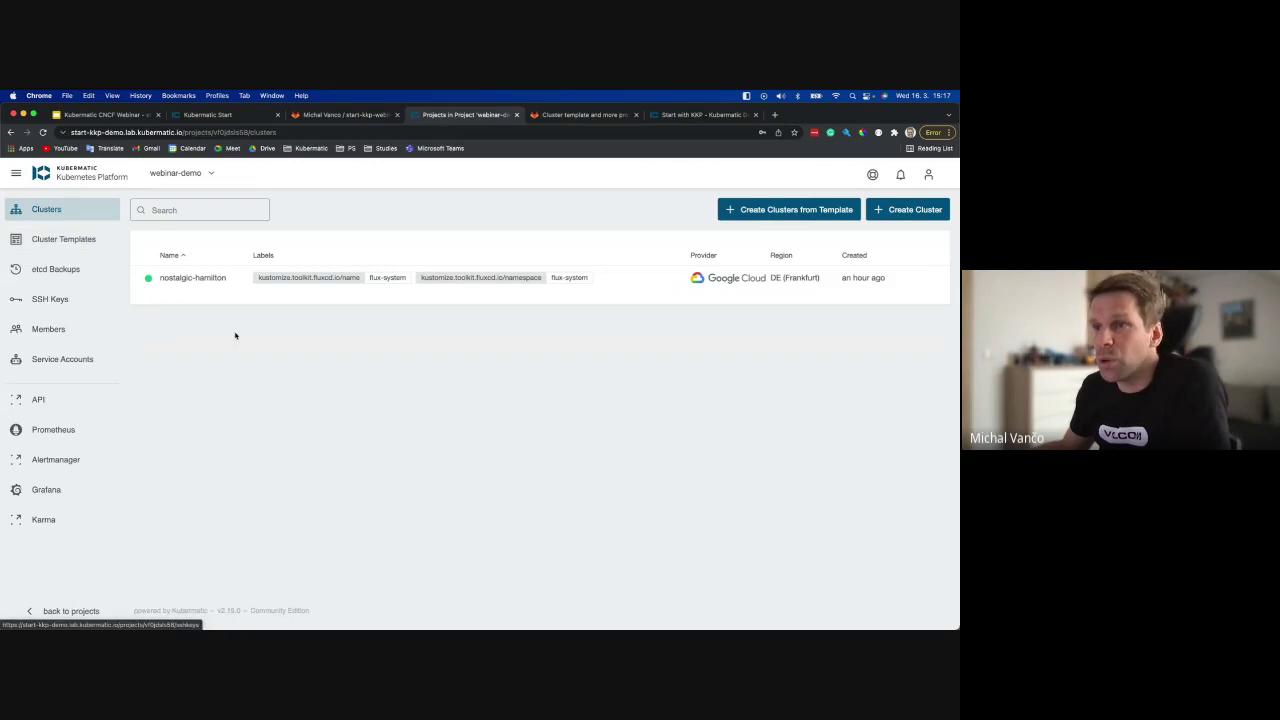
Begin Create Cluster in webinar-demo and choose Google Cloud as the provider.
left_click(907, 210)
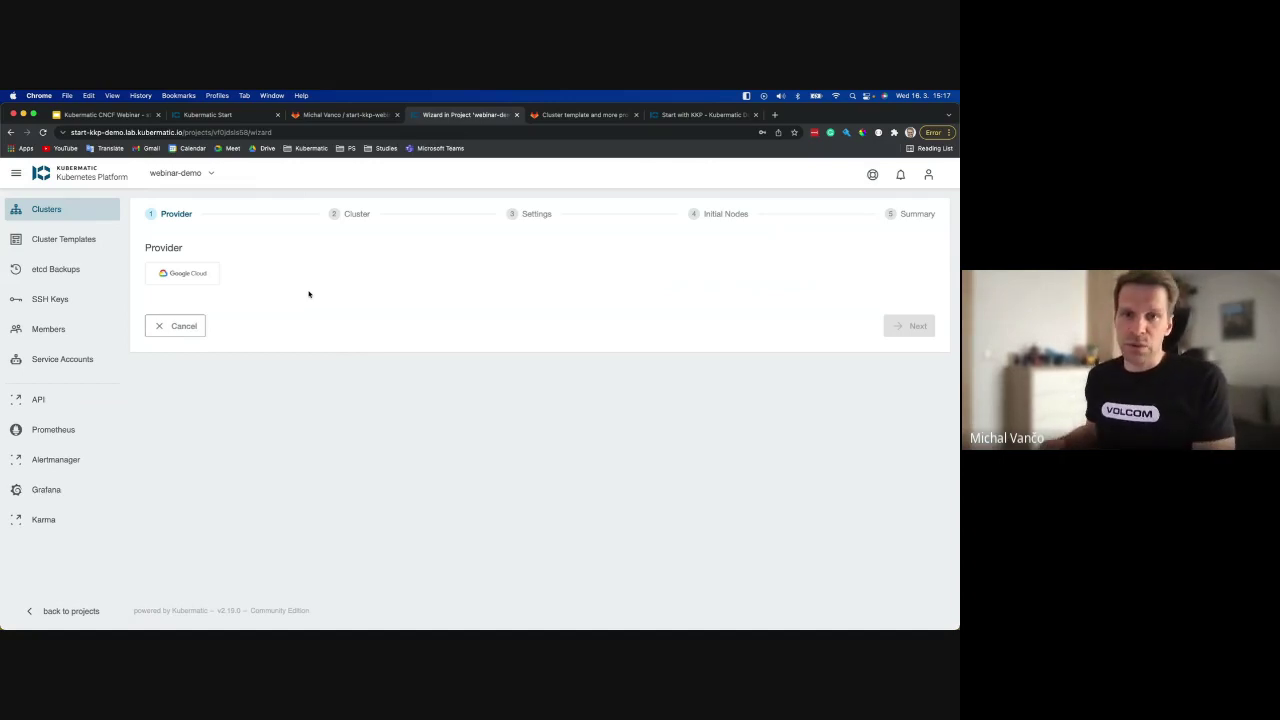
left_click(198, 276)
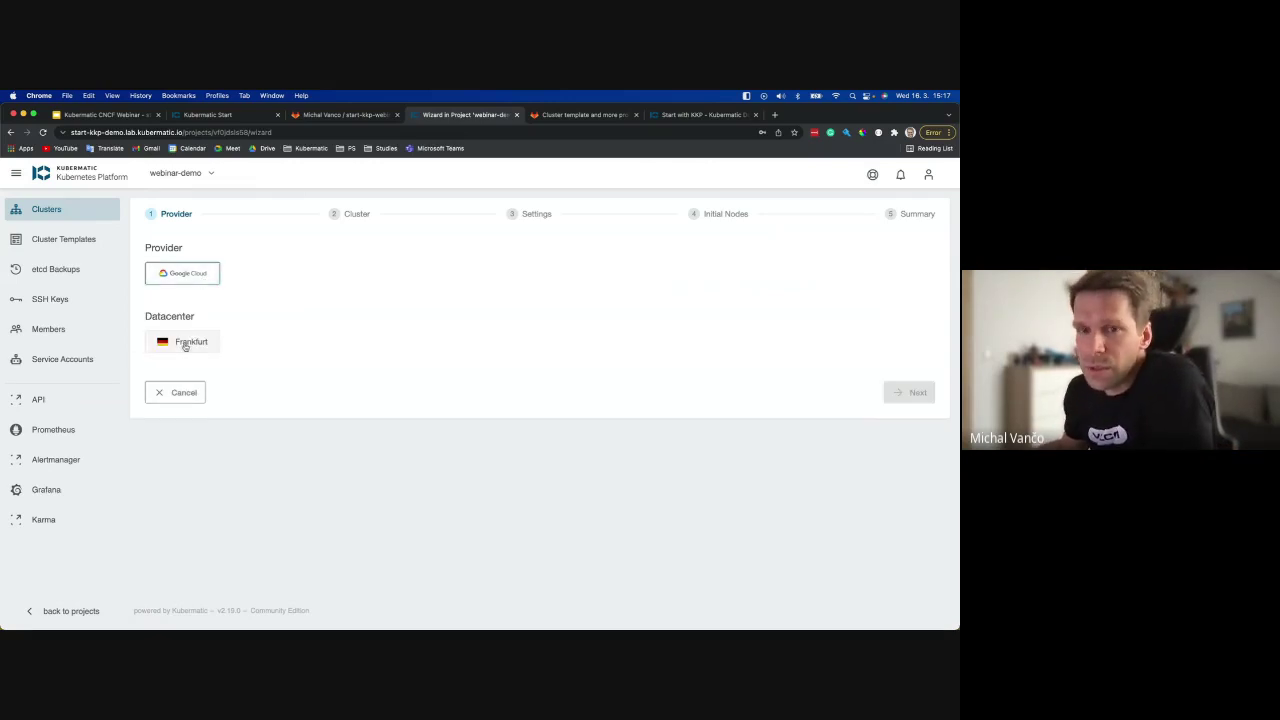
Choose the Frankfurt datacenter, keep canal networking, and generate the random name kickass-morse.
left_click(185, 343)
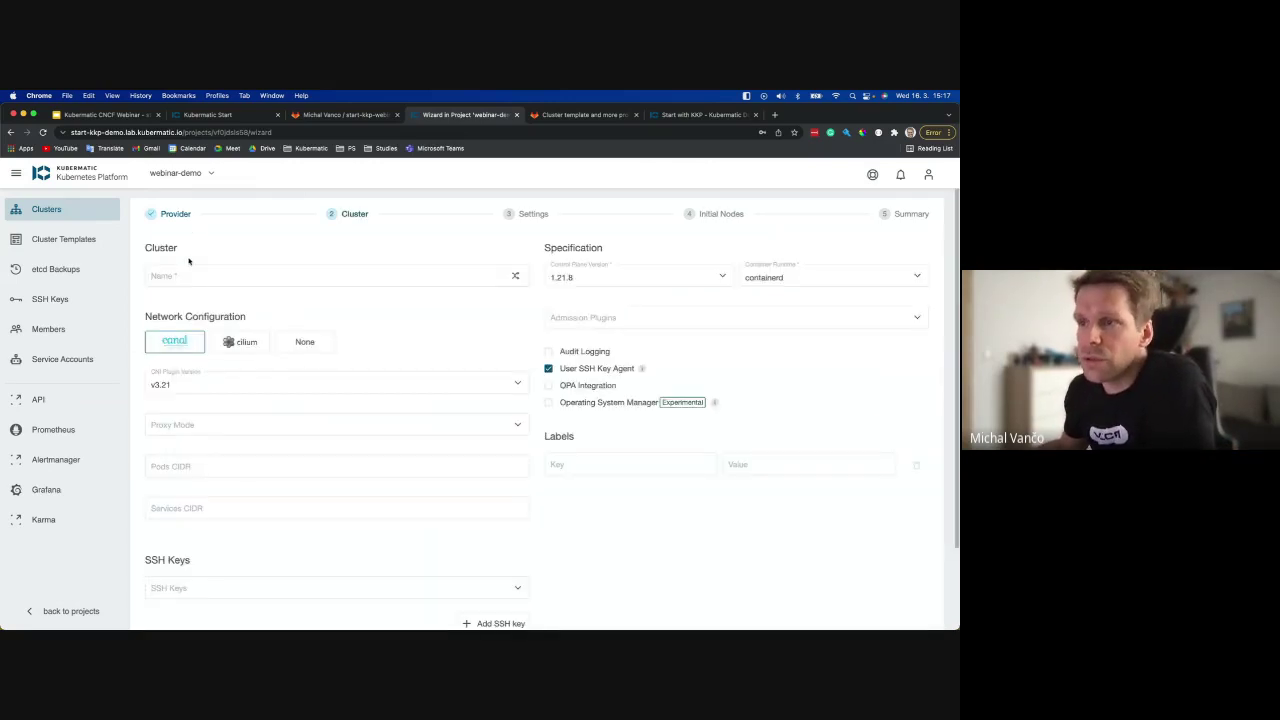
left_click(243, 341)
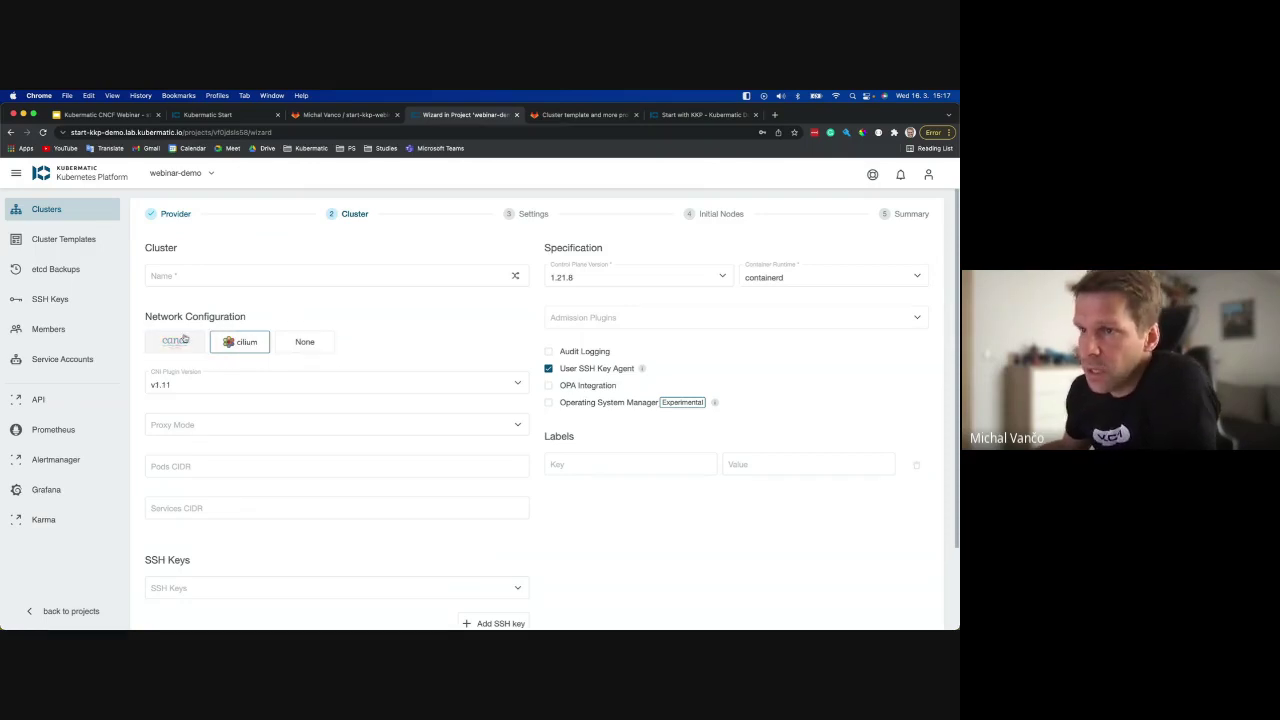
left_click(174, 341)
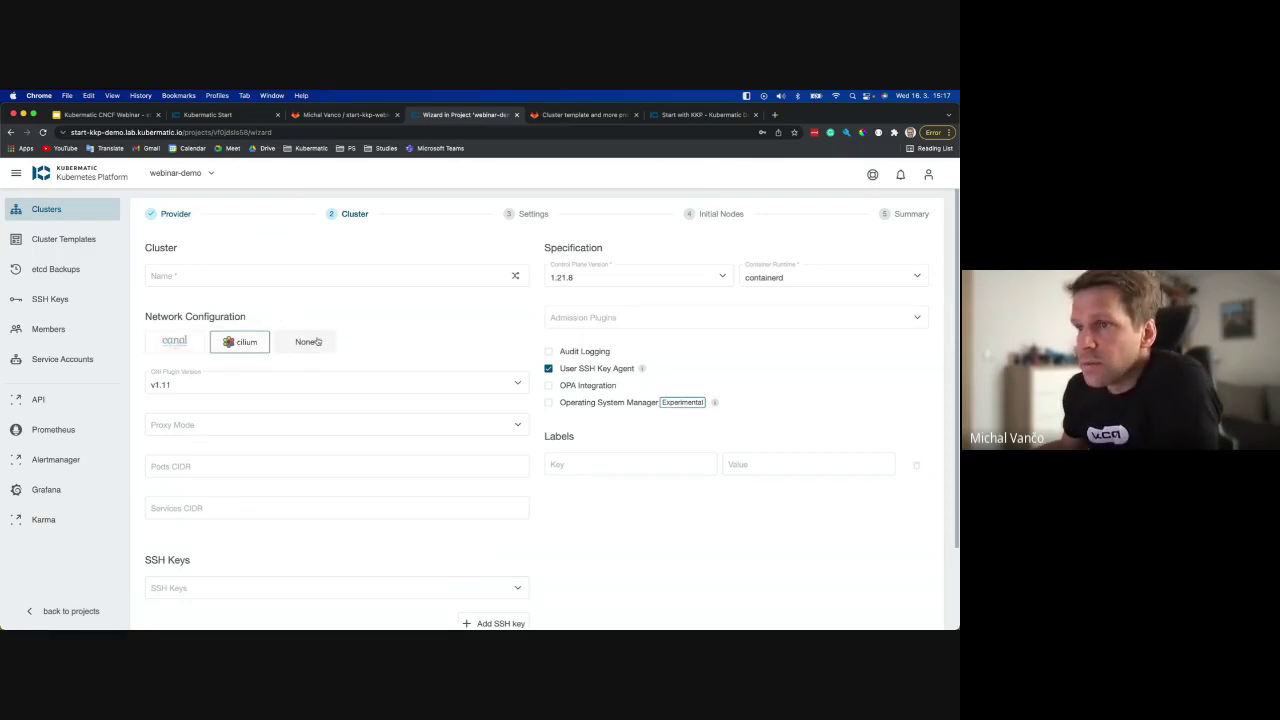
left_click(221, 270)
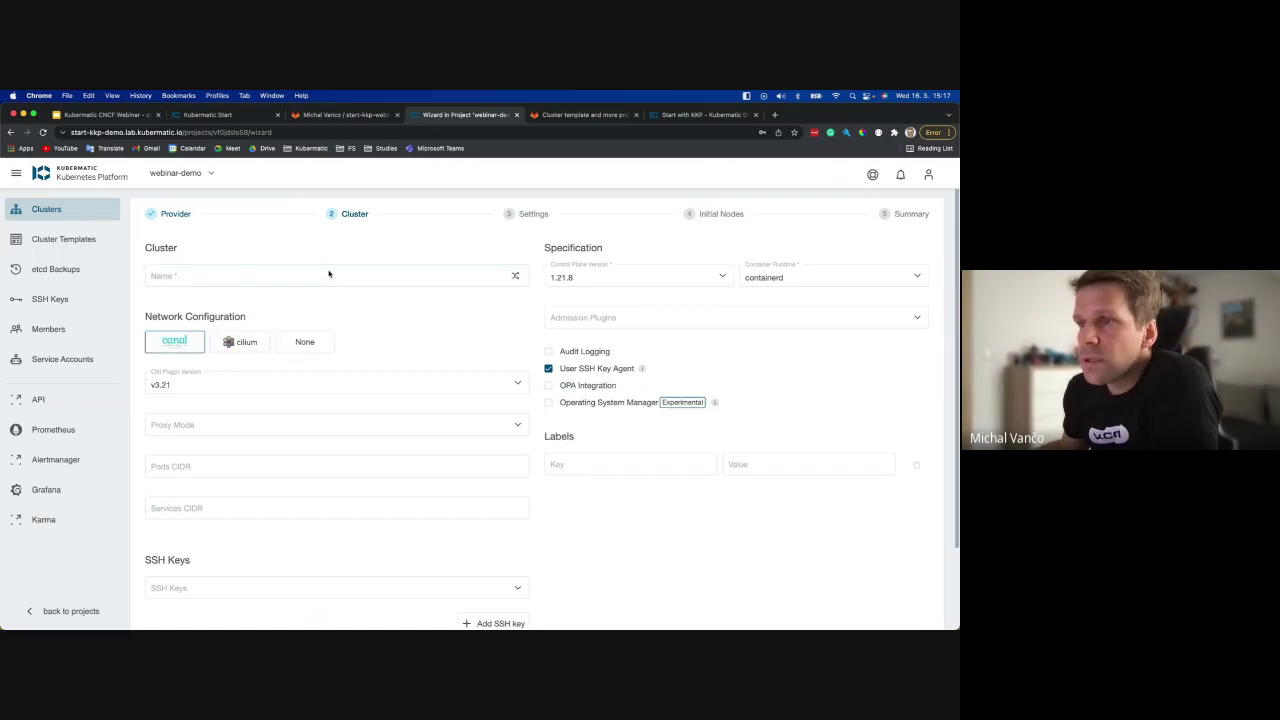
left_click(515, 275)
Set control plane version 1.22.5 and attach the user's SSH key.
left_click(653, 275)
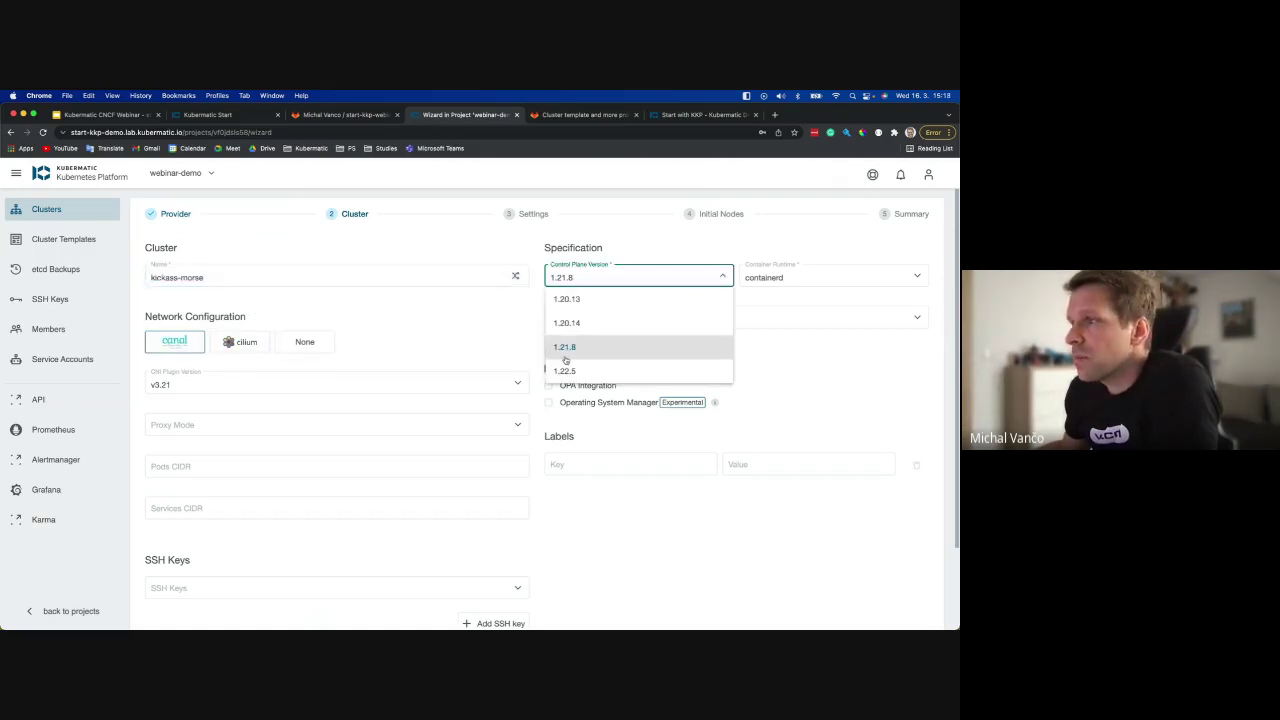
left_click(562, 369)
scroll(435, 340, "down", 2)
left_click(213, 500)
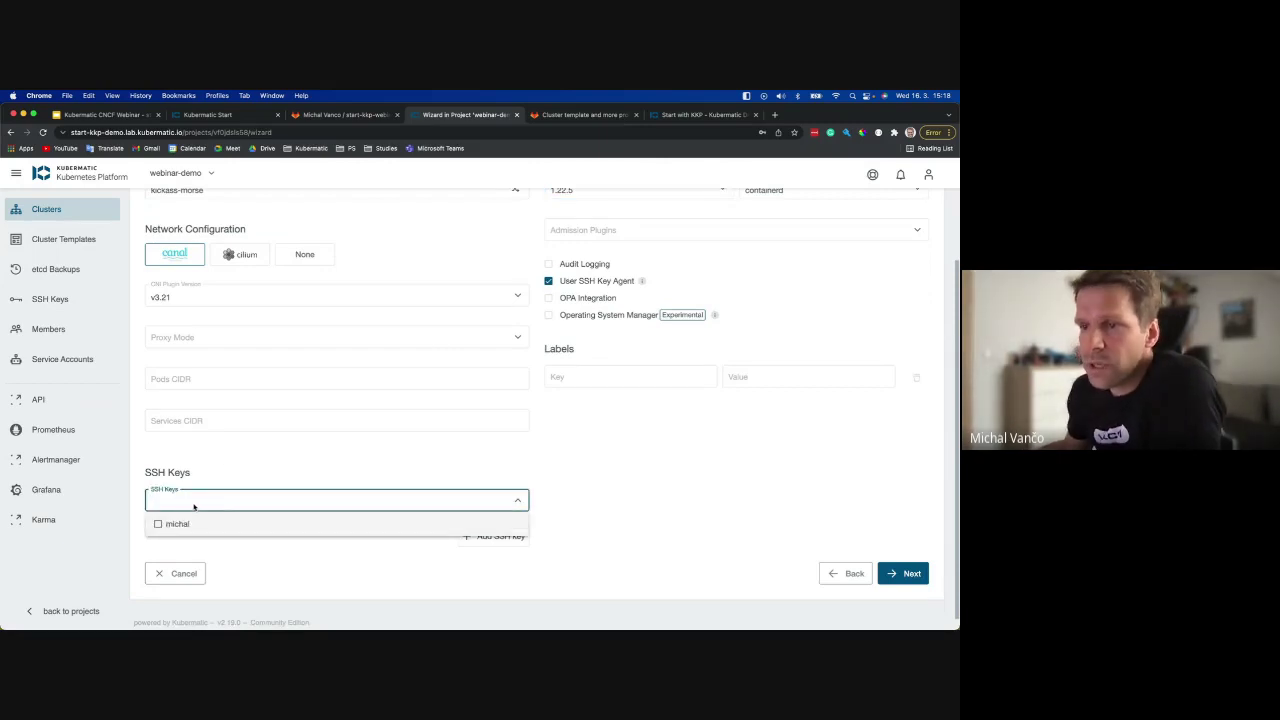
left_click(157, 527)
left_click(227, 458)
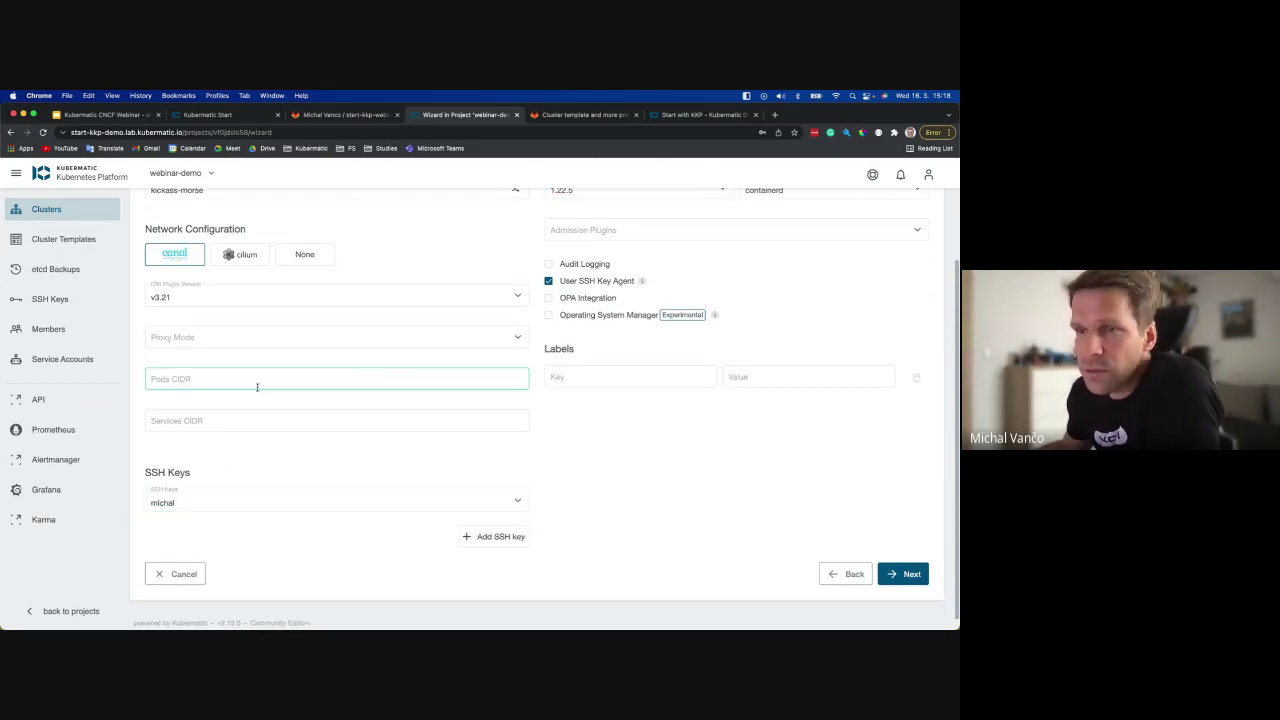
Continue to the Settings step and inspect the Provider Preset and Service Account fields.
scroll(723, 437, "up", 3)
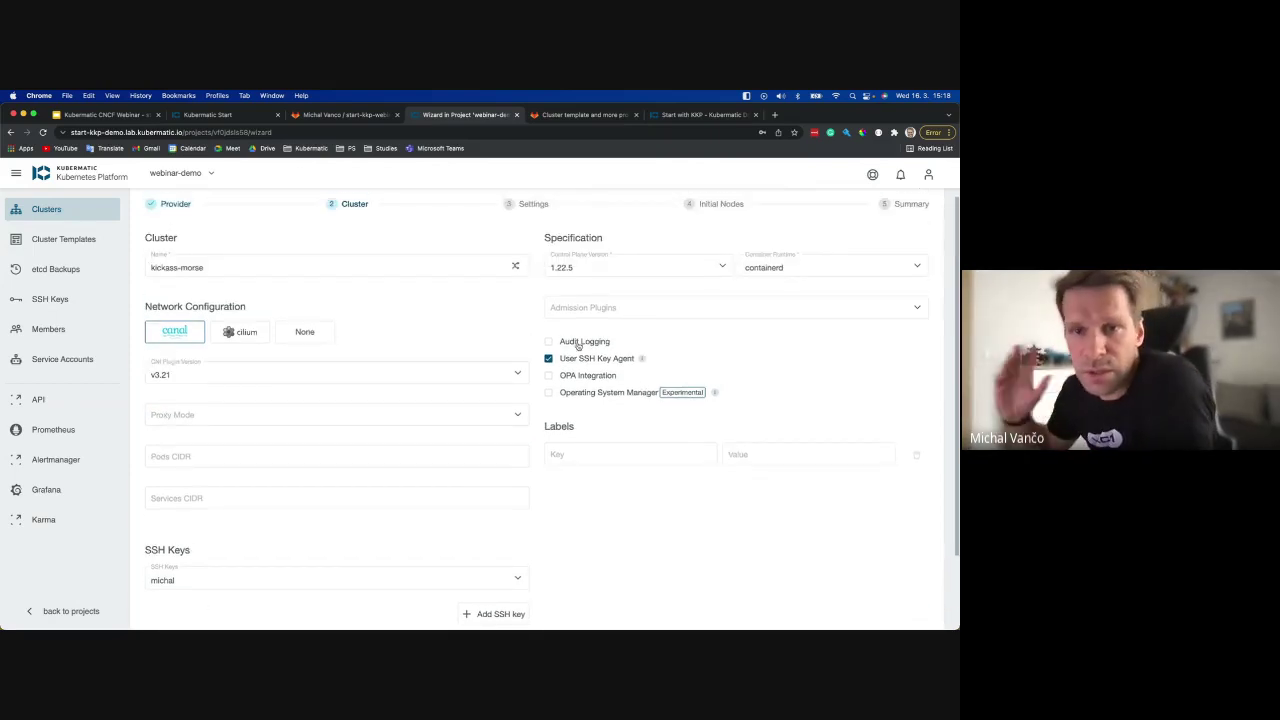
scroll(314, 292, "up", 1)
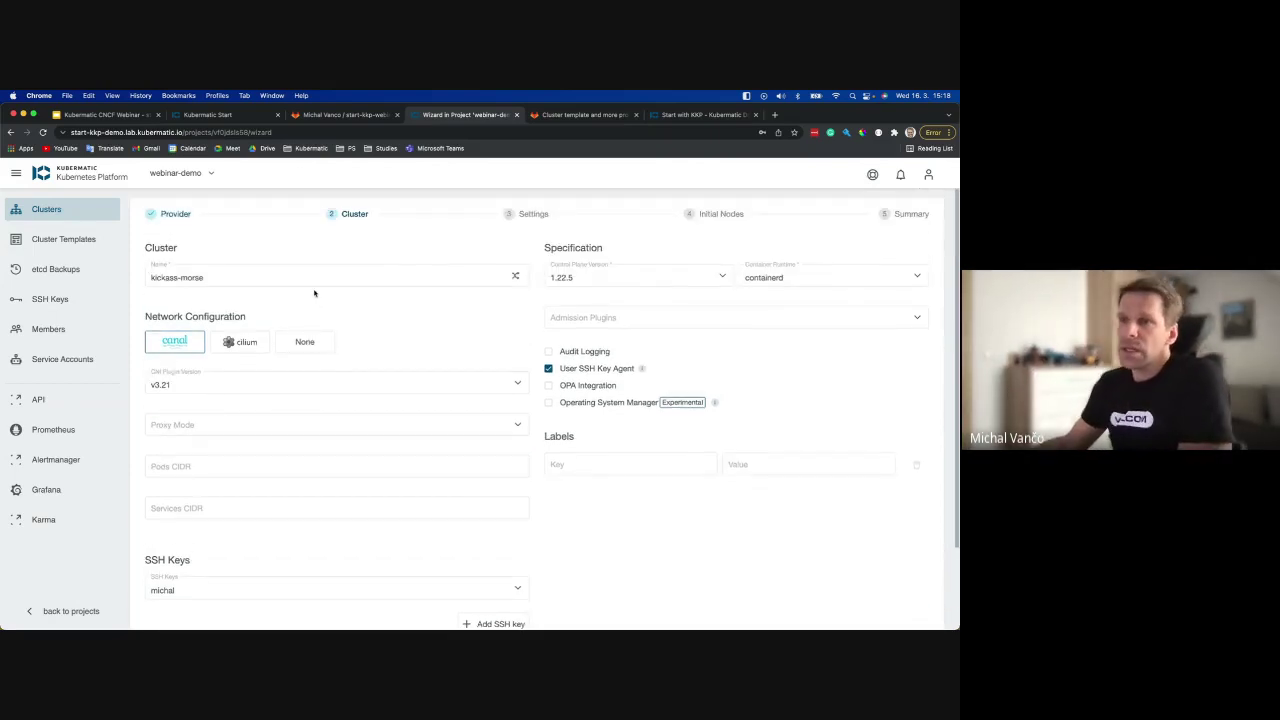
left_click(163, 280)
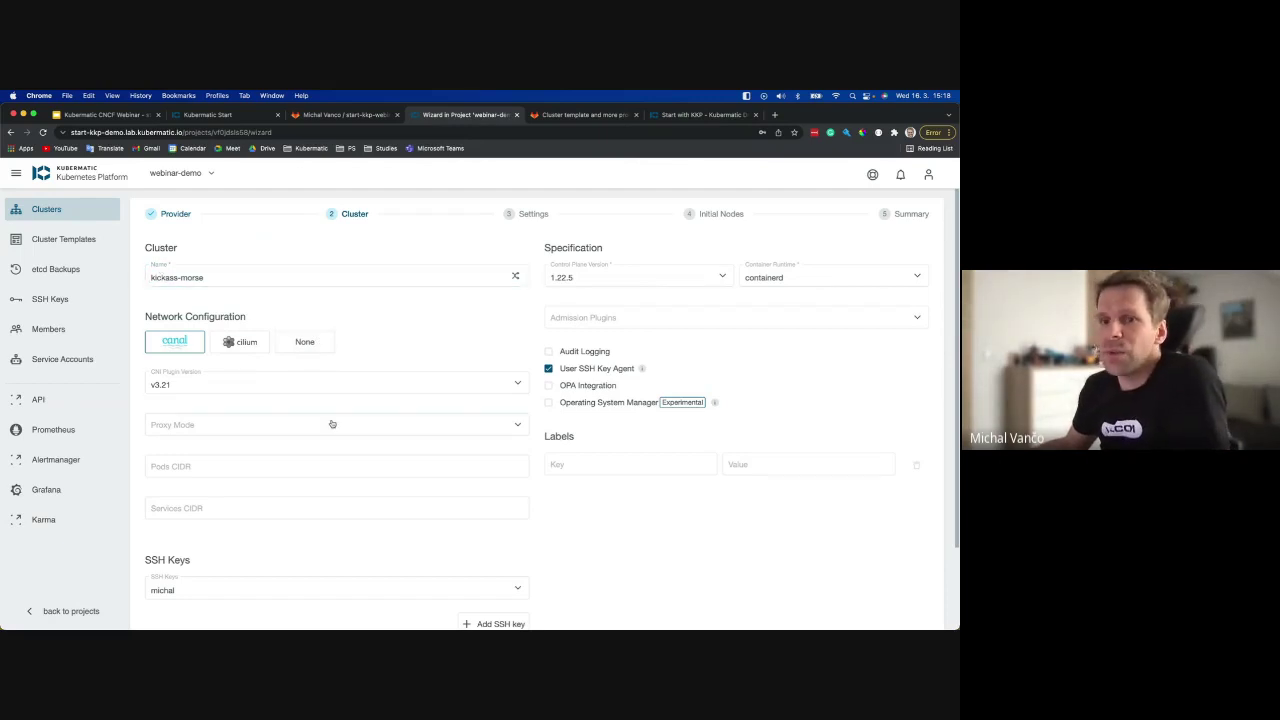
scroll(331, 423, "down", 2)
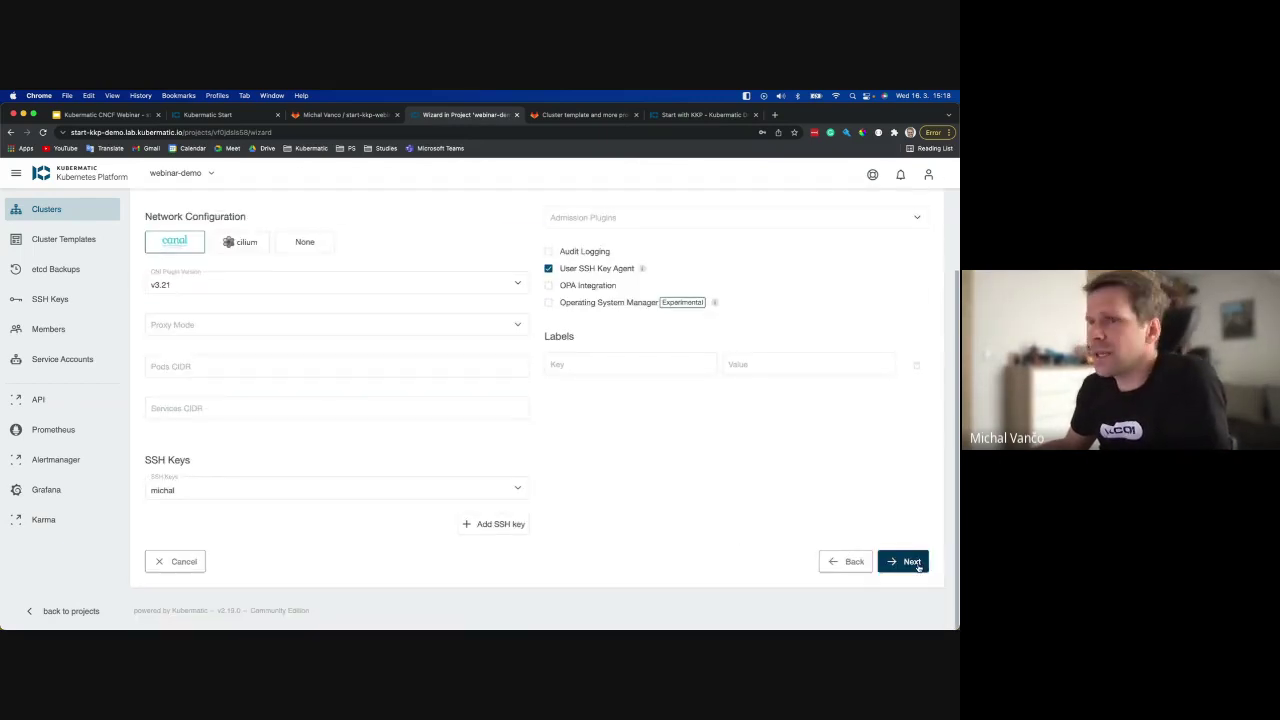
left_click(912, 562)
left_click(229, 283)
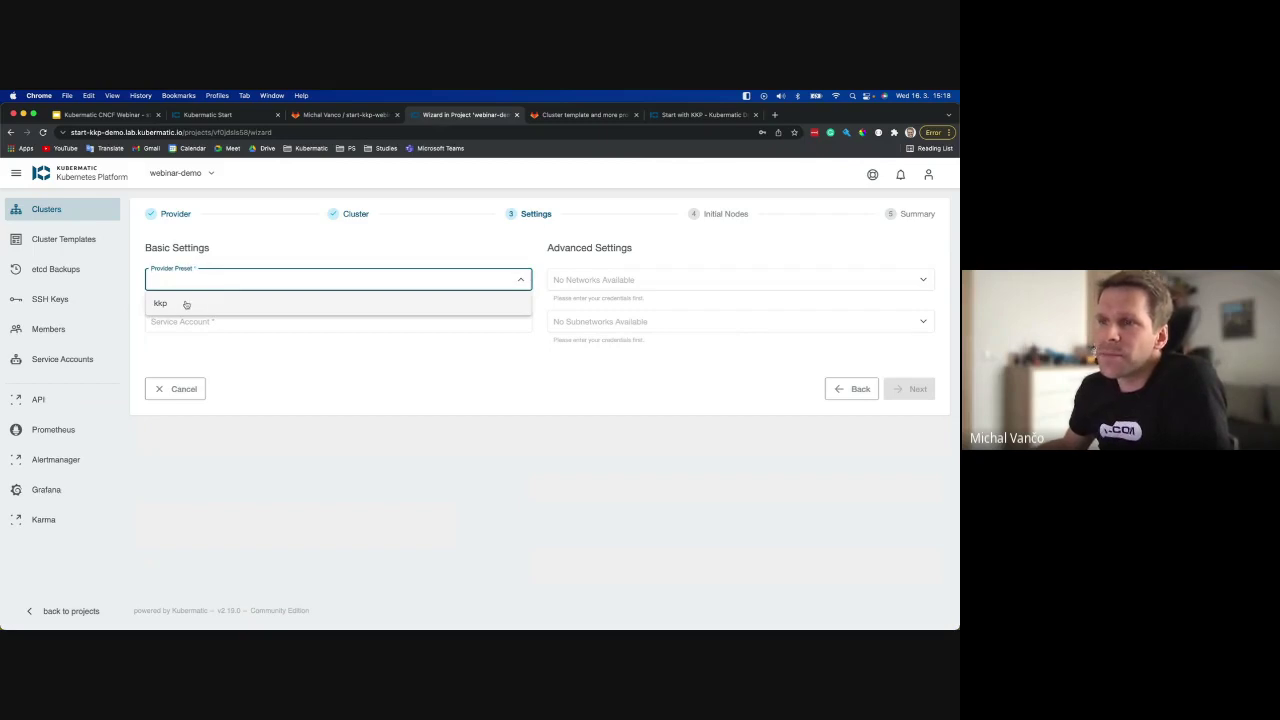
left_click(234, 247)
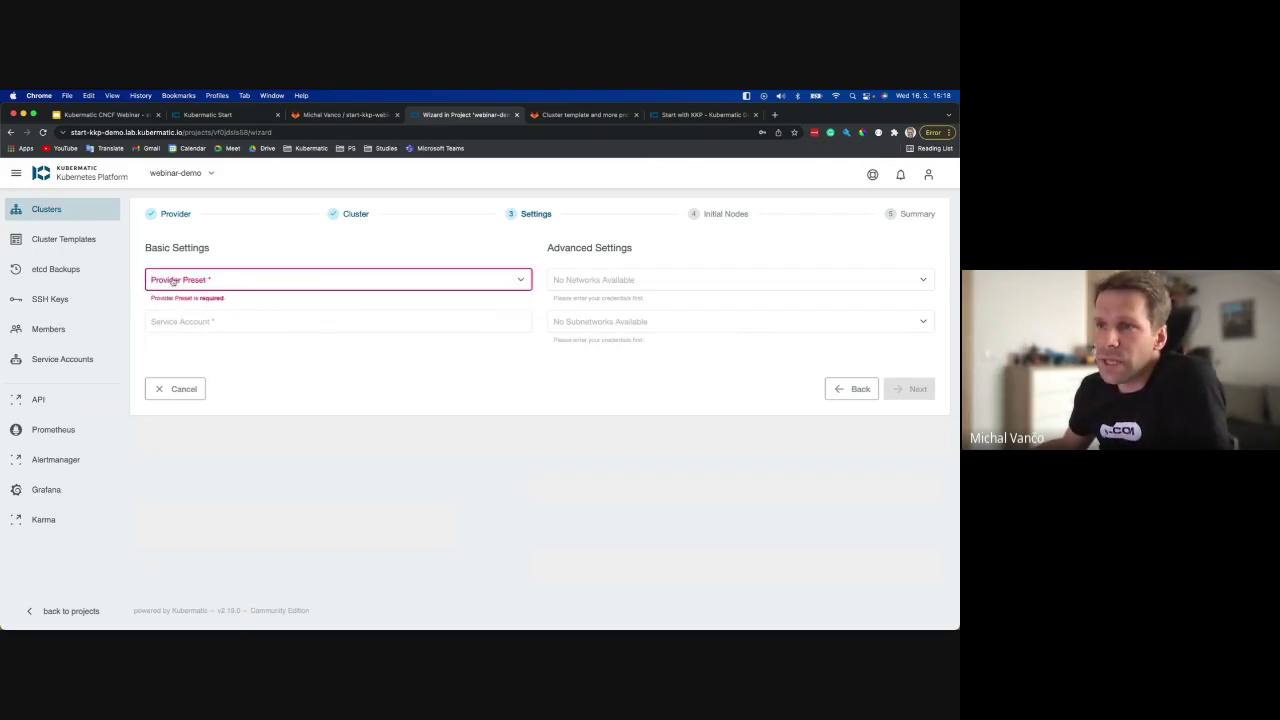
left_click(168, 321)
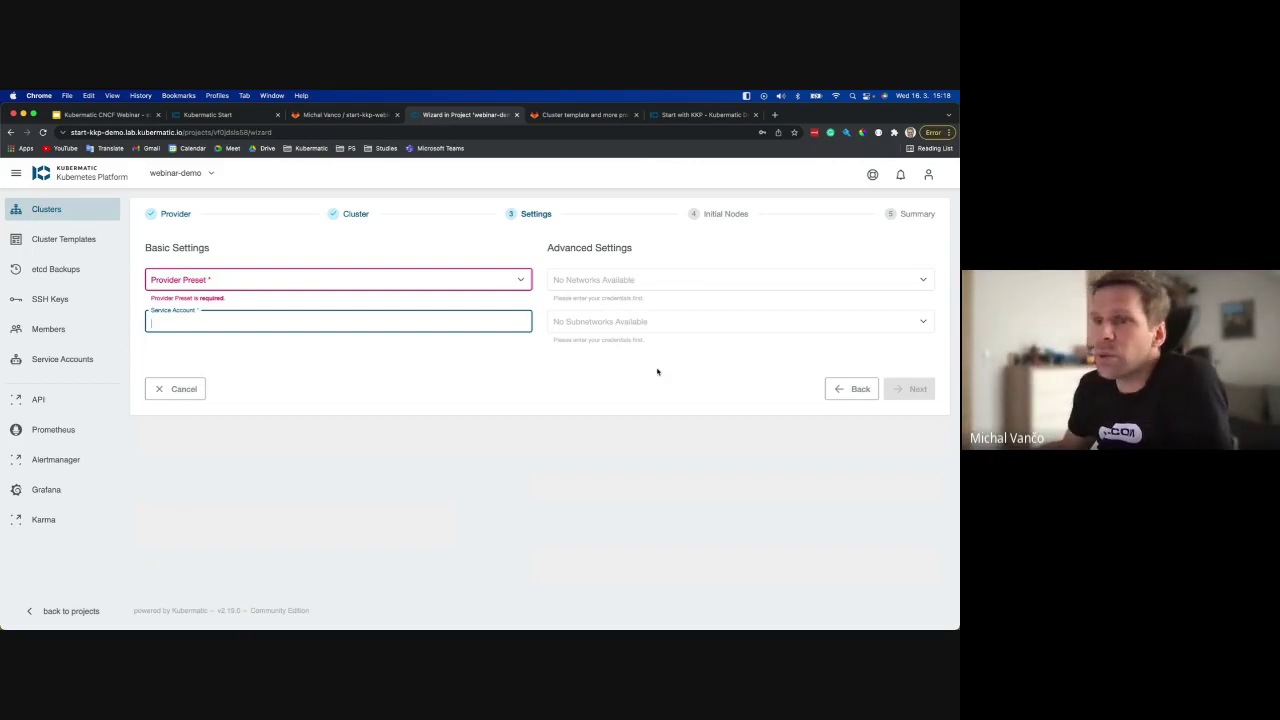
Open cluster nostalgic-hamilton, review its additional information, then open machine deployment hungry-curie.
left_click(50, 215)
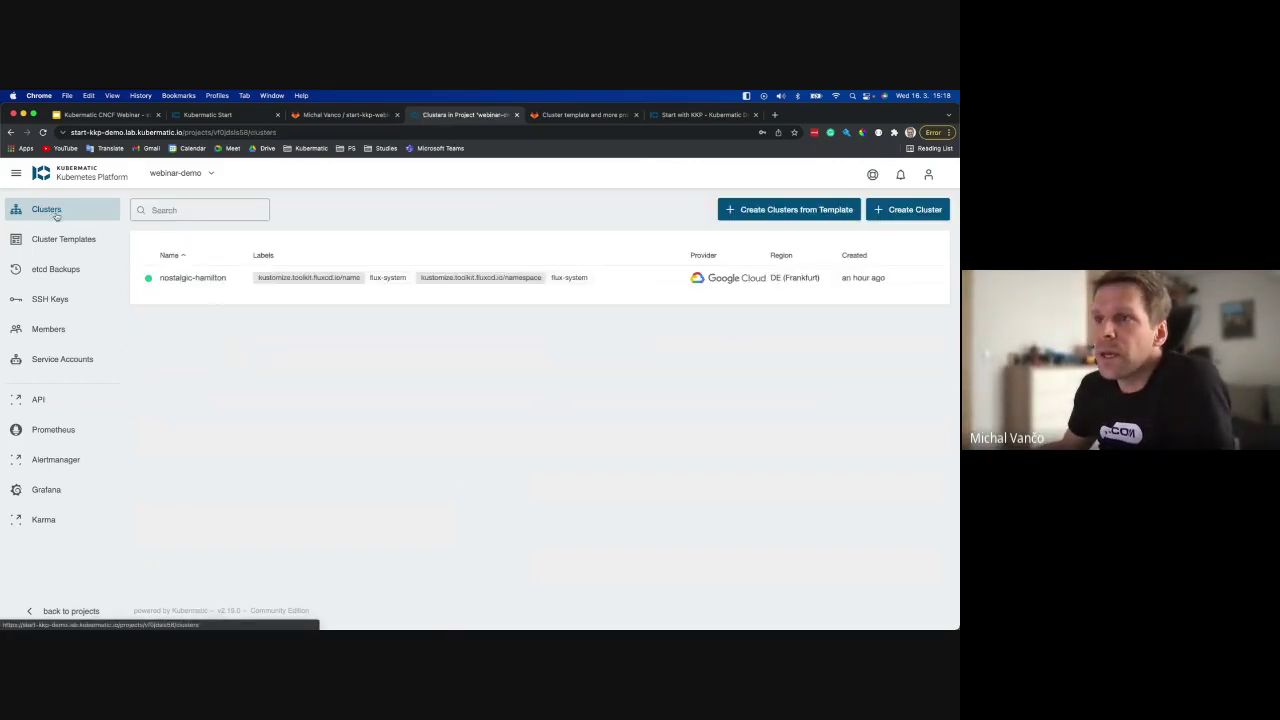
left_click(212, 280)
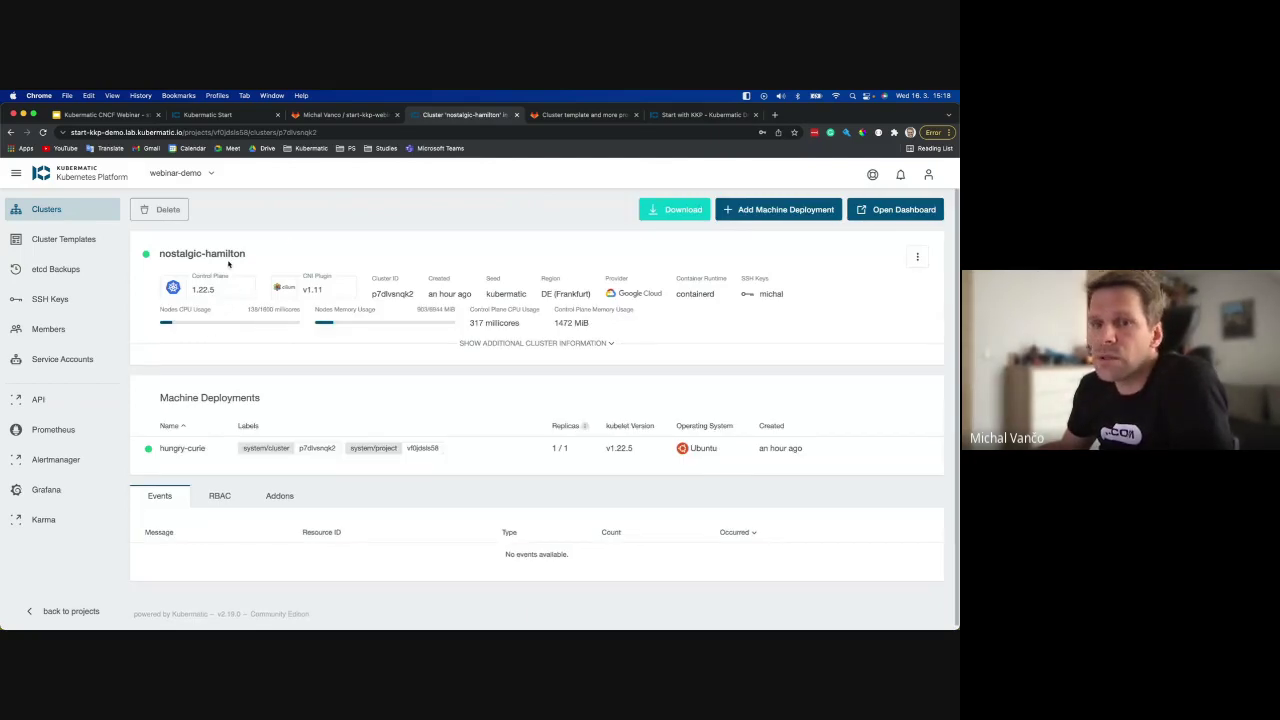
left_click(540, 343)
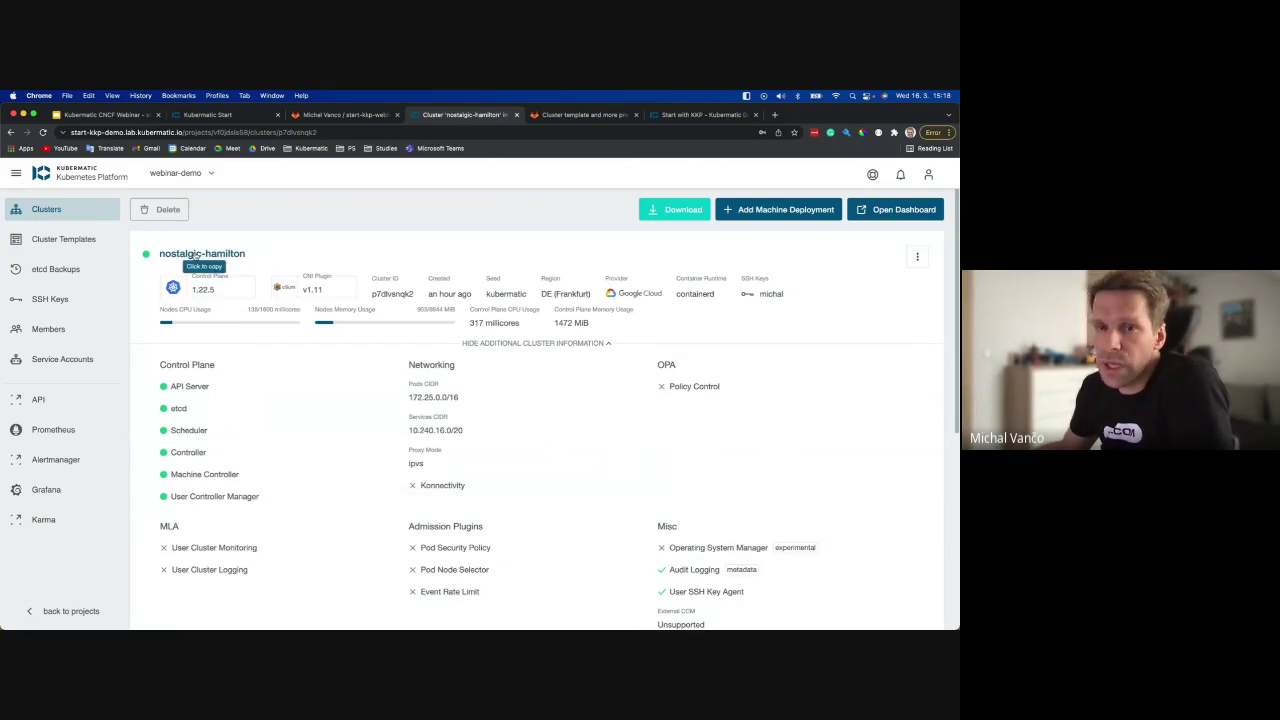
scroll(400, 267, "down", 1)
scroll(400, 267, "up", 1)
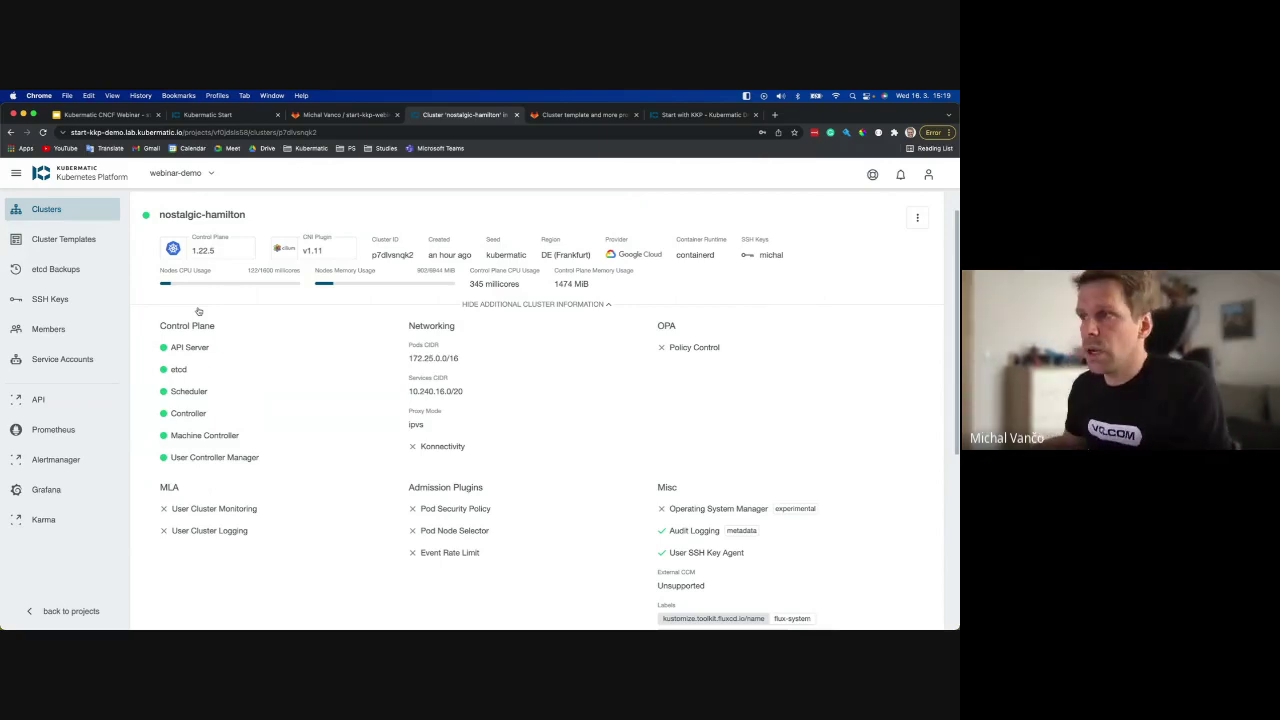
left_click(519, 304)
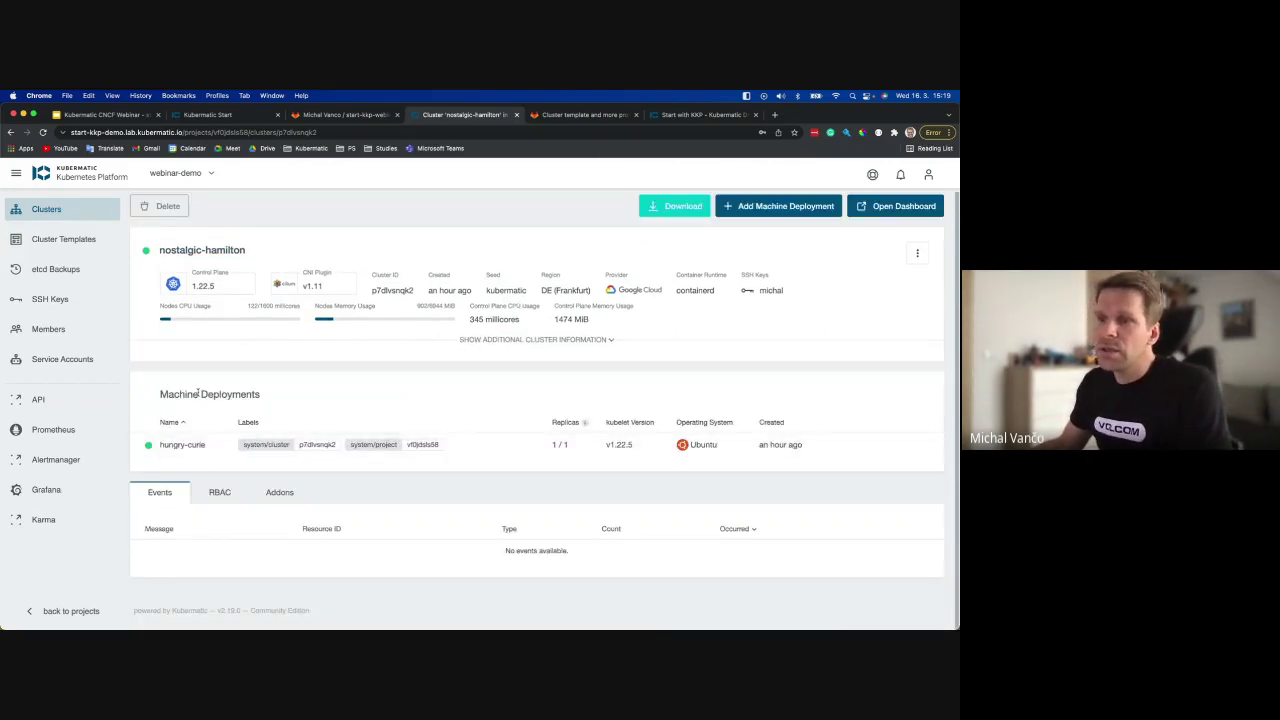
left_click(205, 446)
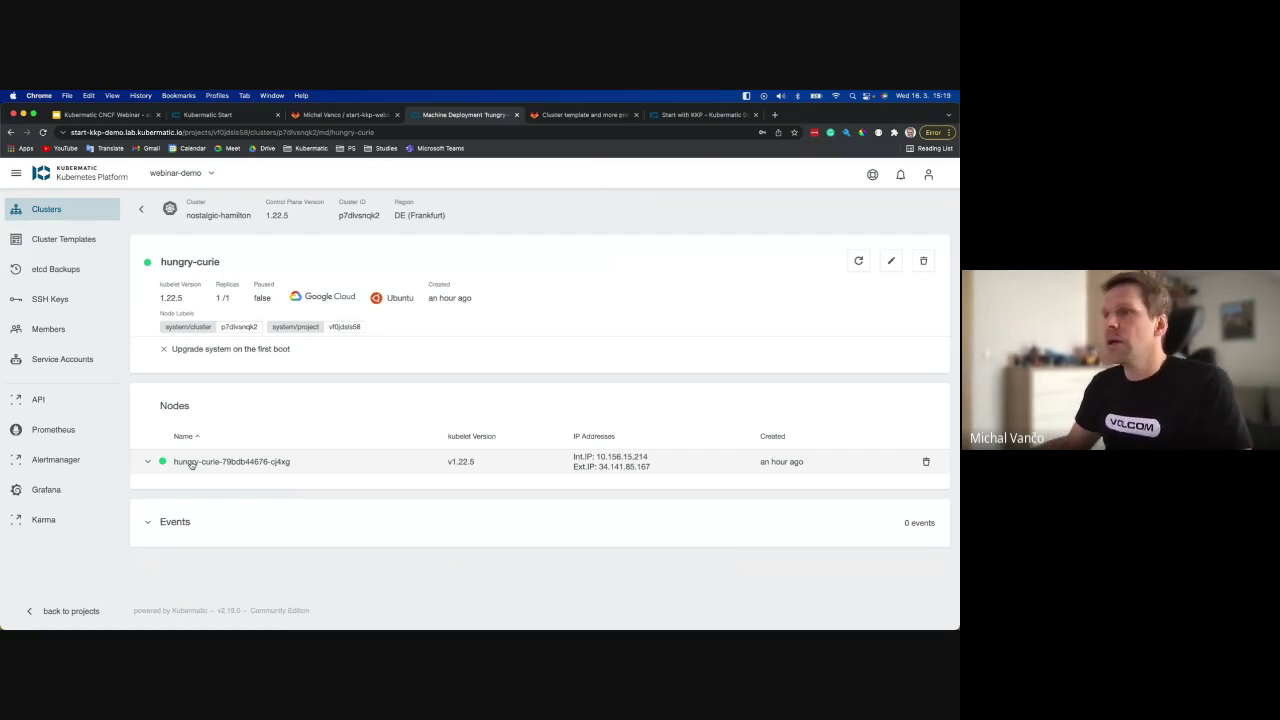
Expand the node's details and open Edit Machine Deployment, closing it without changes.
left_click(230, 465)
scroll(263, 477, "down", 1)
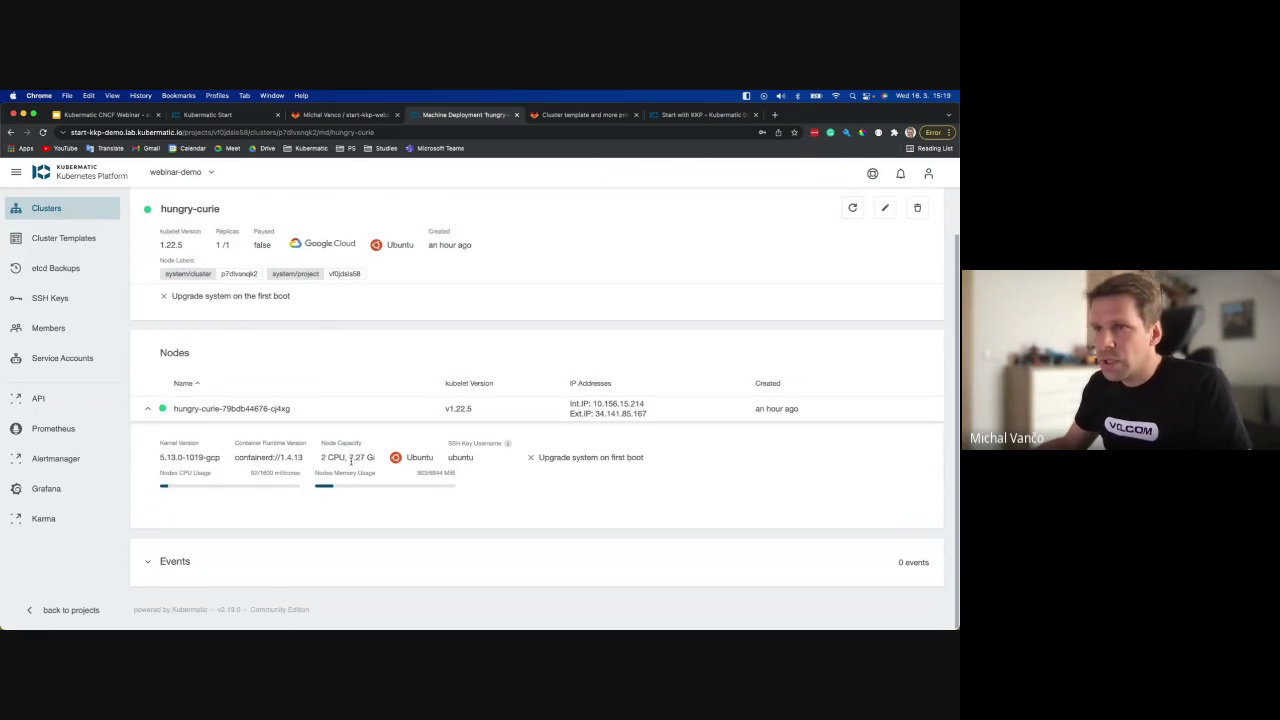
scroll(364, 347, "up", 1)
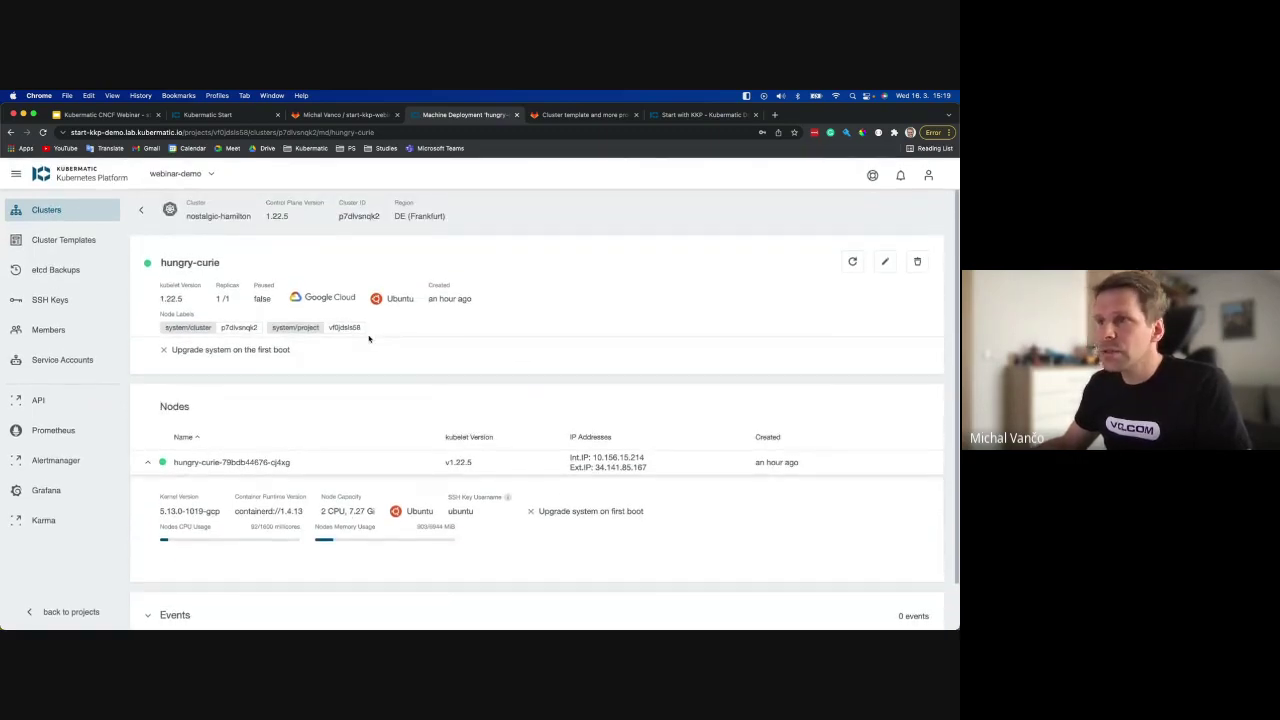
scroll(266, 407, "down", 1)
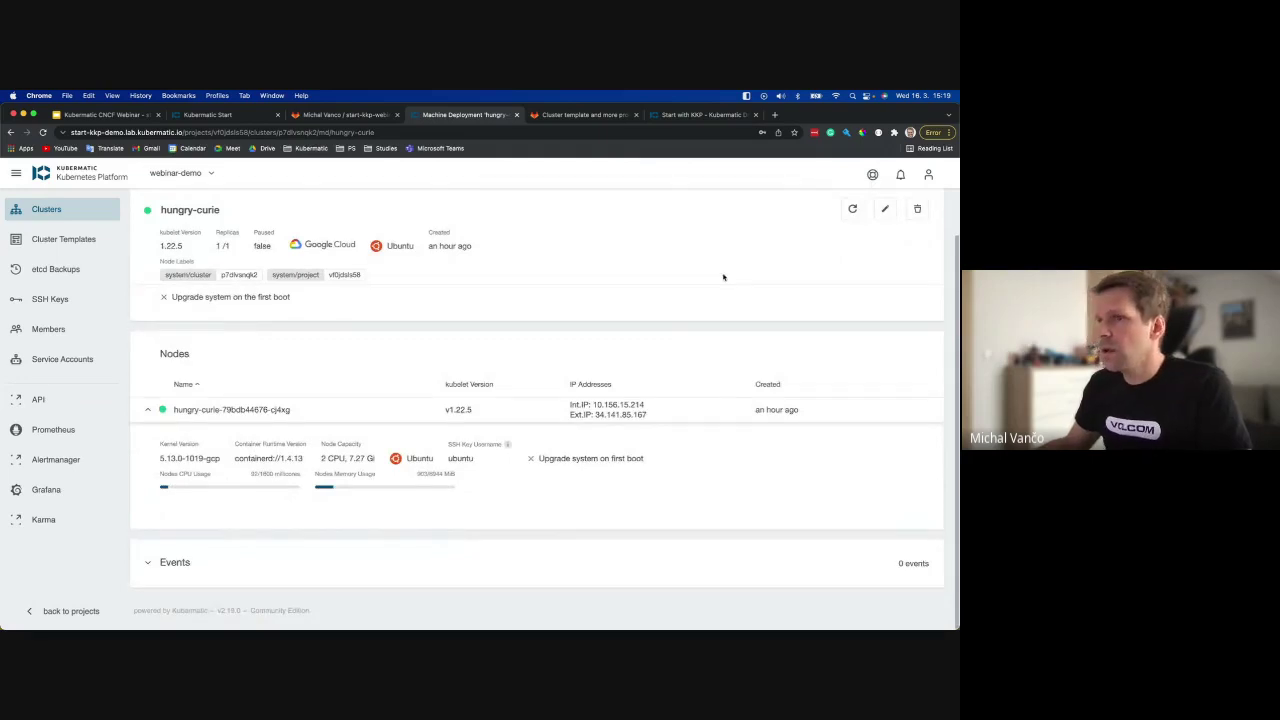
left_click(885, 209)
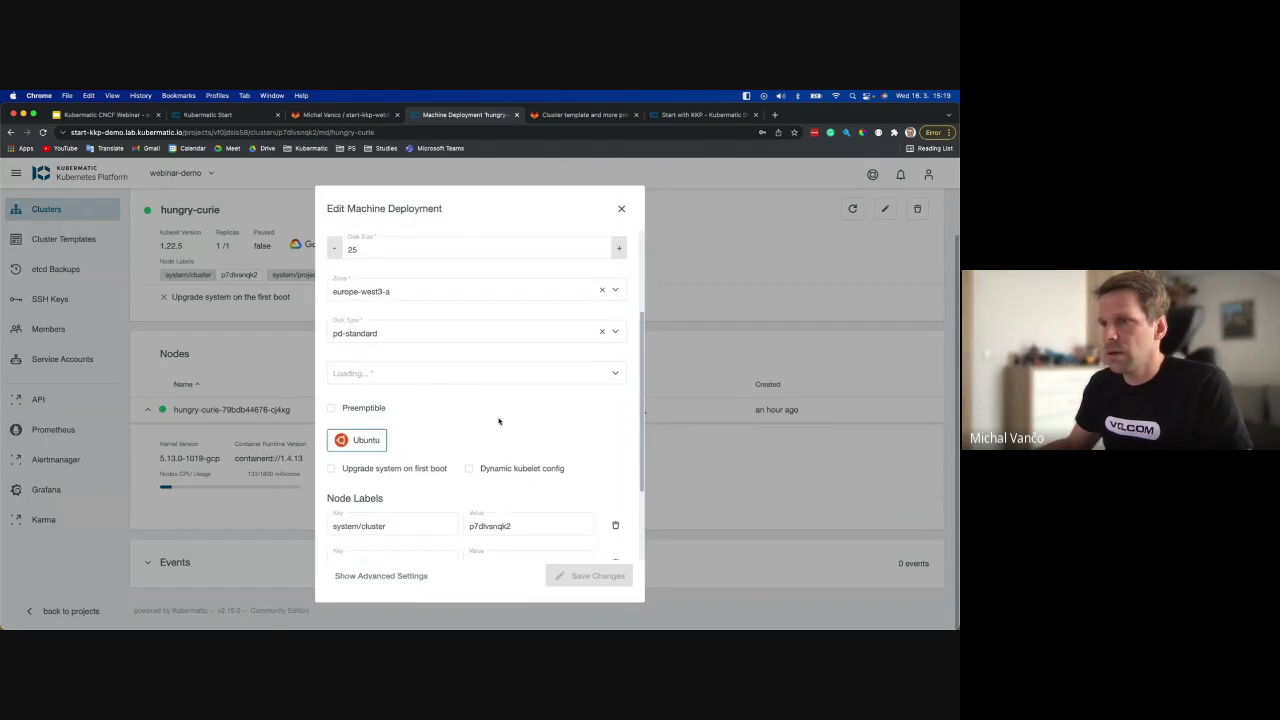
left_click(623, 208)
Return to the nostalgic-hamilton cluster page, then switch to the GitLab merge request.
scroll(380, 357, "up", 2)
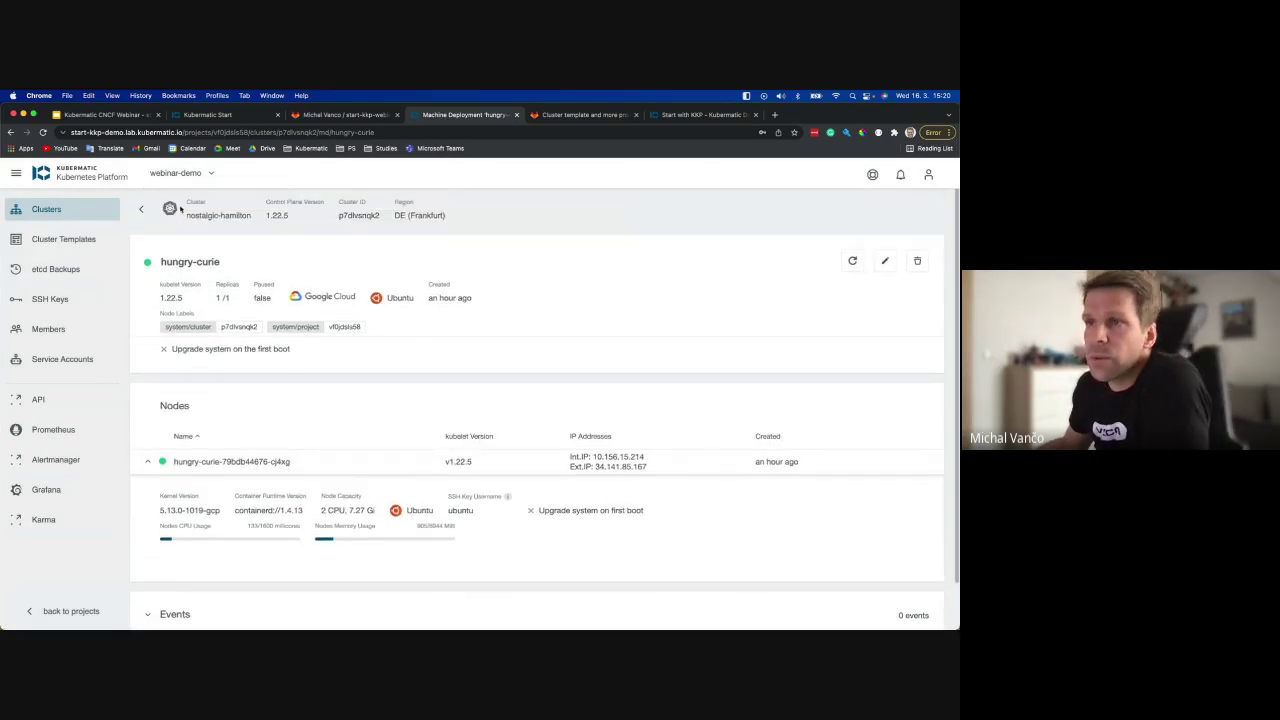
left_click(149, 210)
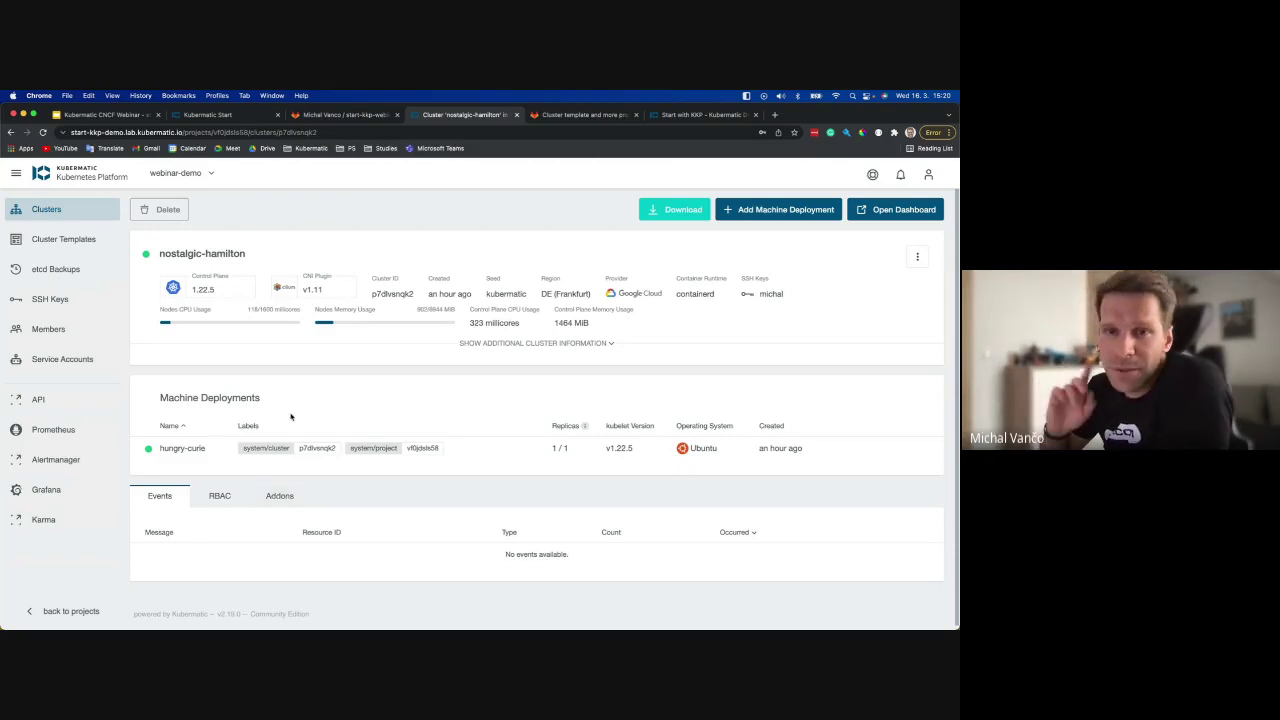
left_click(587, 115)
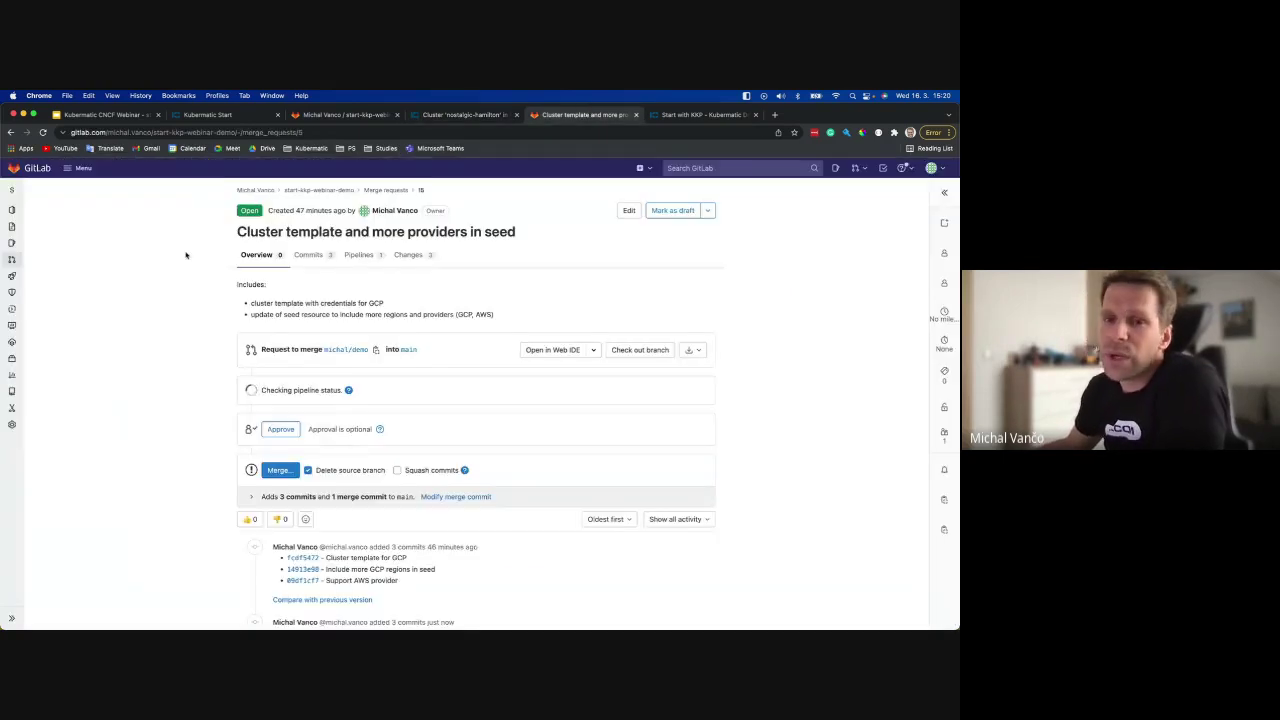
View the merge request's commits, then check the project's Cluster Templates in KKP.
left_click(320, 256)
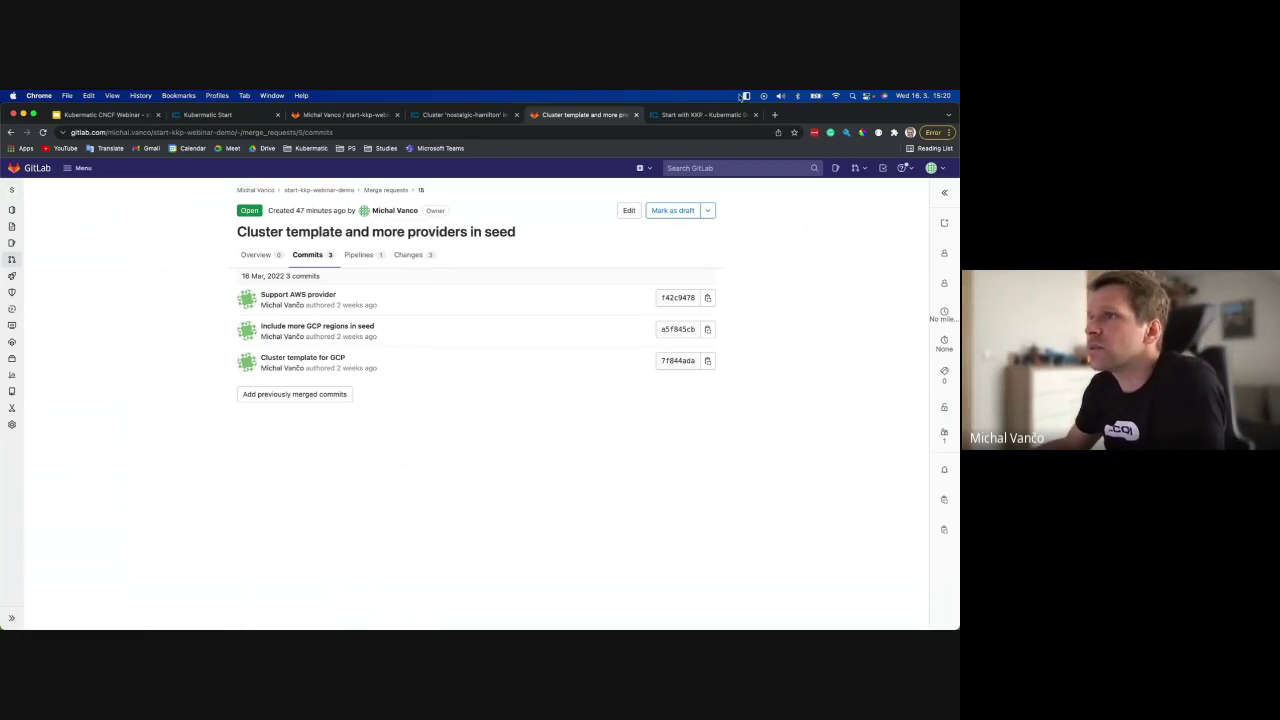
left_click(436, 117)
left_click(58, 239)
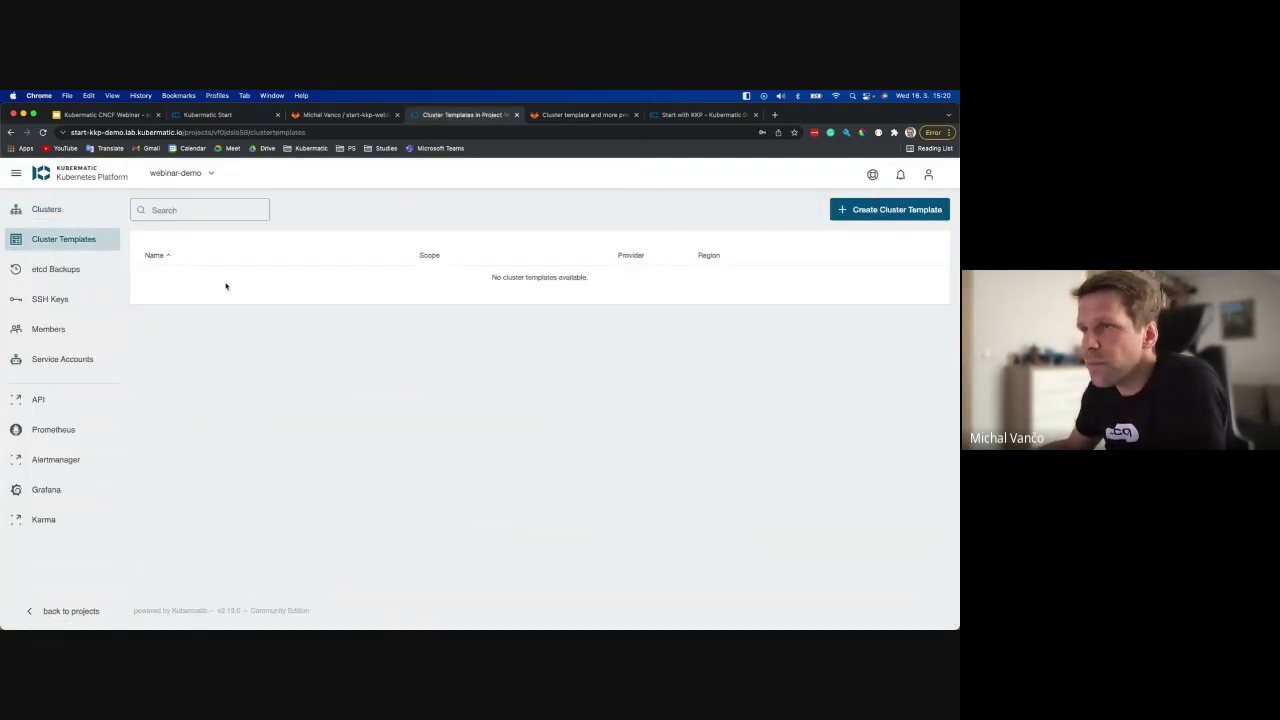
left_click(46, 209)
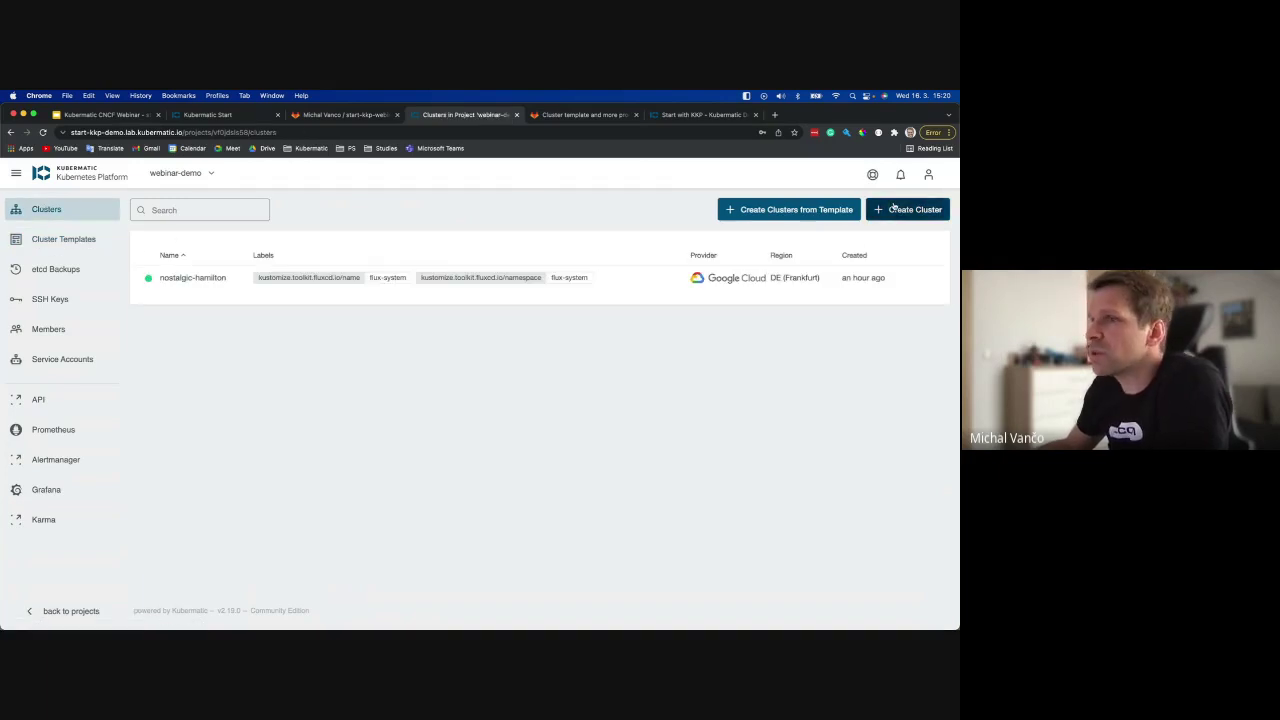
Start and cancel a new cluster wizard, then open the Support AWS provider commit's changes.
left_click(893, 208)
left_click(165, 322)
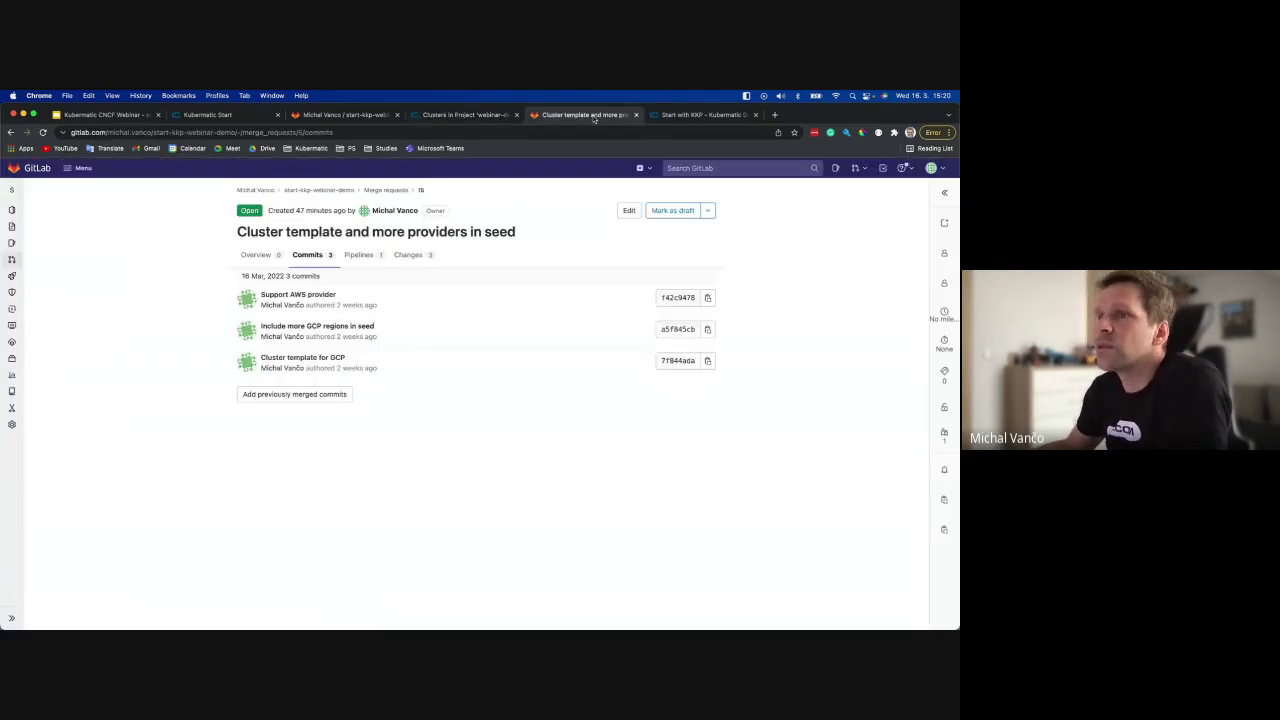
key("ctrl+Tab")
left_click(298, 295)
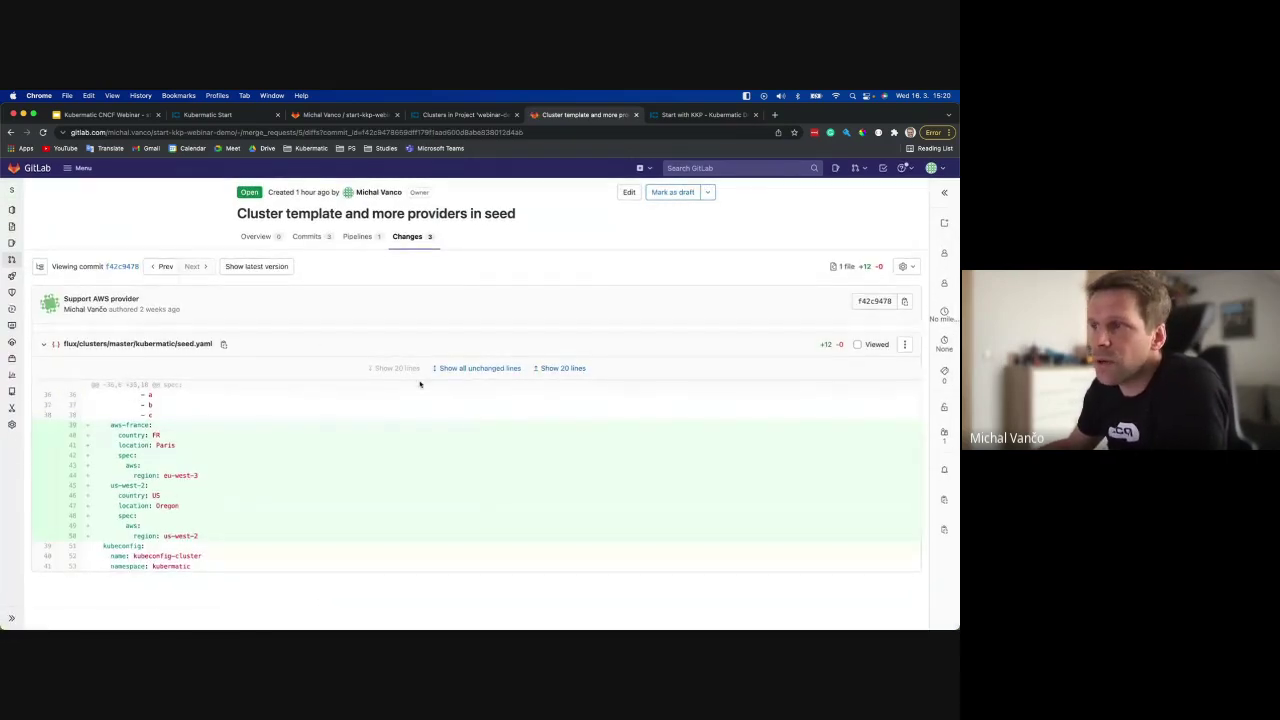
Expand all unchanged lines of seed.yaml in the Support AWS provider diff and read through it.
left_click(489, 369)
scroll(121, 320, "down", 2)
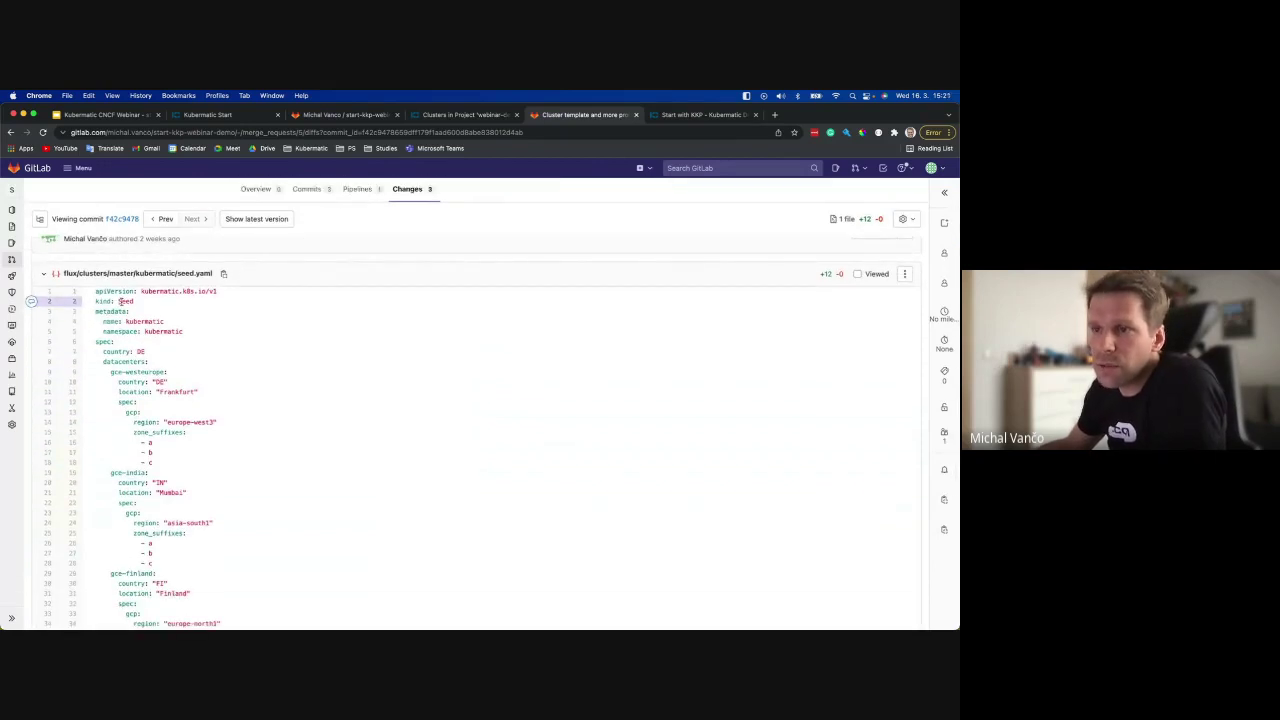
scroll(166, 365, "down", 5)
scroll(166, 365, "down", 1)
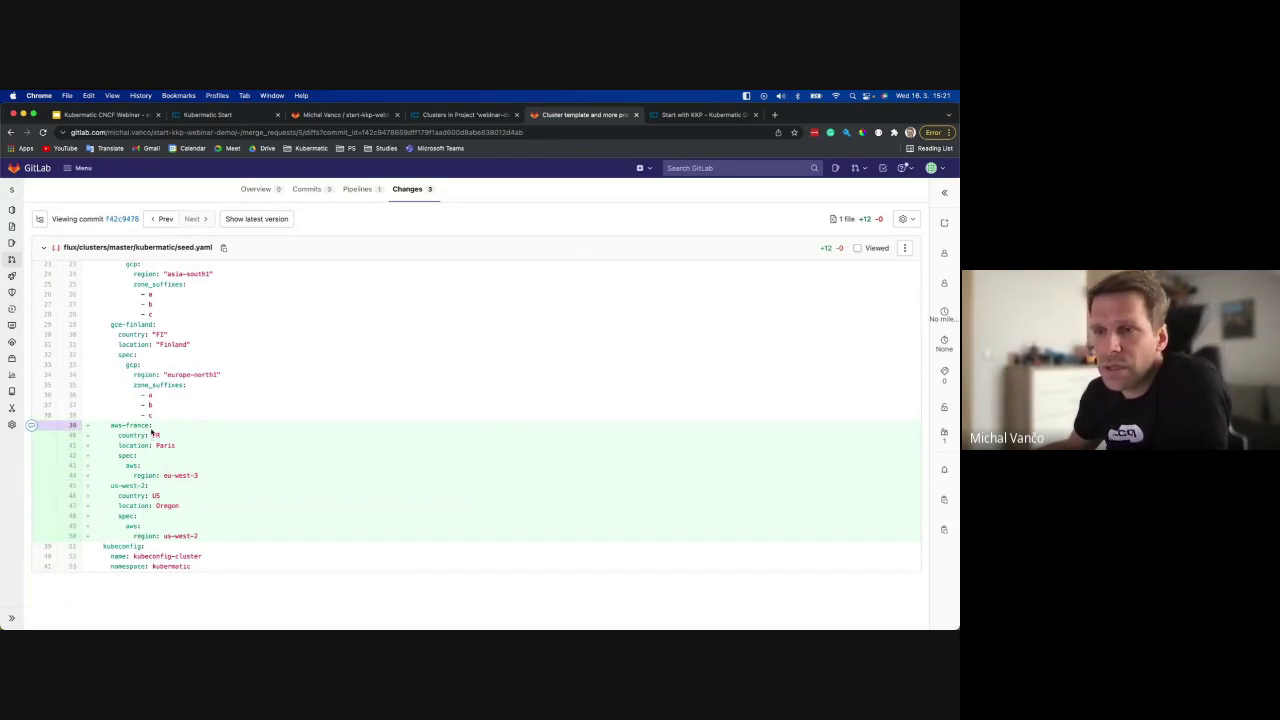
scroll(152, 432, "up", 5)
Review the Include more GCP regions in seed commit, then go to the merge request Overview.
left_click(308, 255)
left_click(300, 326)
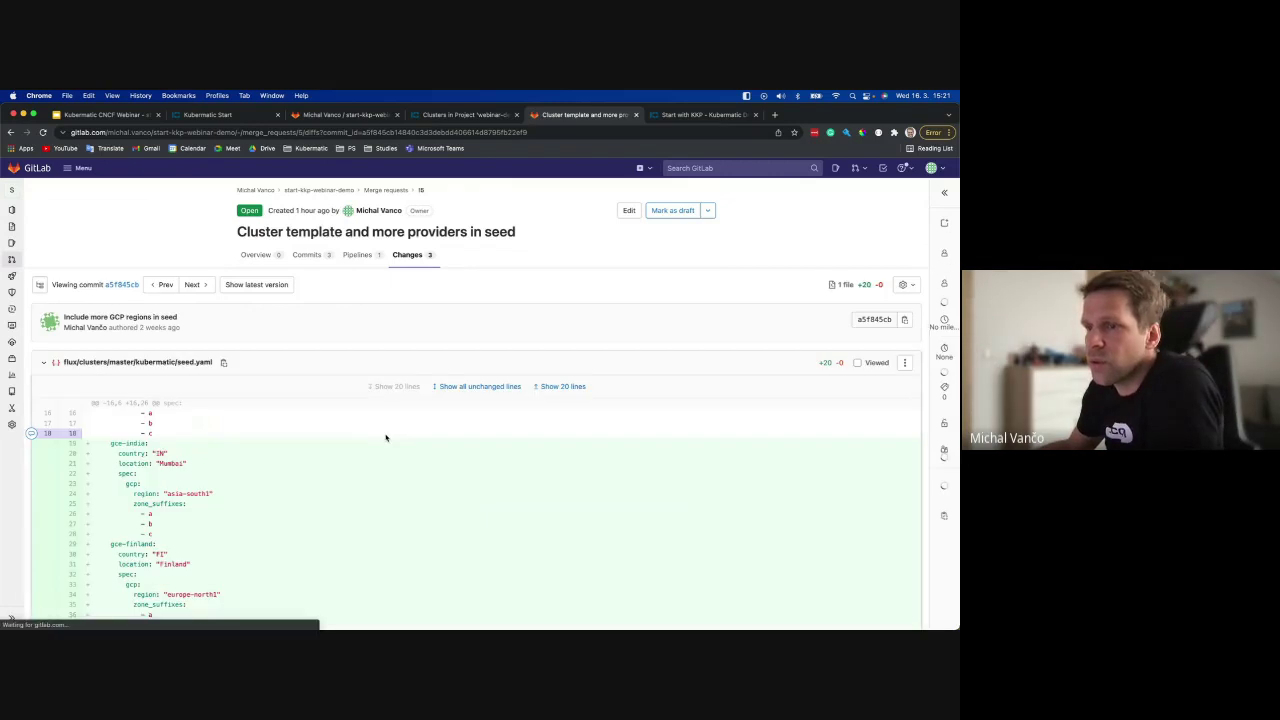
scroll(386, 437, "down", 2)
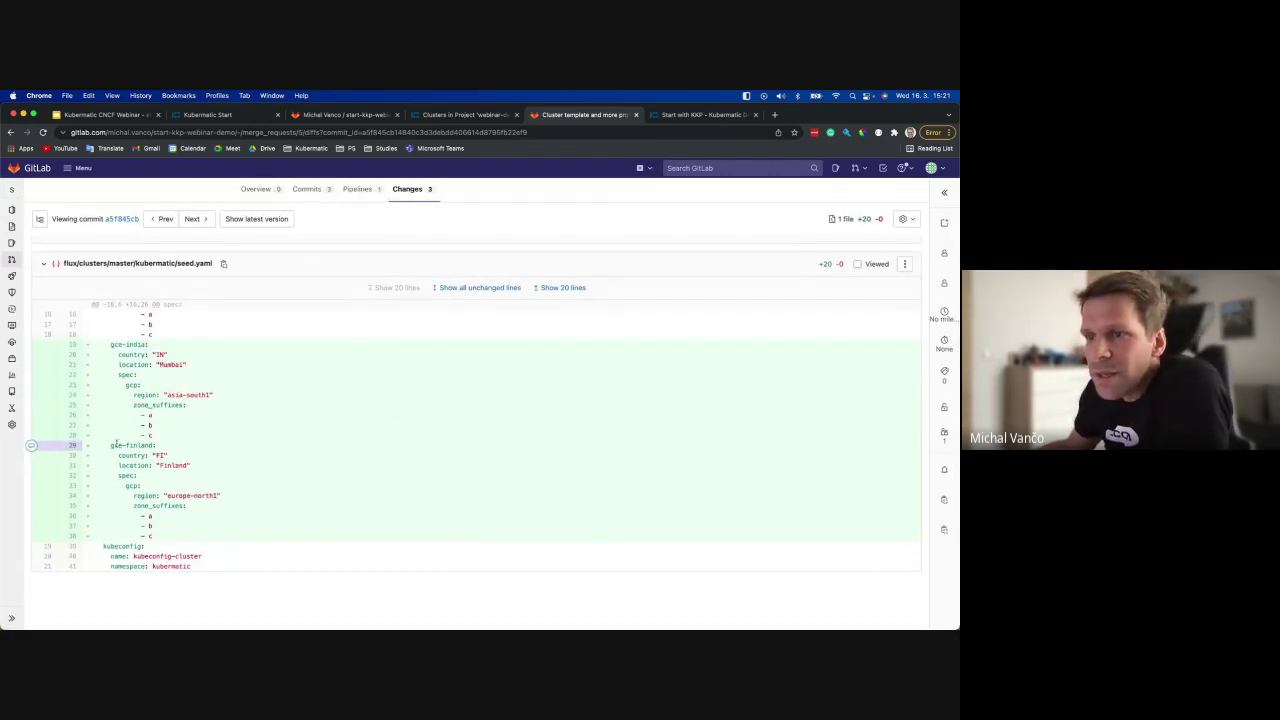
scroll(252, 401, "up", 3)
scroll(252, 401, "down", 1)
left_click(257, 255)
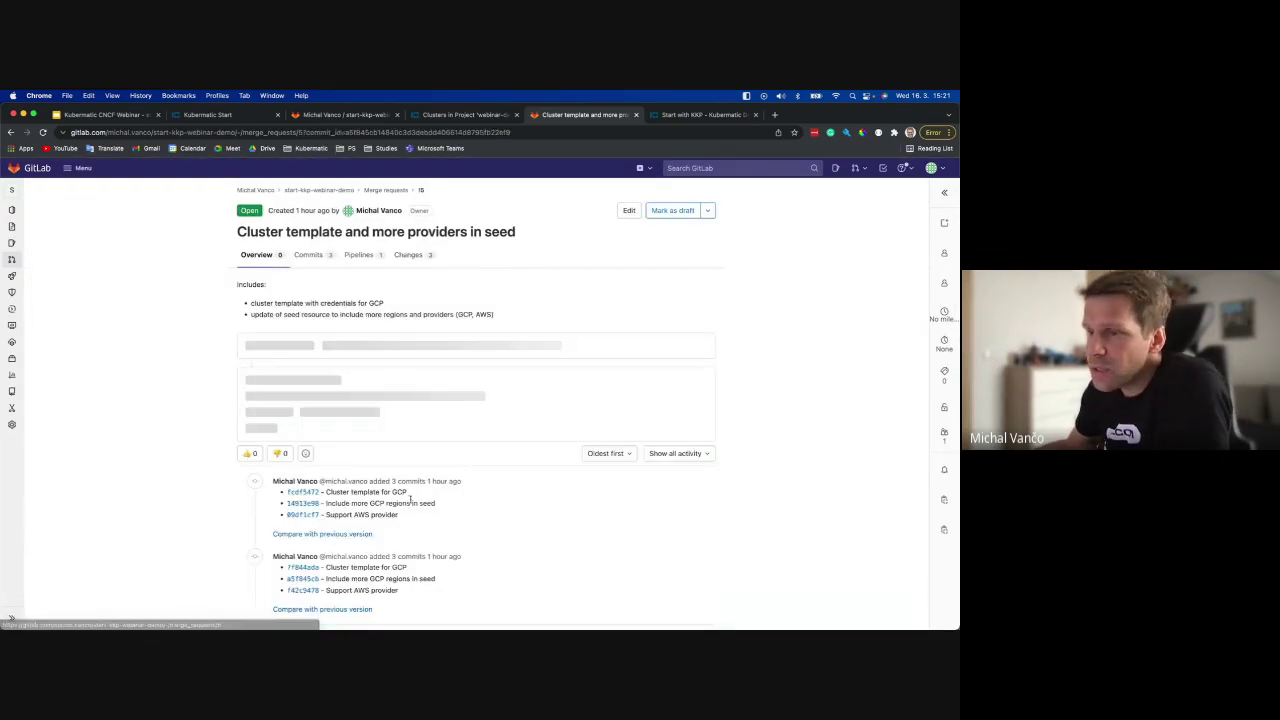
Merge 'Cluster template and more providers in seed' into main and bring Terminal forward.
scroll(378, 410, "down", 3)
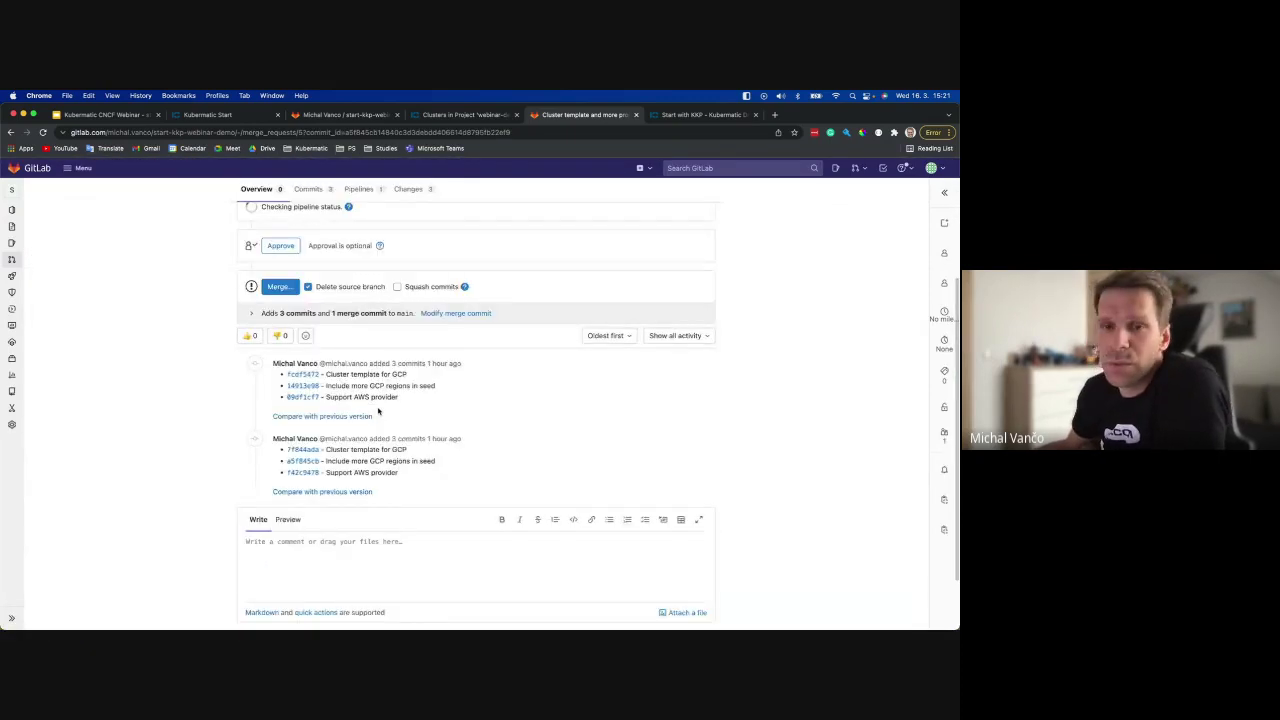
scroll(320, 400, "up", 3)
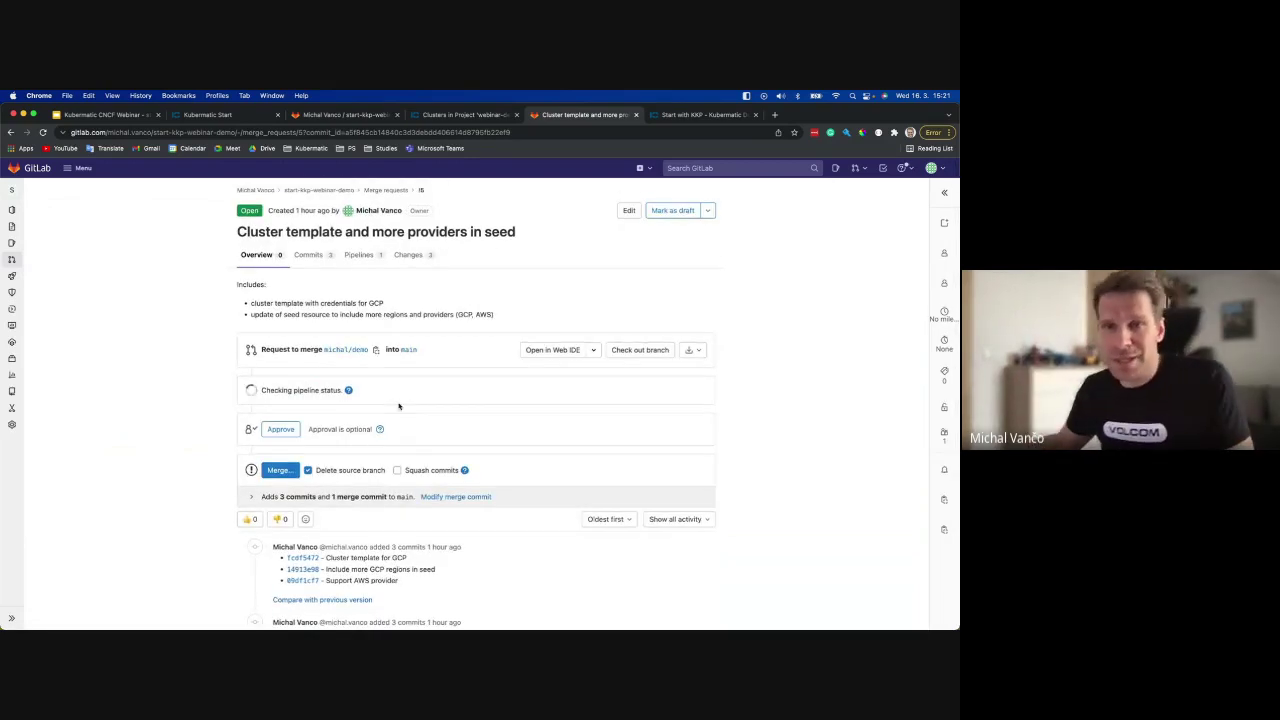
left_click(278, 470)
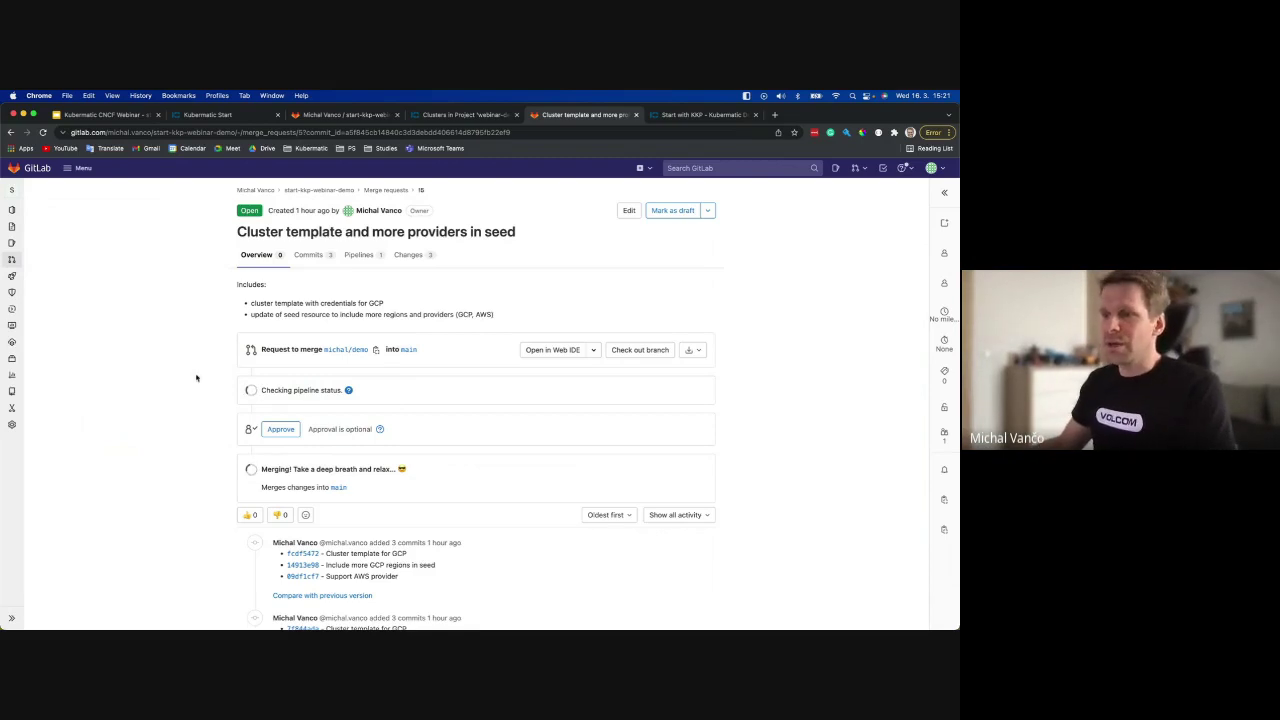
key("super+Tab")
key("super+Tab")
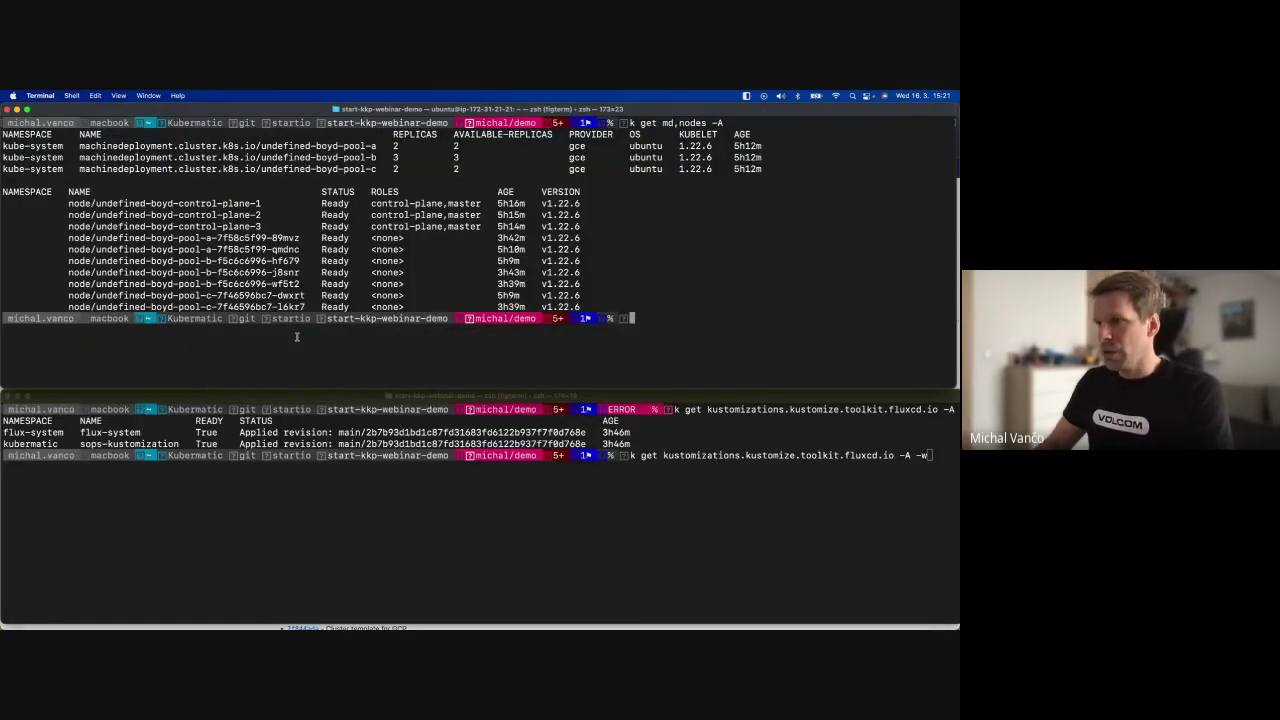
Watch the Flux kustomizations and confirm they apply main/4c416774, the latest commit in the start-kkp-webinar-demo project.
left_click(619, 476)
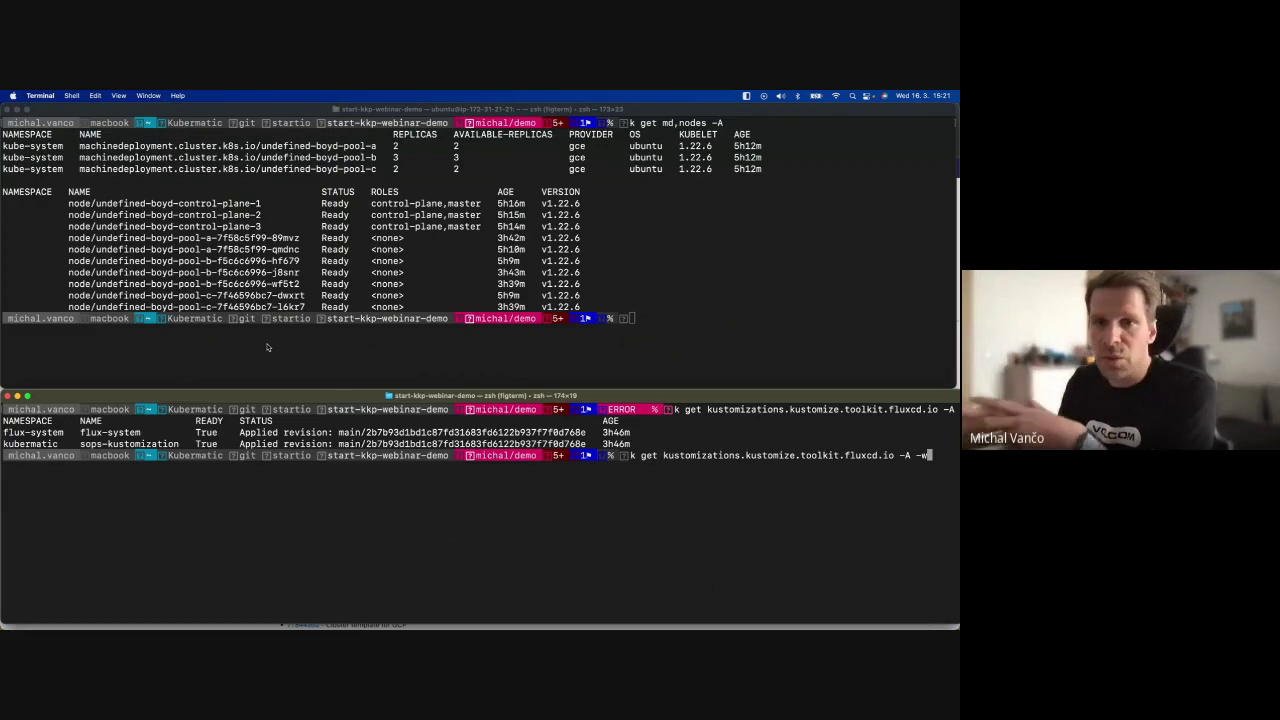
key("Return")
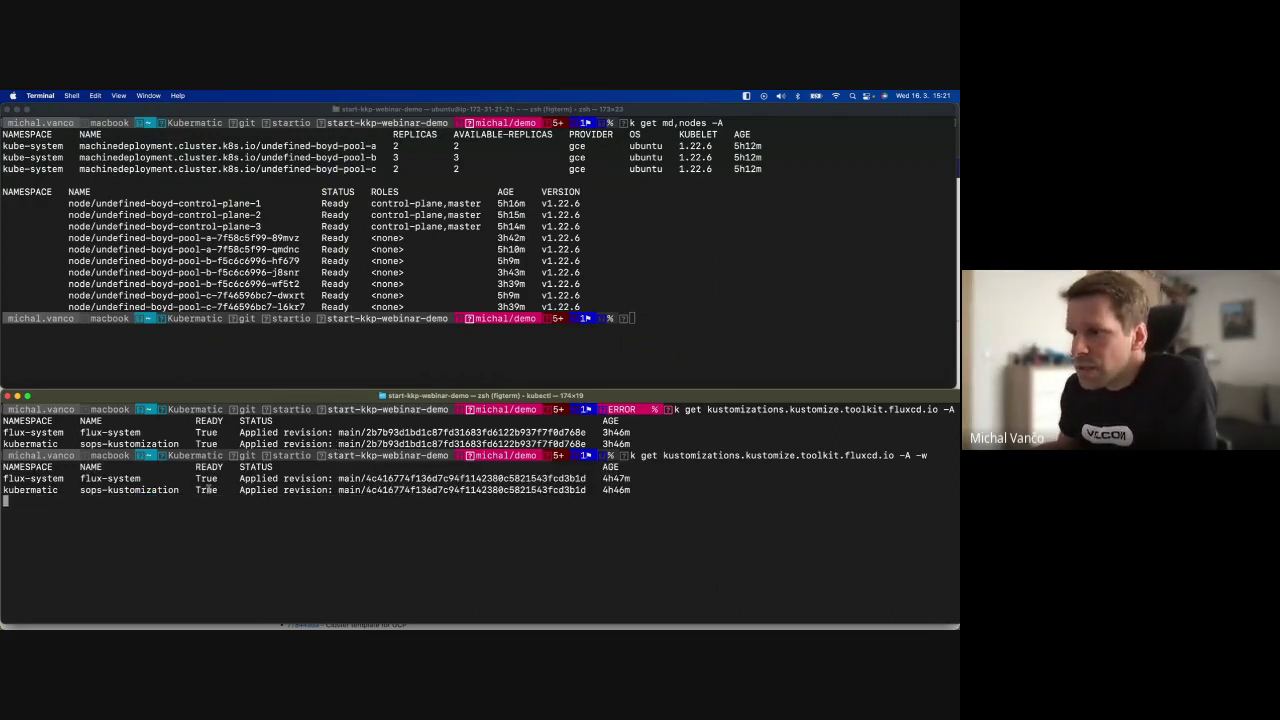
key("super+Tab")
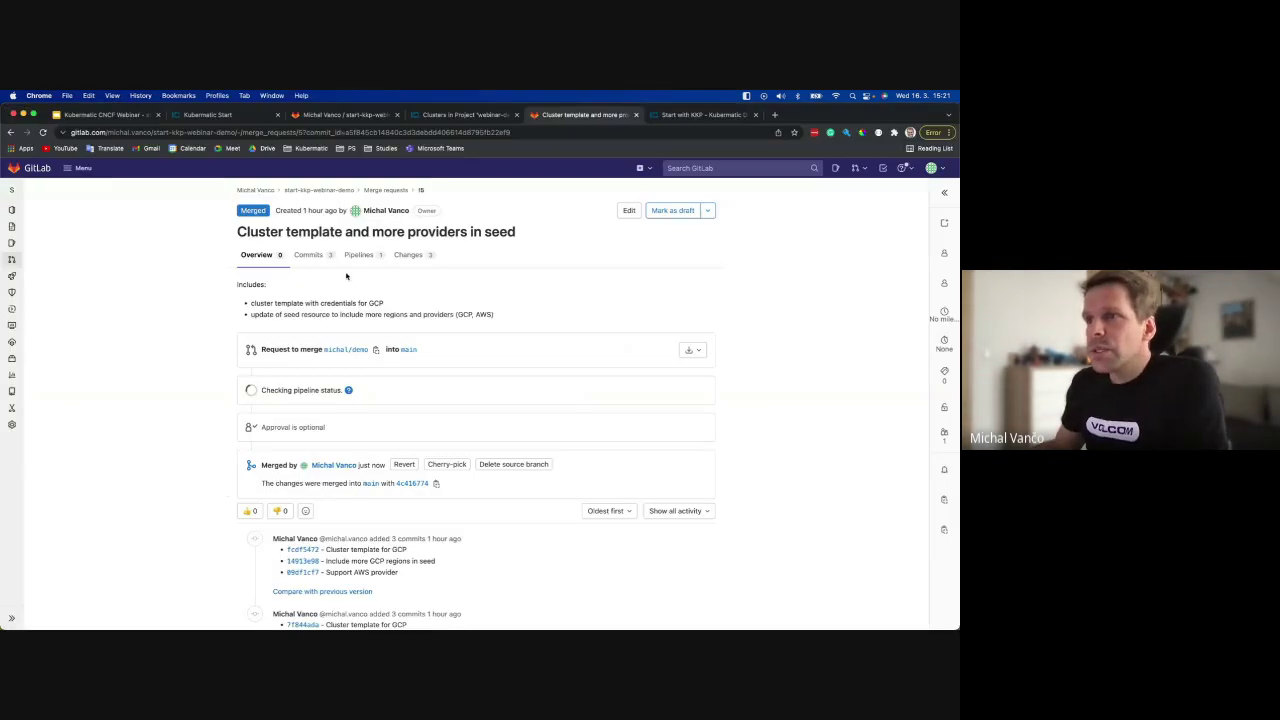
left_click(11, 190)
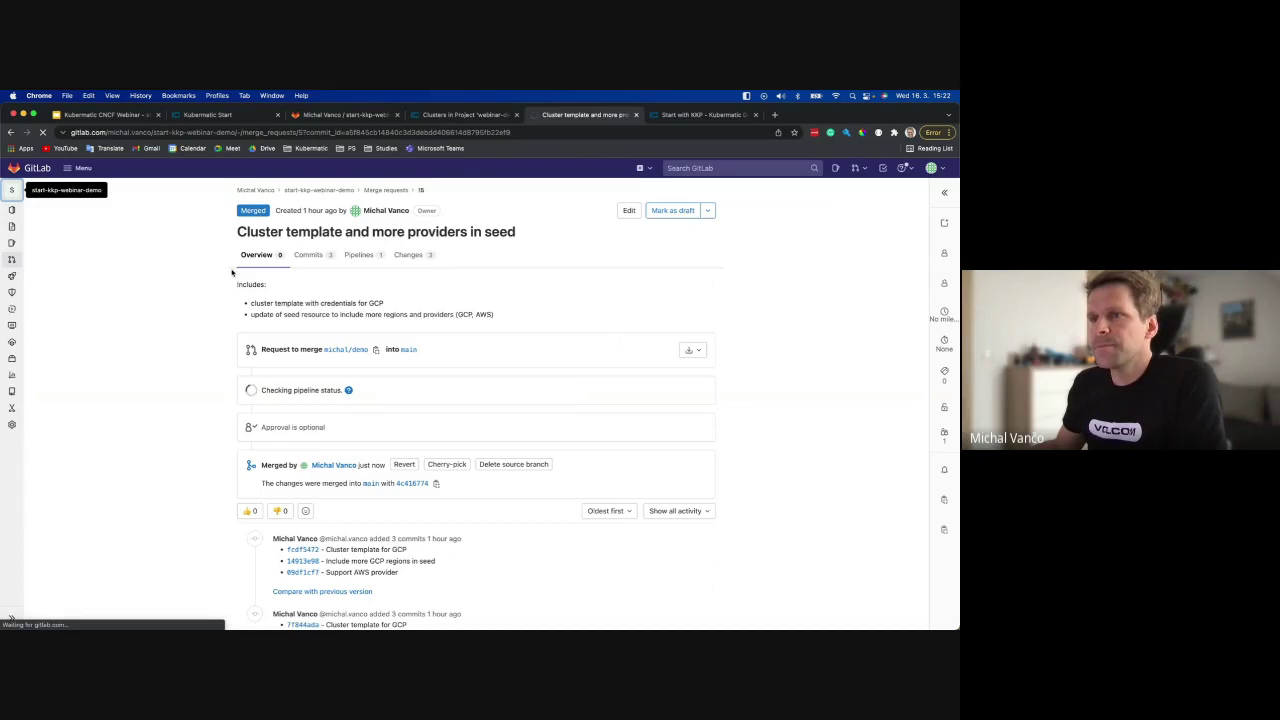
key("super+Tab")
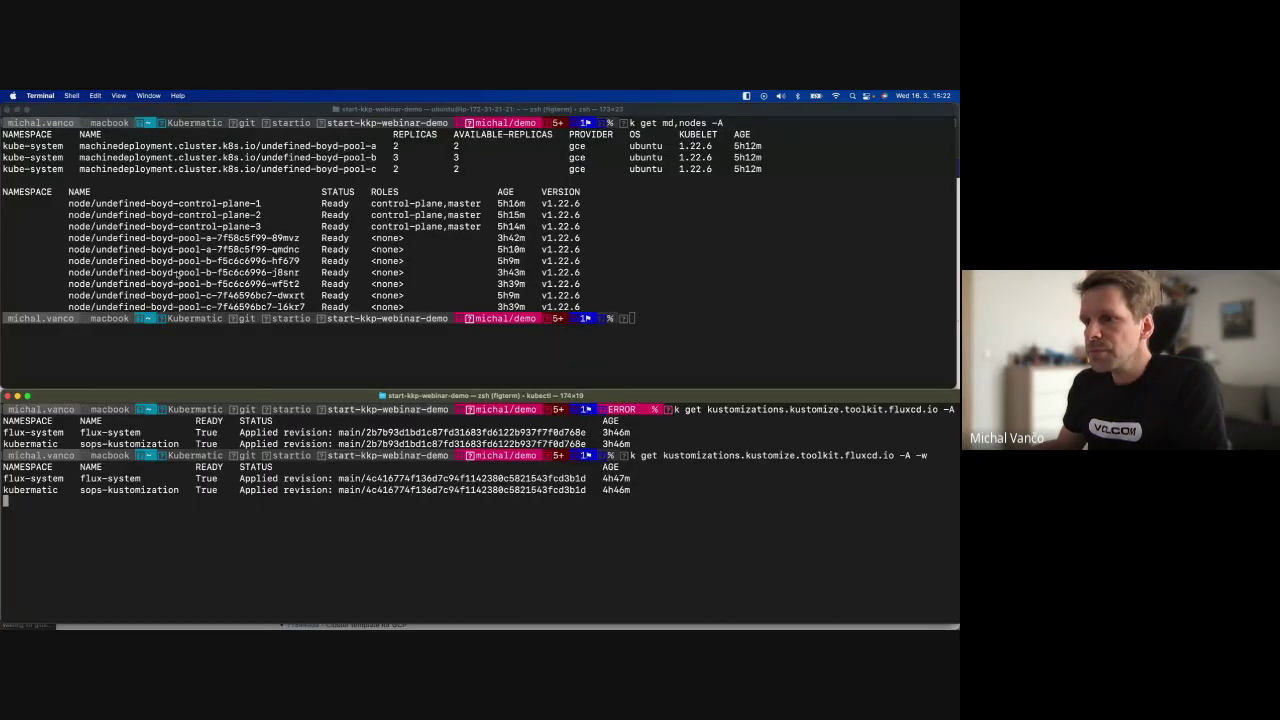
key("super+Tab")
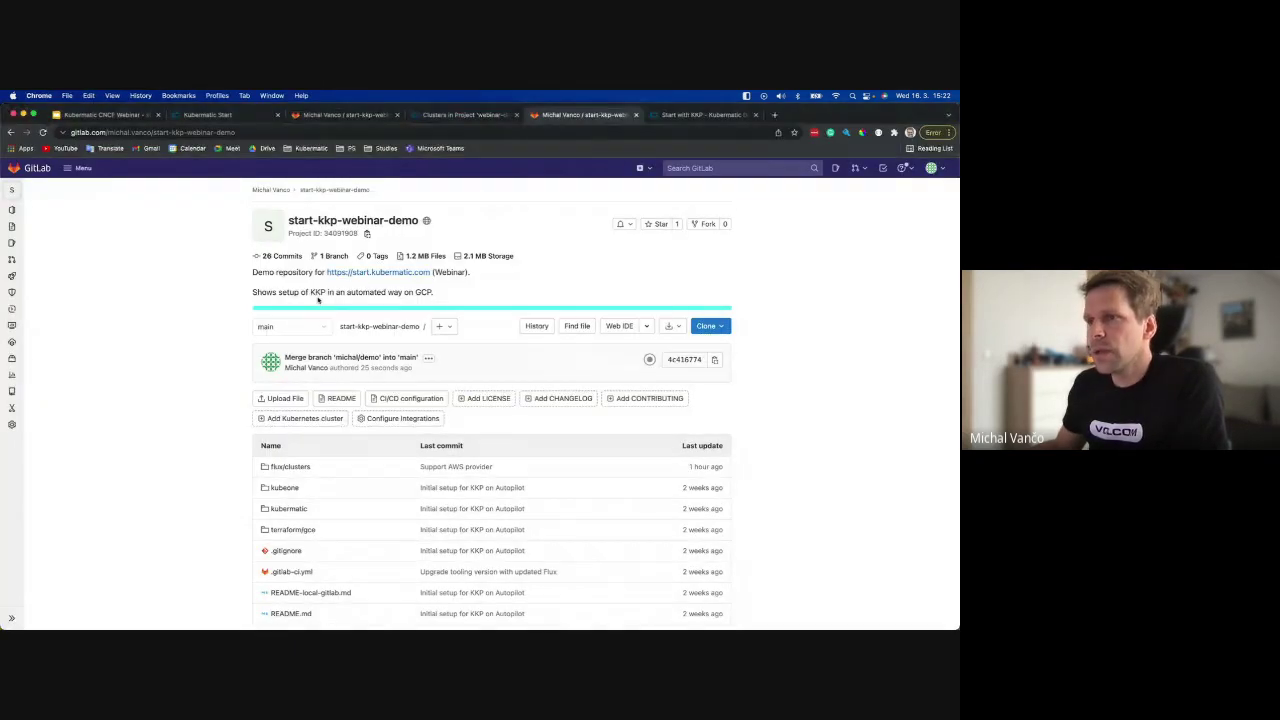
key("super+Tab")
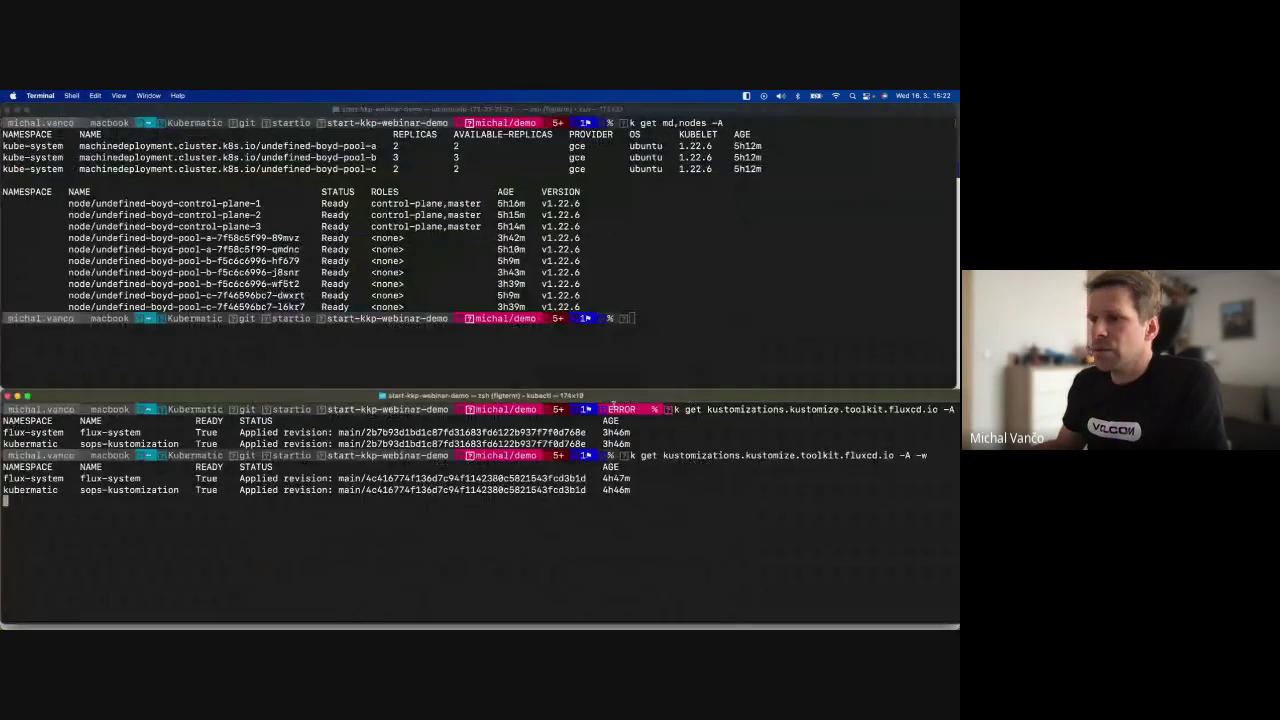